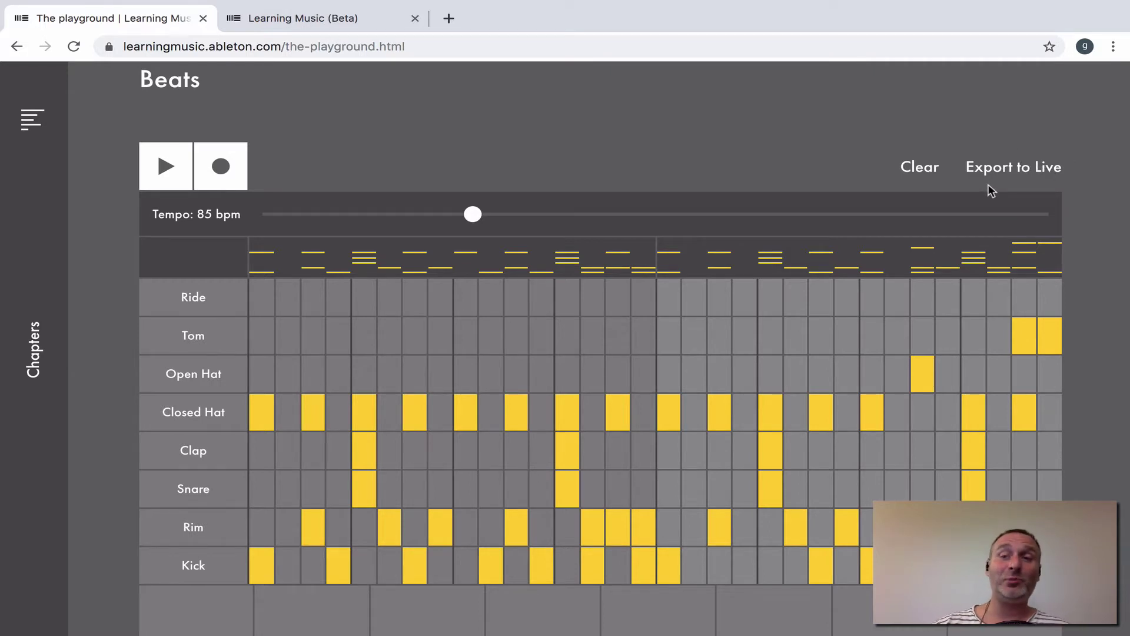
# Step: Open the Make beats lesson of the Beats chapter and look over its drum grid
pyautogui.moveTo(647, 589)
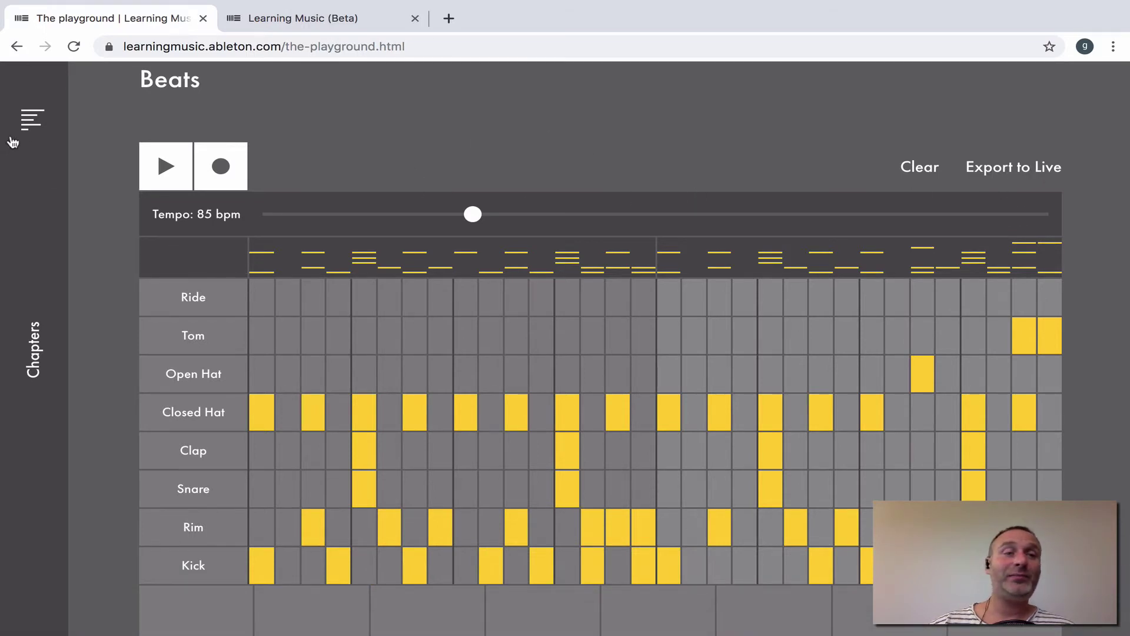
pyautogui.click(32, 120)
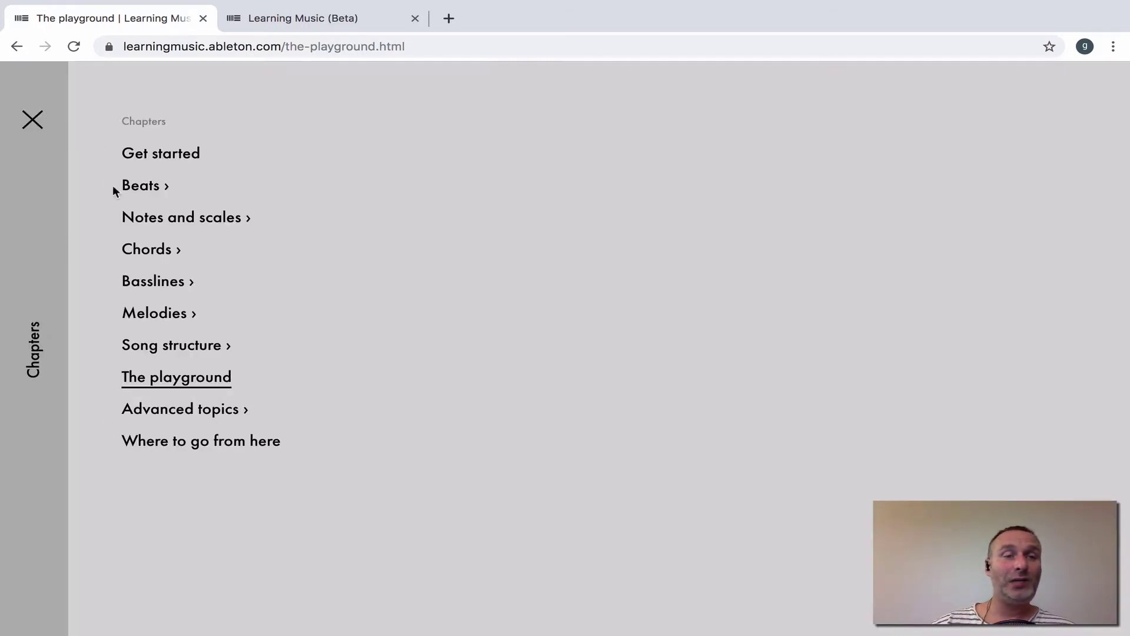
pyautogui.click(146, 186)
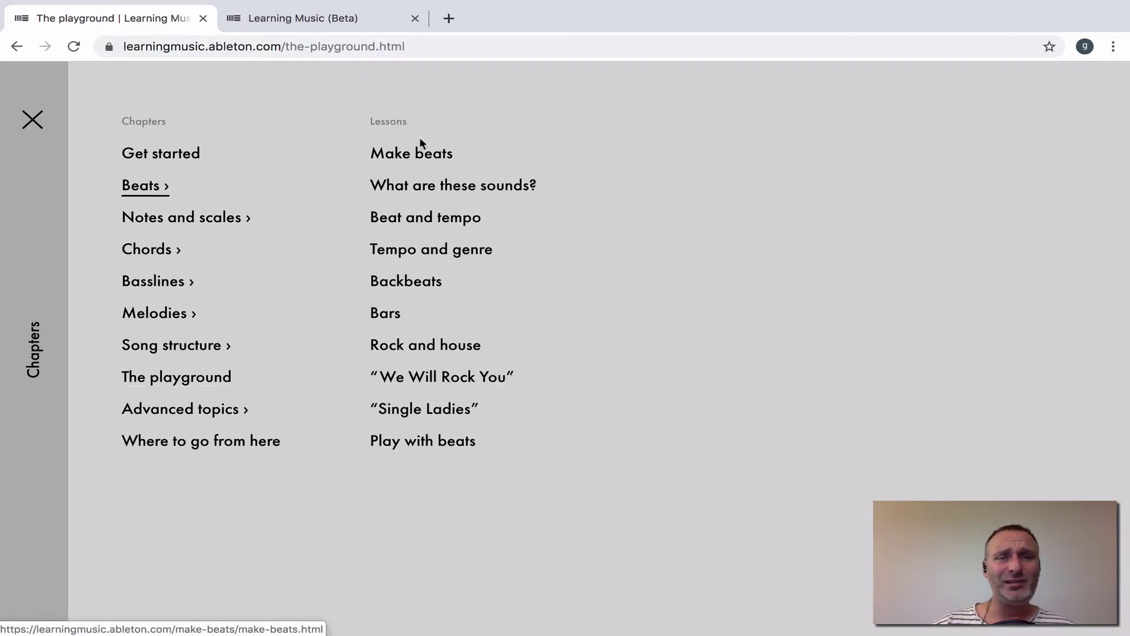
pyautogui.click(407, 156)
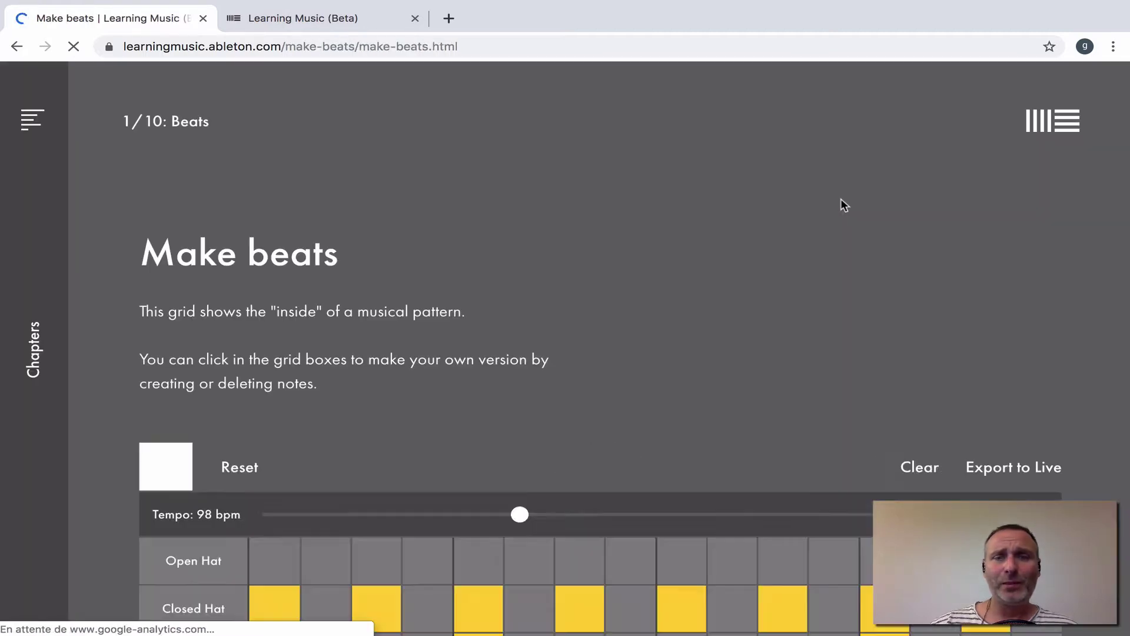
pyautogui.scroll(-3, 992, 461)
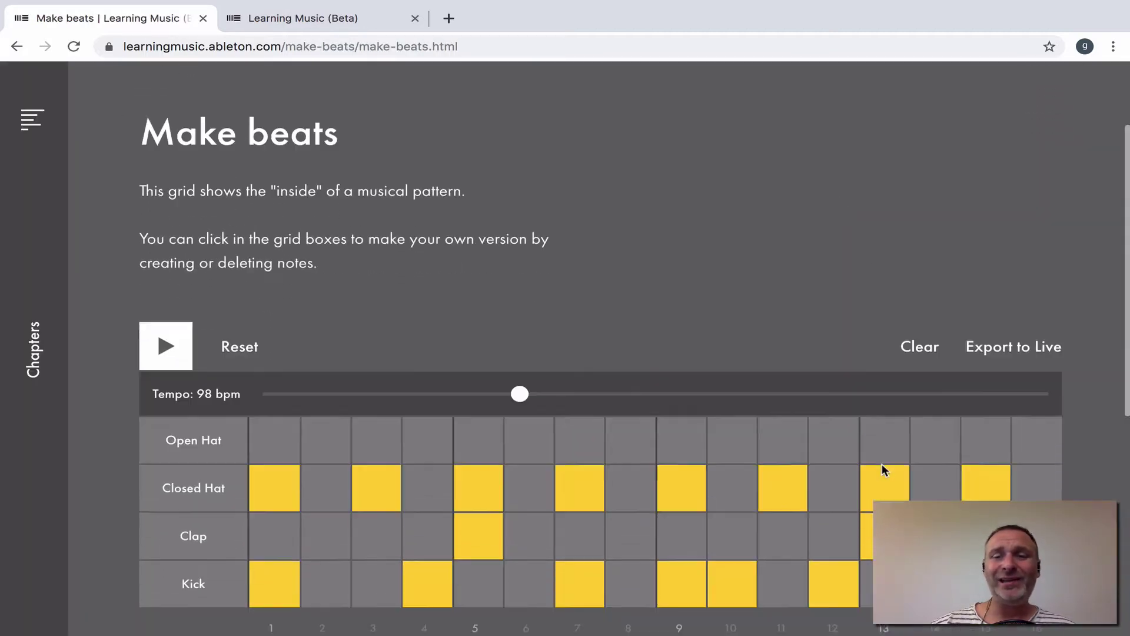
pyautogui.scroll(-5, 882, 464)
pyautogui.scroll(10, 881, 464)
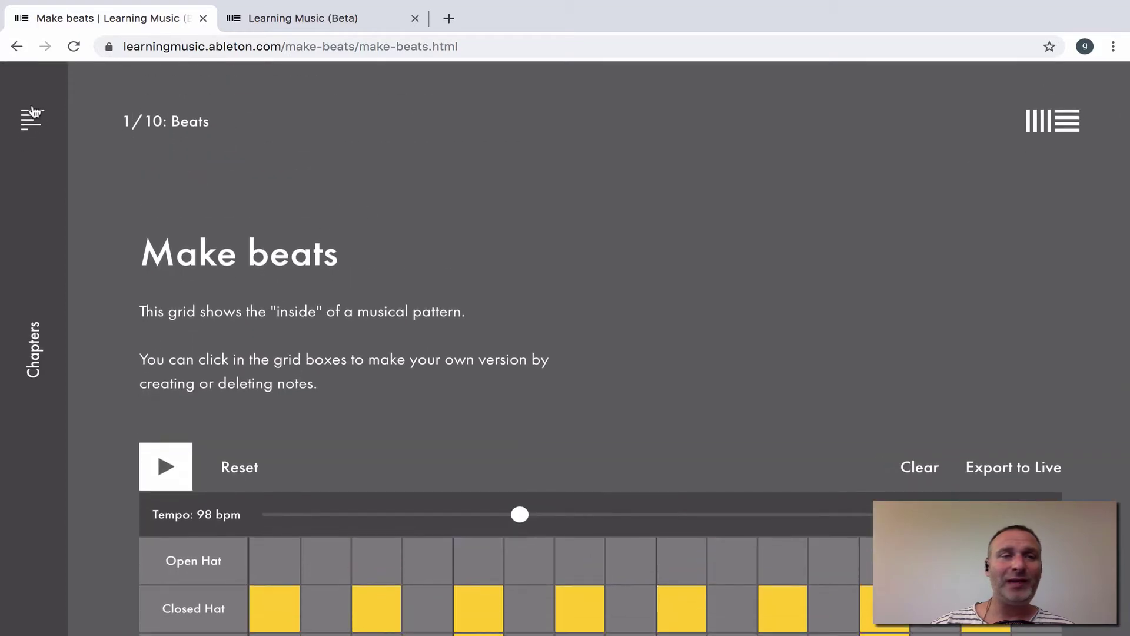
# Step: Return to The playground chapter and look through its beats, bass, chords and melodies grids
pyautogui.click(32, 116)
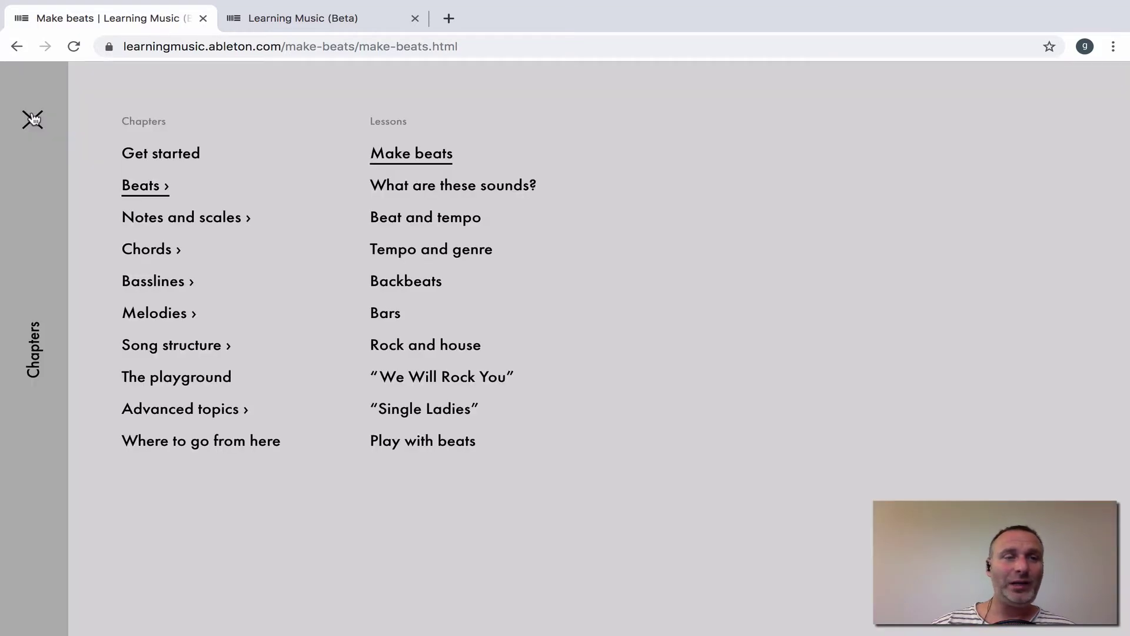
pyautogui.click(208, 382)
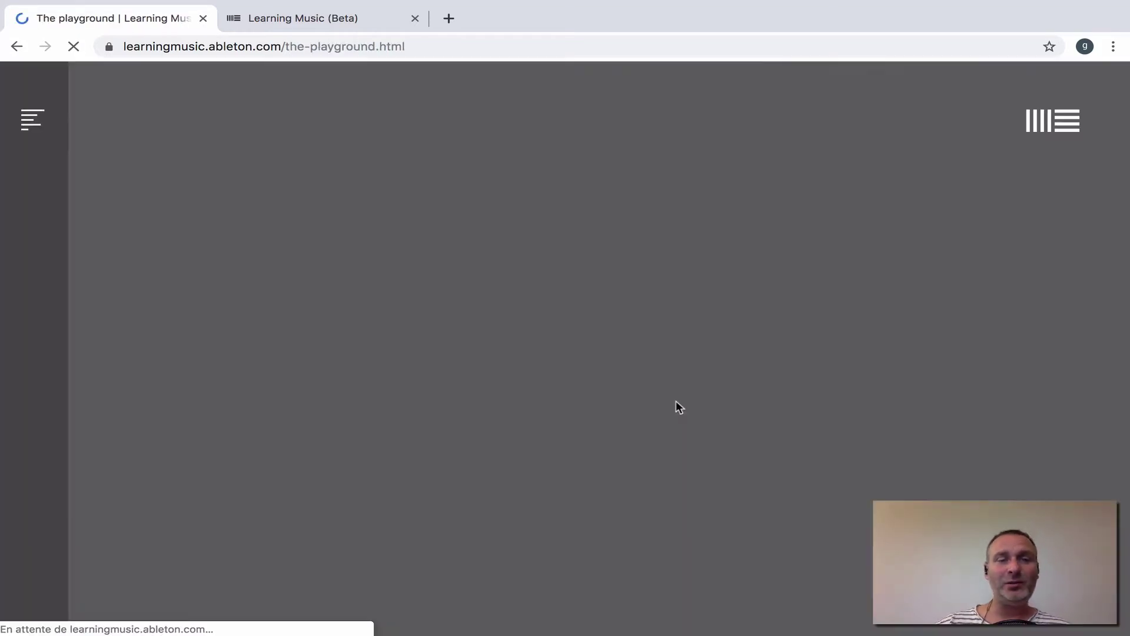
pyautogui.scroll(-5, 676, 400)
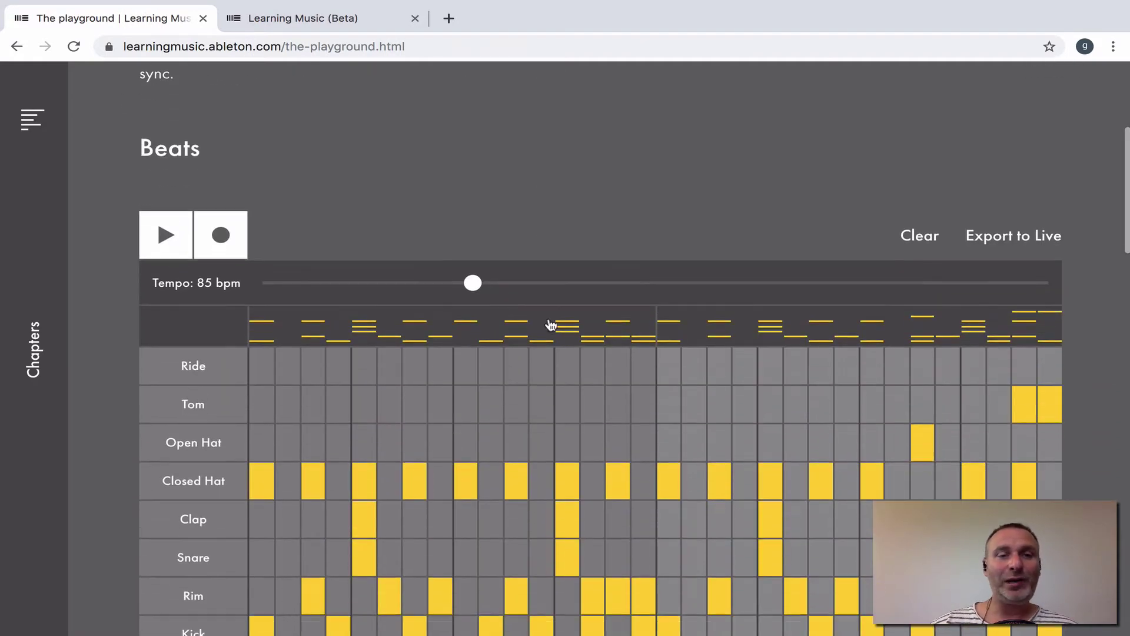
pyautogui.scroll(-8, 575, 353)
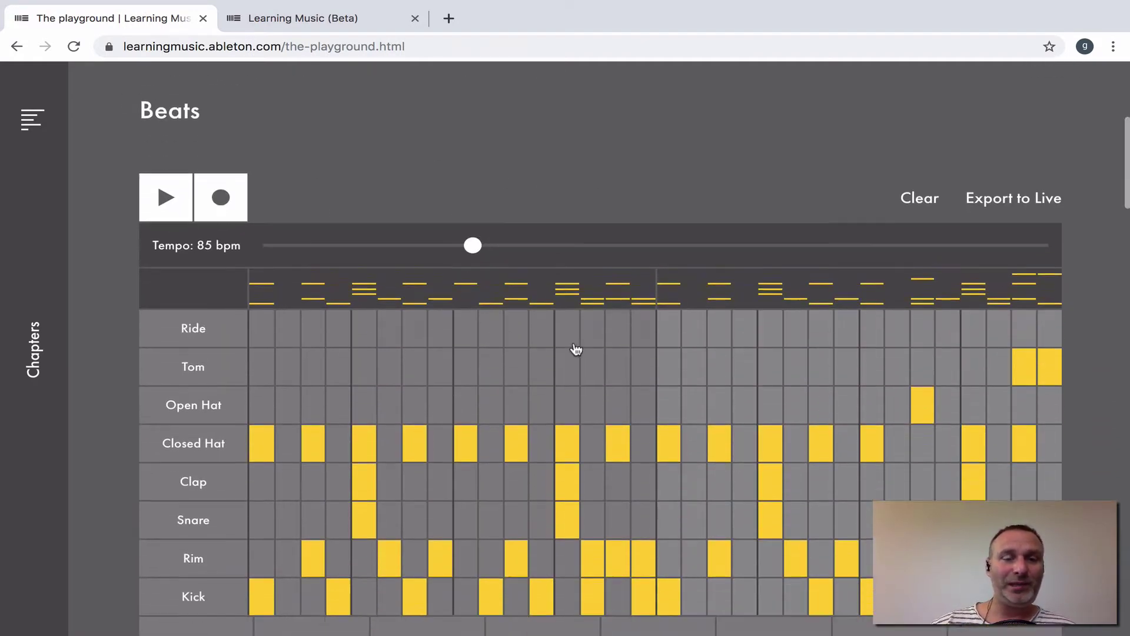
pyautogui.scroll(-19, 575, 327)
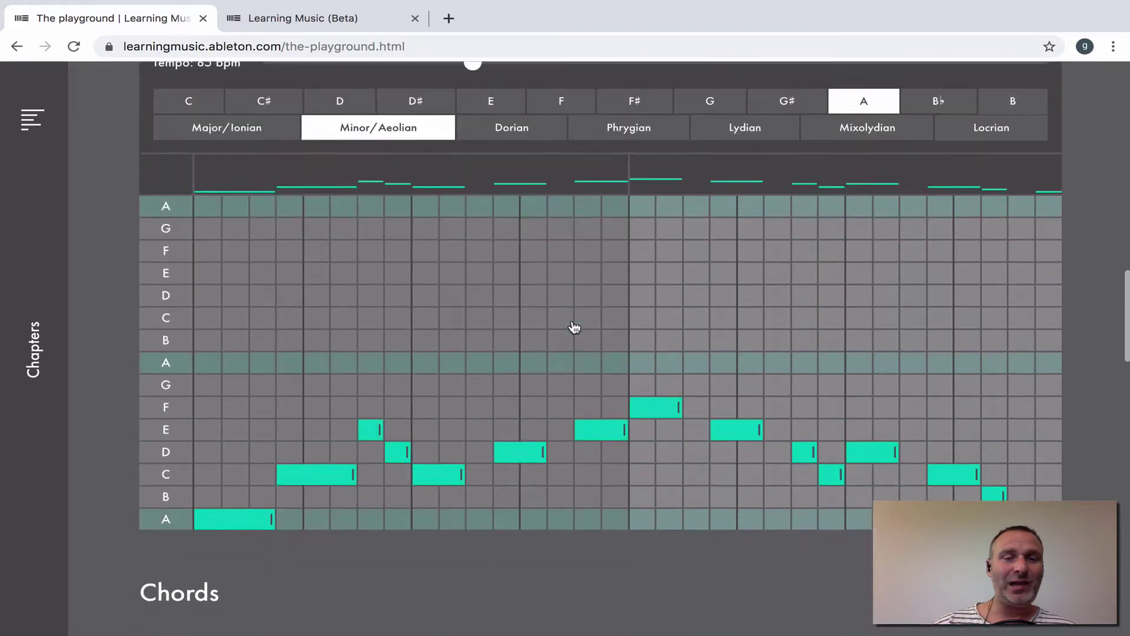
pyautogui.scroll(-10, 575, 327)
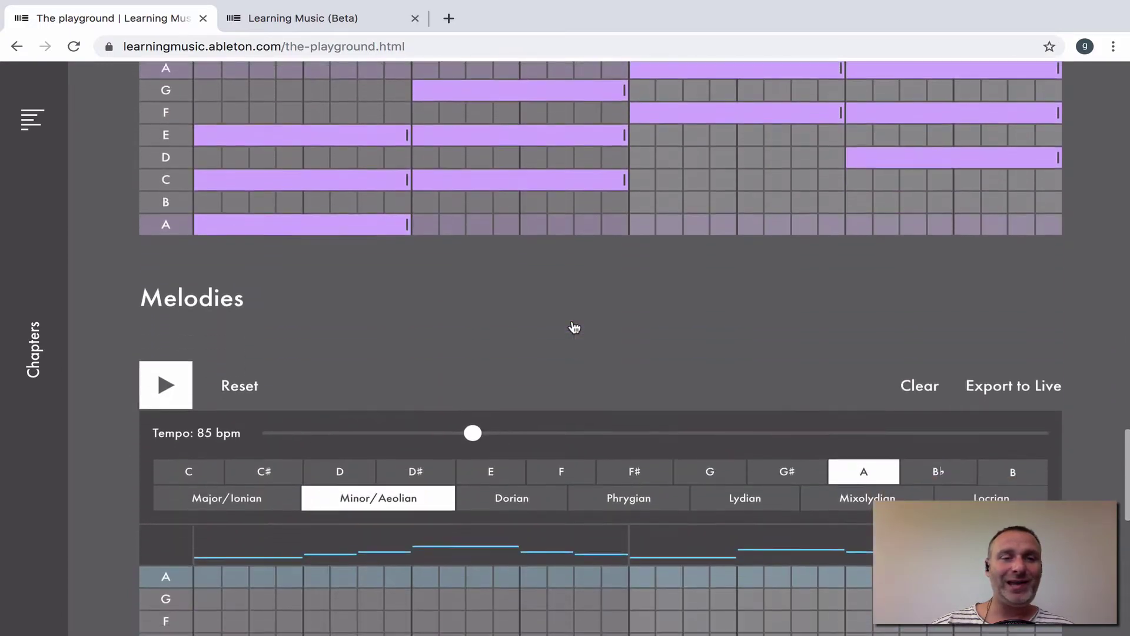
pyautogui.scroll(20, 574, 327)
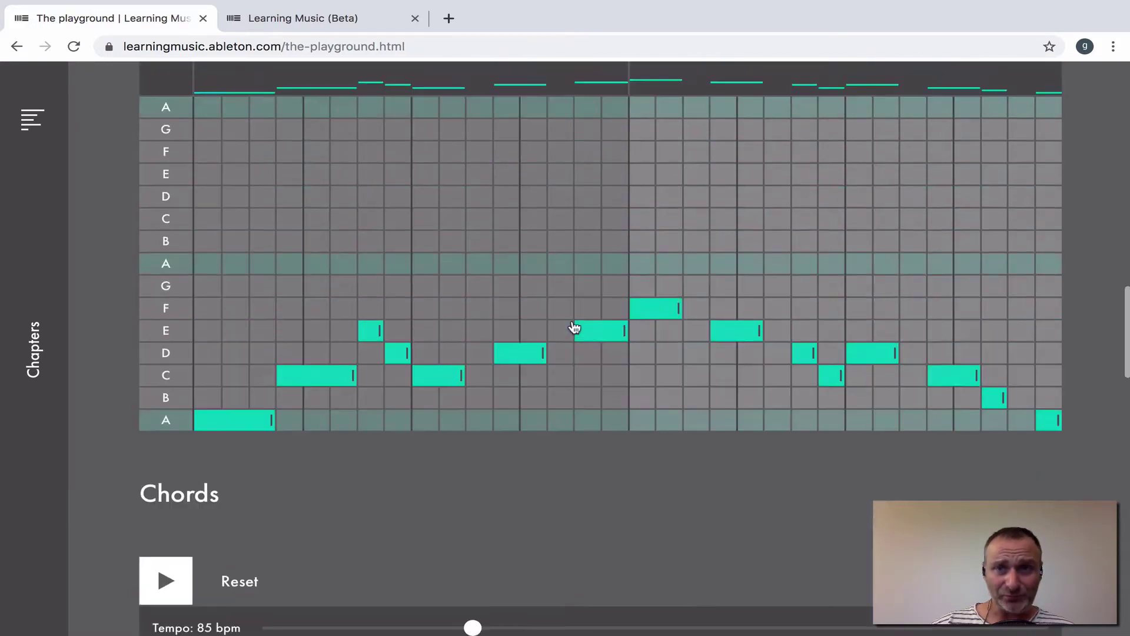
pyautogui.scroll(9, 825, 203)
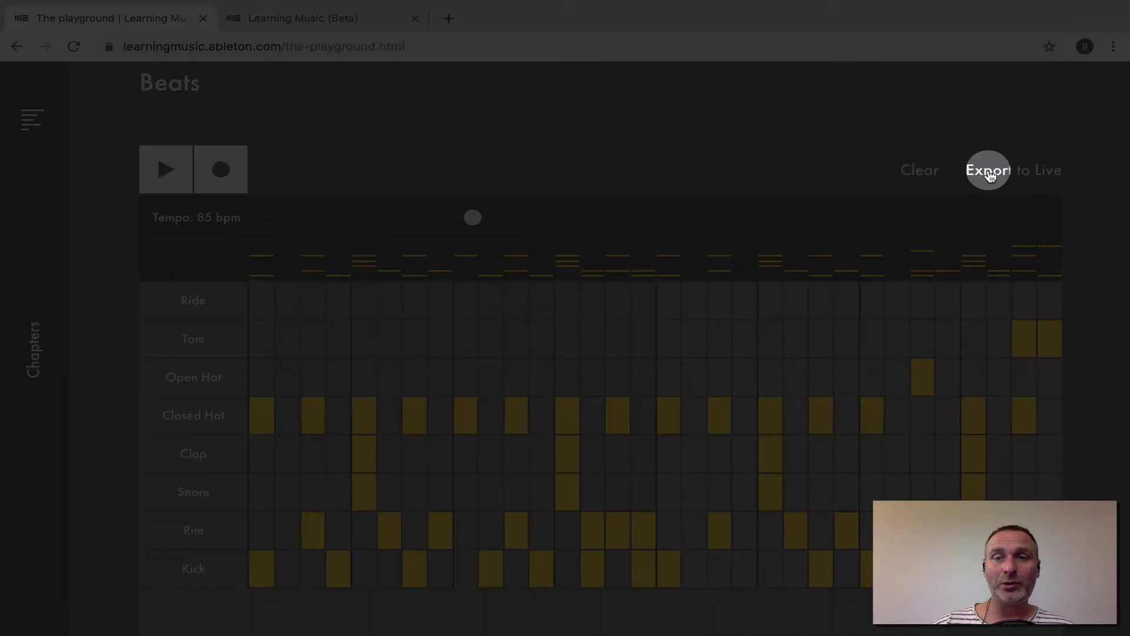
# Step: Export the playground idea to Live and open the downloaded set idea_Tue_Sep_24_2019.als from the Ableton-Live-Idea (4) folder
pyautogui.click(990, 172)
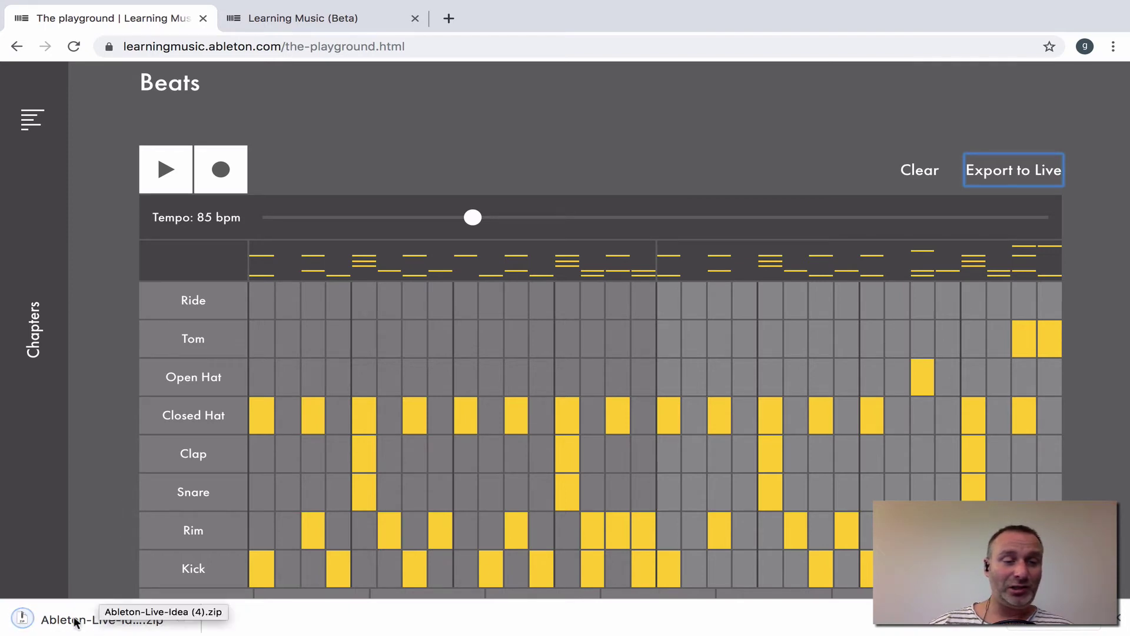
pyautogui.click(75, 620)
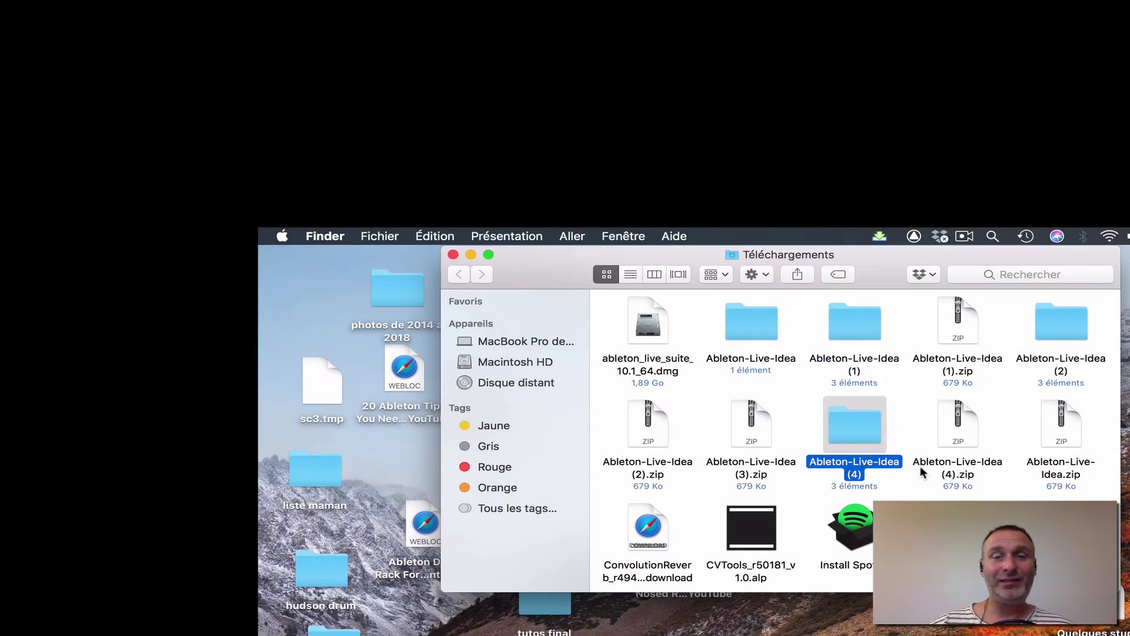
pyautogui.doubleClick(849, 434)
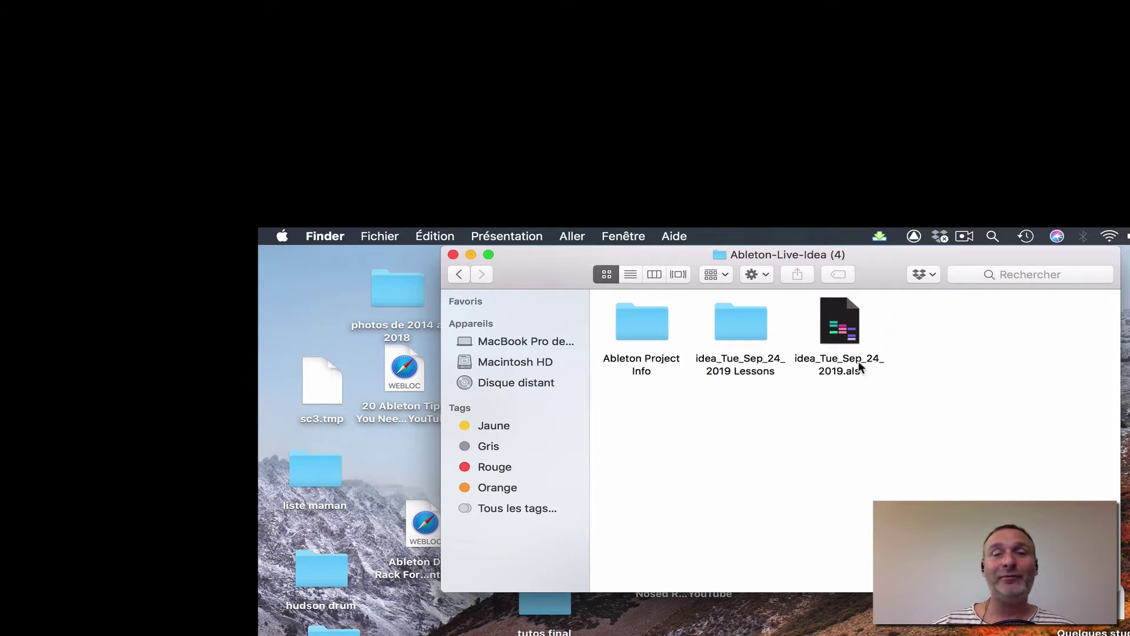
pyautogui.doubleClick(836, 329)
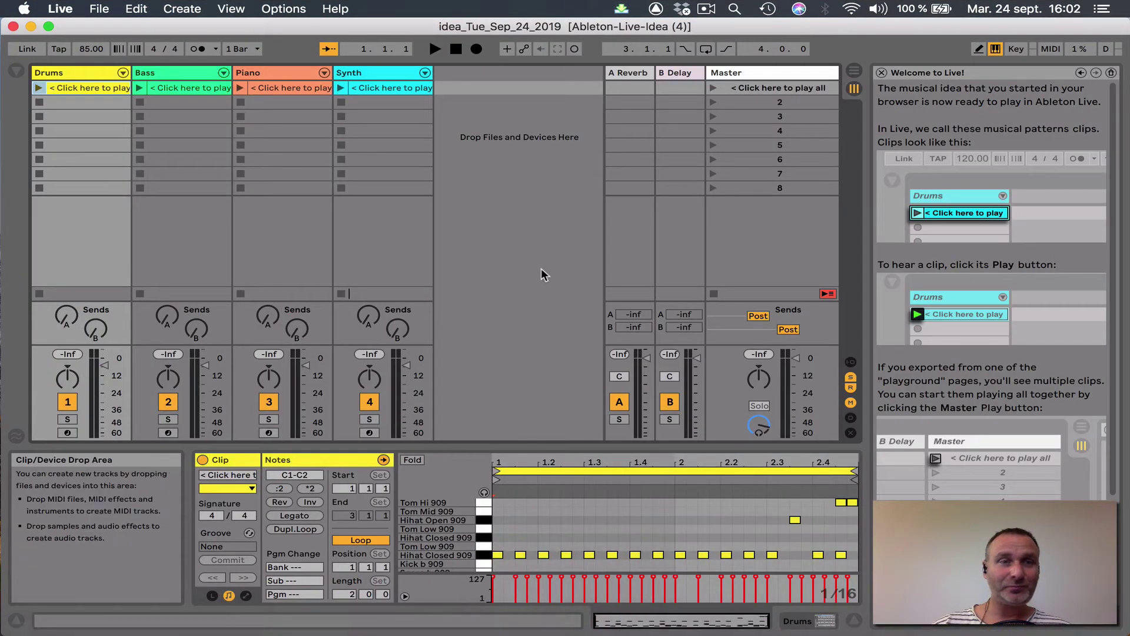
# Step: Close the Welcome to Live! help lesson and hide the clip detail area below the session
pyautogui.click(881, 73)
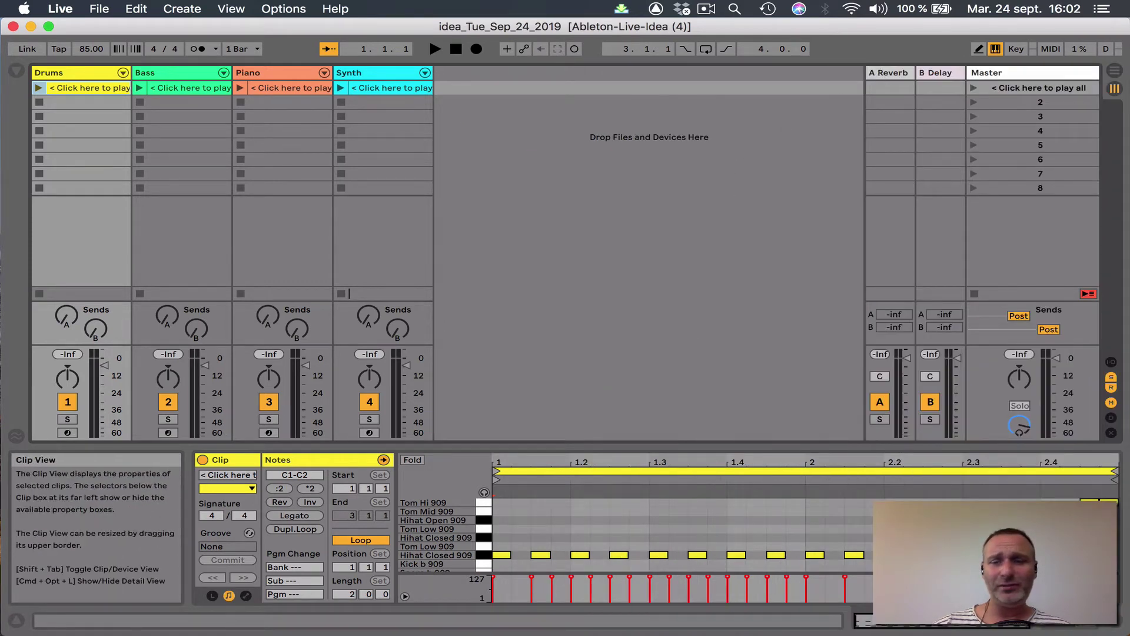
pyautogui.click(1120, 621)
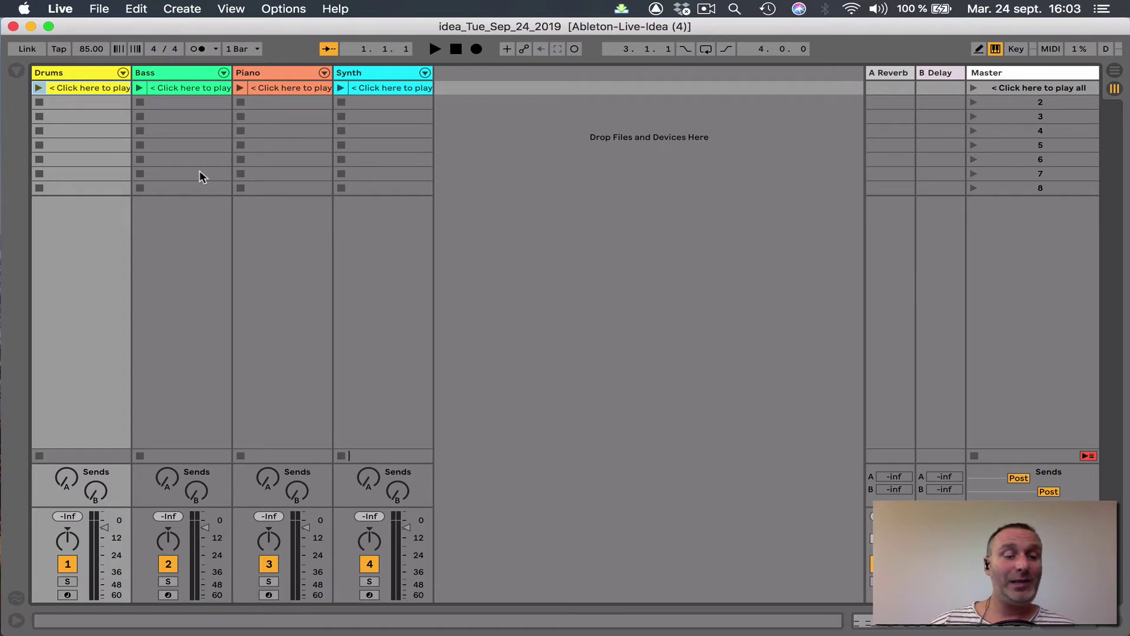
# Step: Switch to the Arrangement View and set the Drums and Bass tracks back to arrangement playback
pyautogui.press('Tab')
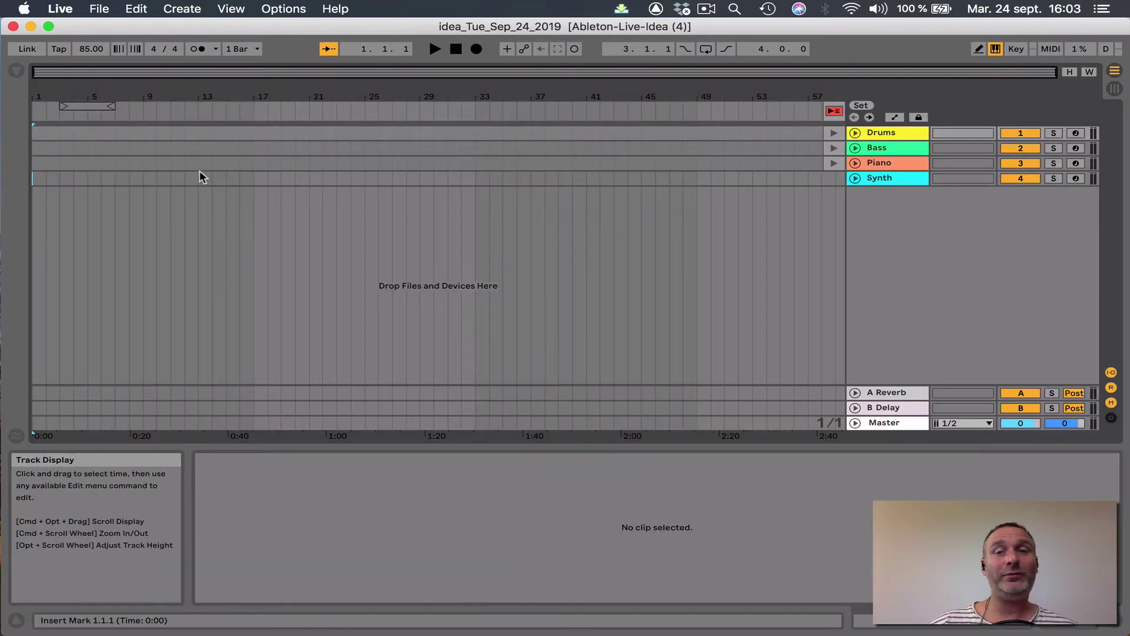
pyautogui.click(836, 133)
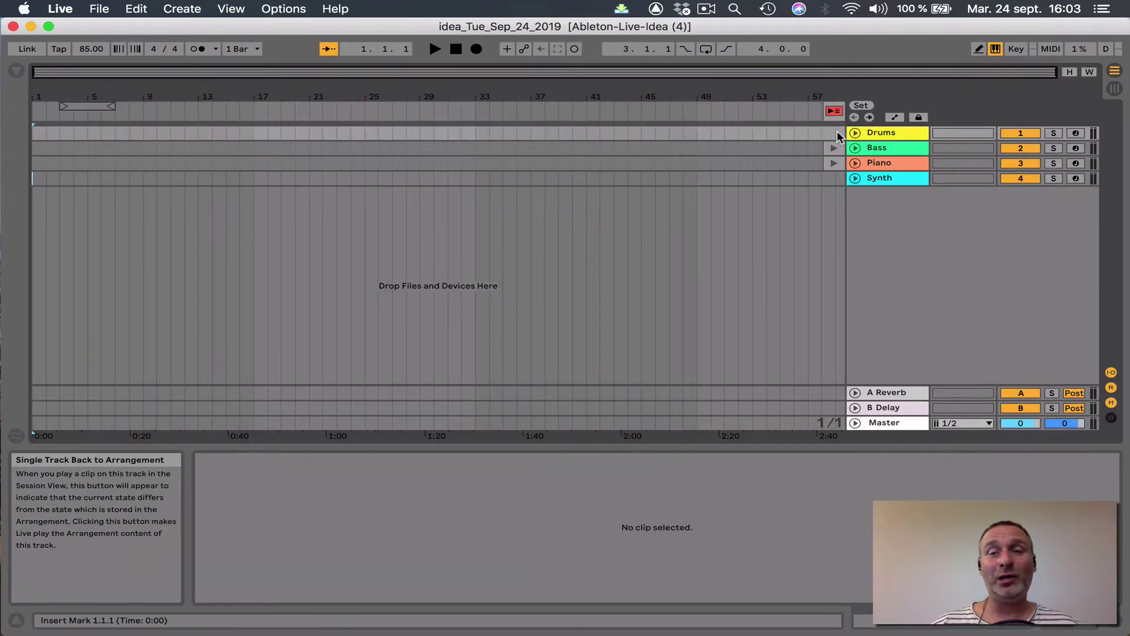
pyautogui.click(834, 150)
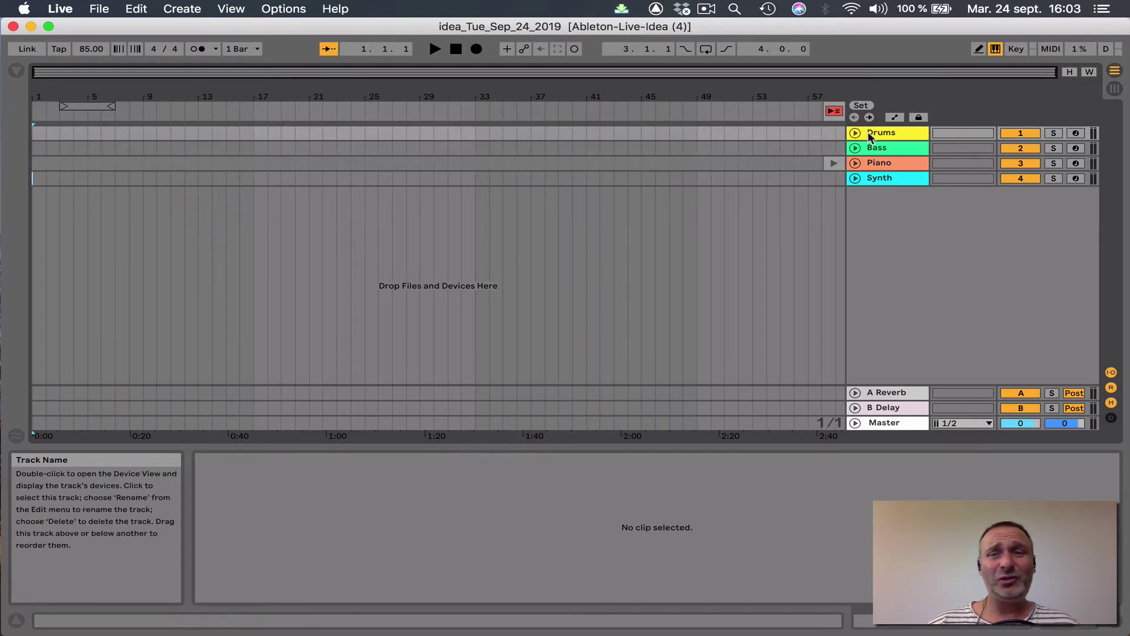
# Step: Unfold the Drums, Bass, Piano and Synth tracks in the arrangement
pyautogui.click(856, 133)
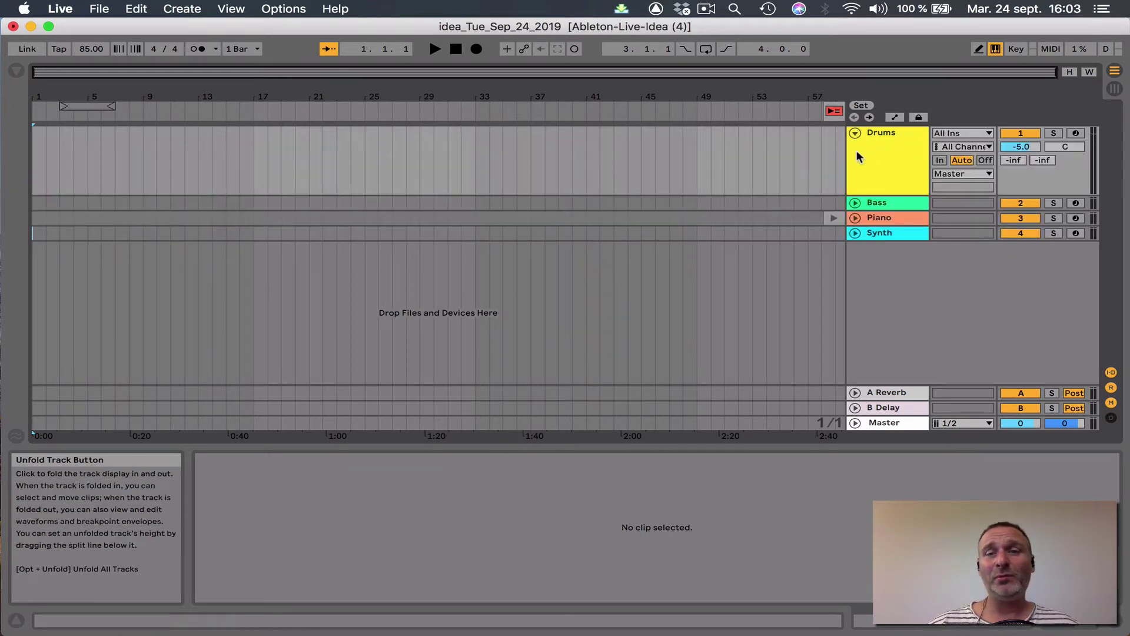
pyautogui.click(855, 203)
pyautogui.click(855, 274)
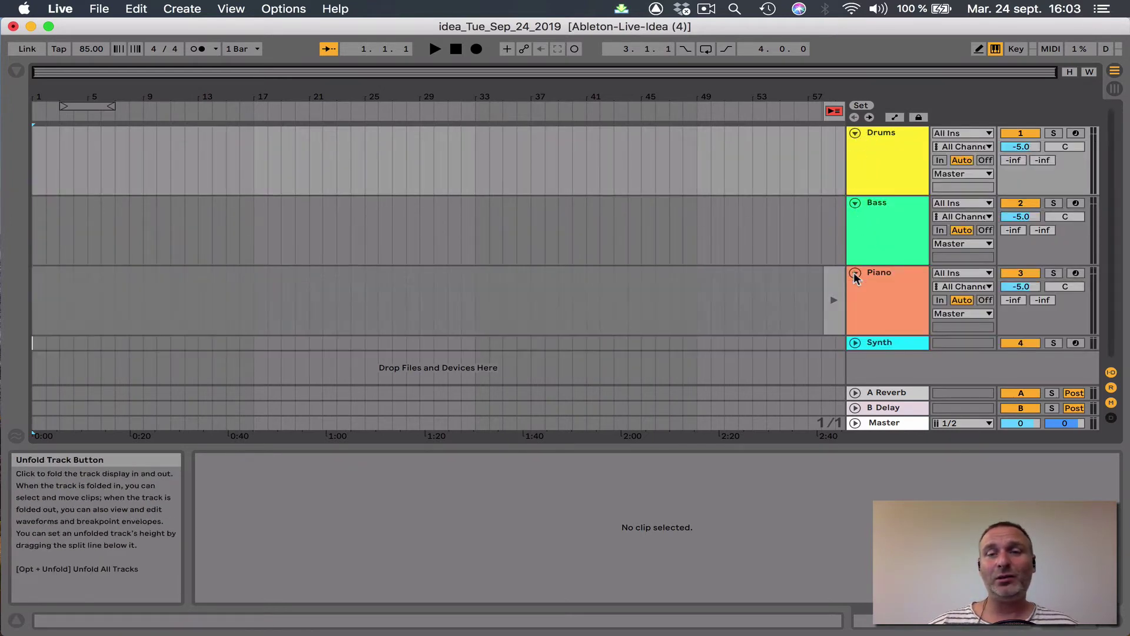
pyautogui.click(855, 343)
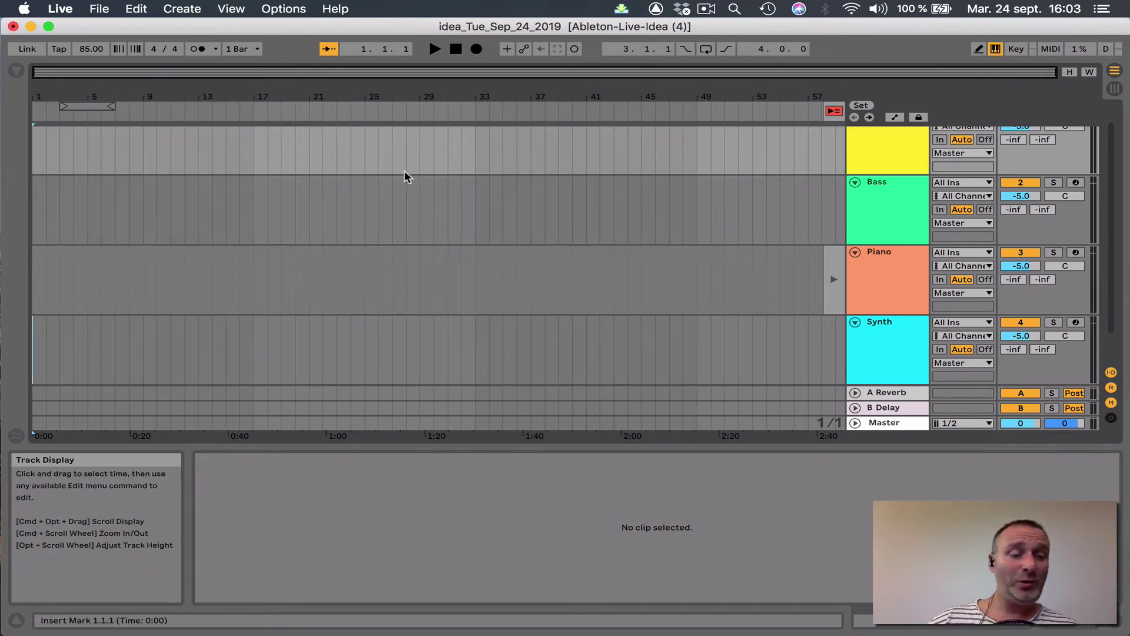
# Step: Compare how the four tracks are laid out in the Session View and the Arrangement View, finishing in the Session View
pyautogui.press('Tab')
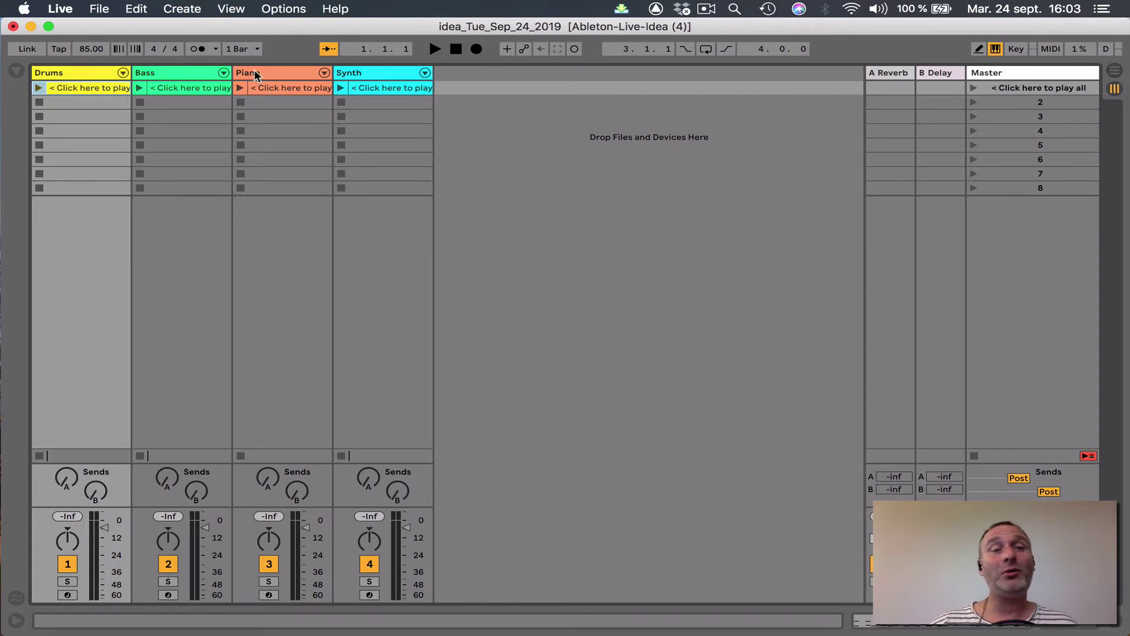
pyautogui.press('Tab')
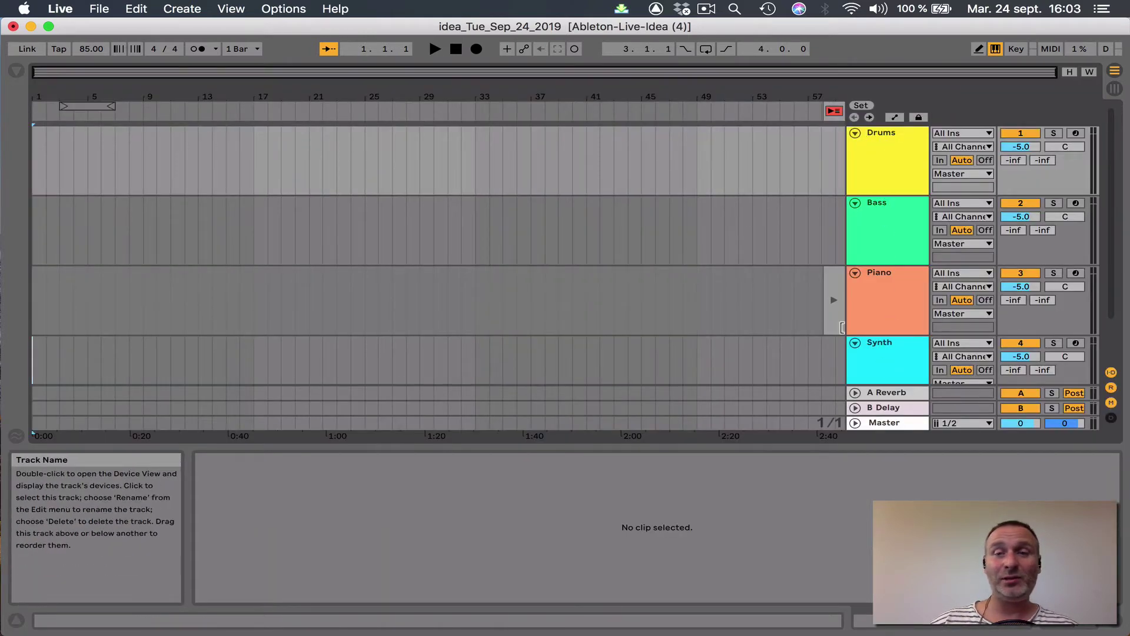
pyautogui.press('Tab')
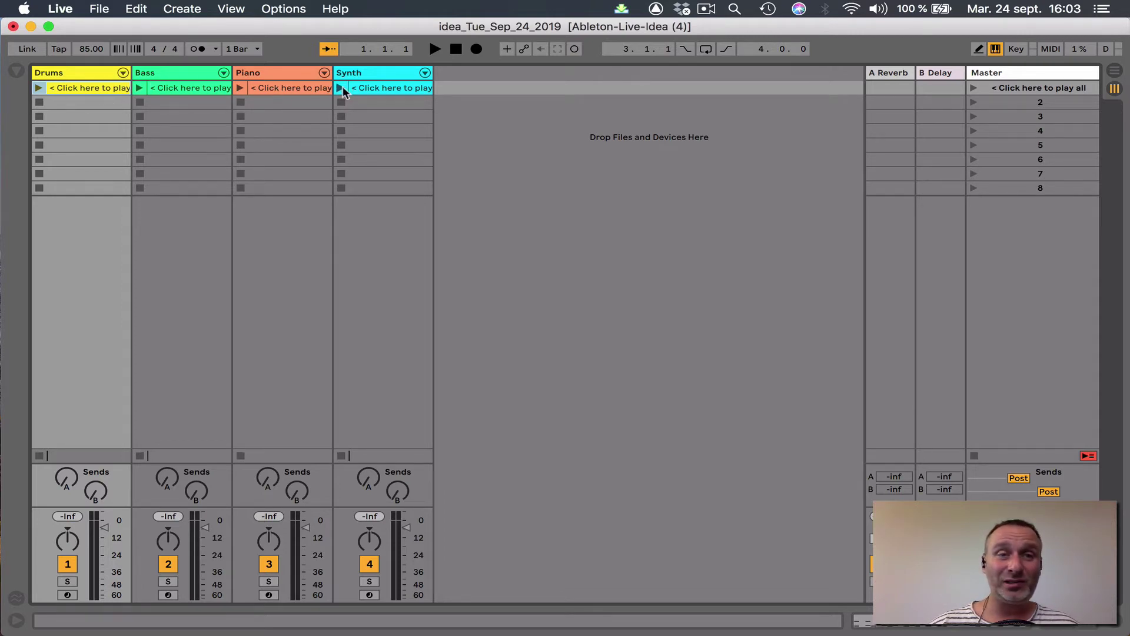
# Step: Open the Drums clip's notes and enlarge the note editor until the rows from Ride 909 to Kick 909 fit
pyautogui.doubleClick(86, 87)
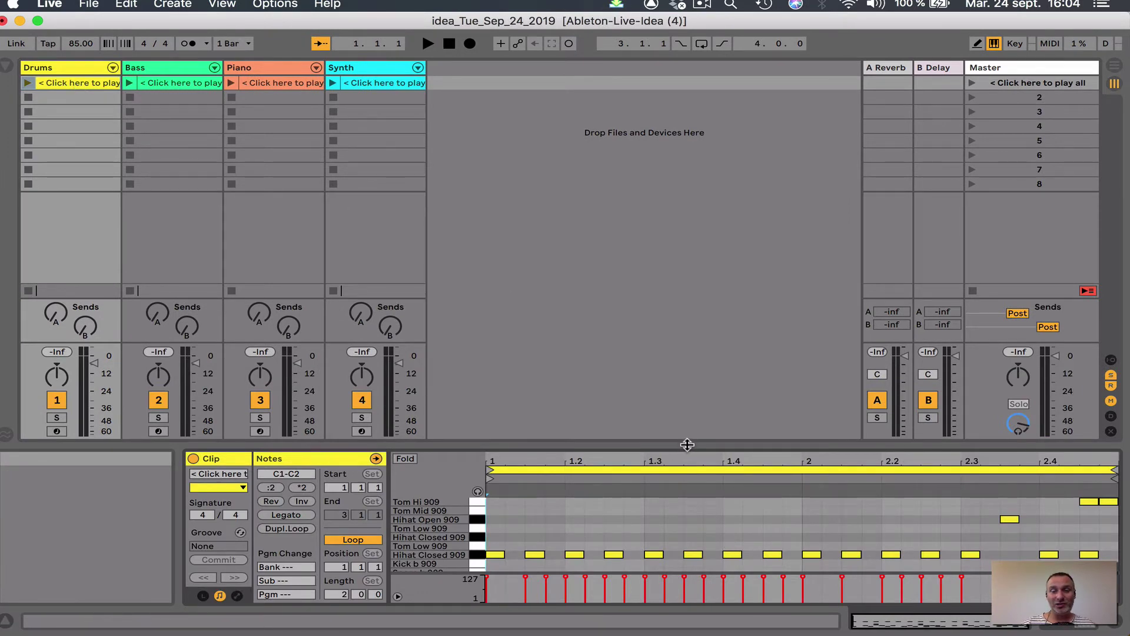
pyautogui.moveTo(687, 445); pyautogui.dragTo(613, 281)
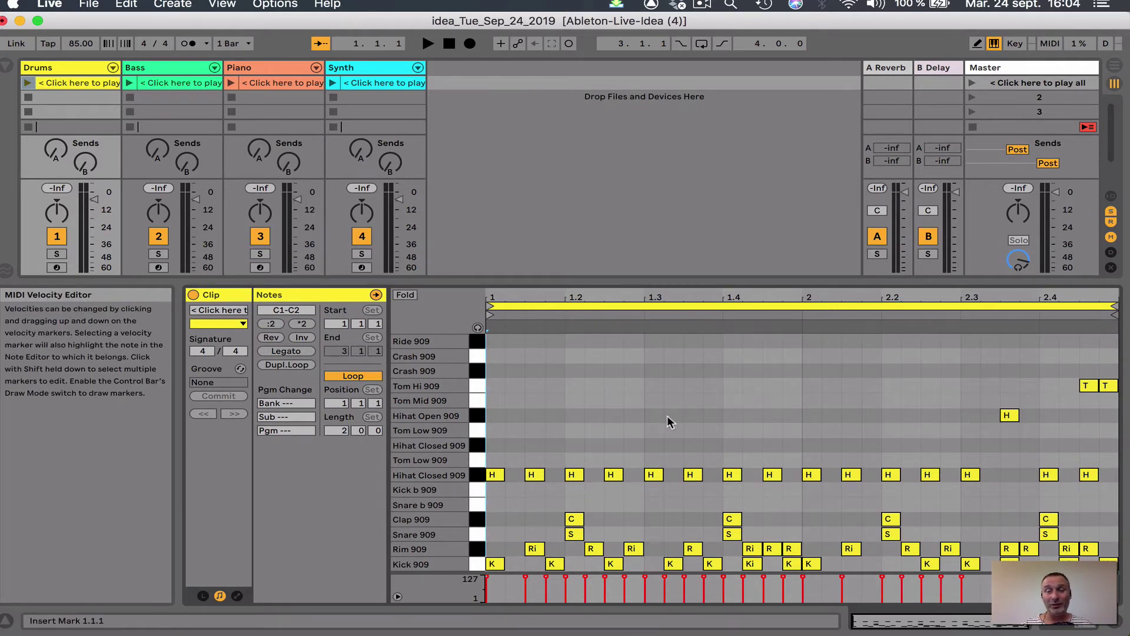
# Step: Switch to Google Chrome to compare the playground's Beats grid with the drum clip, and return to Ableton Live 10 Suite
pyautogui.moveTo(272, 606)
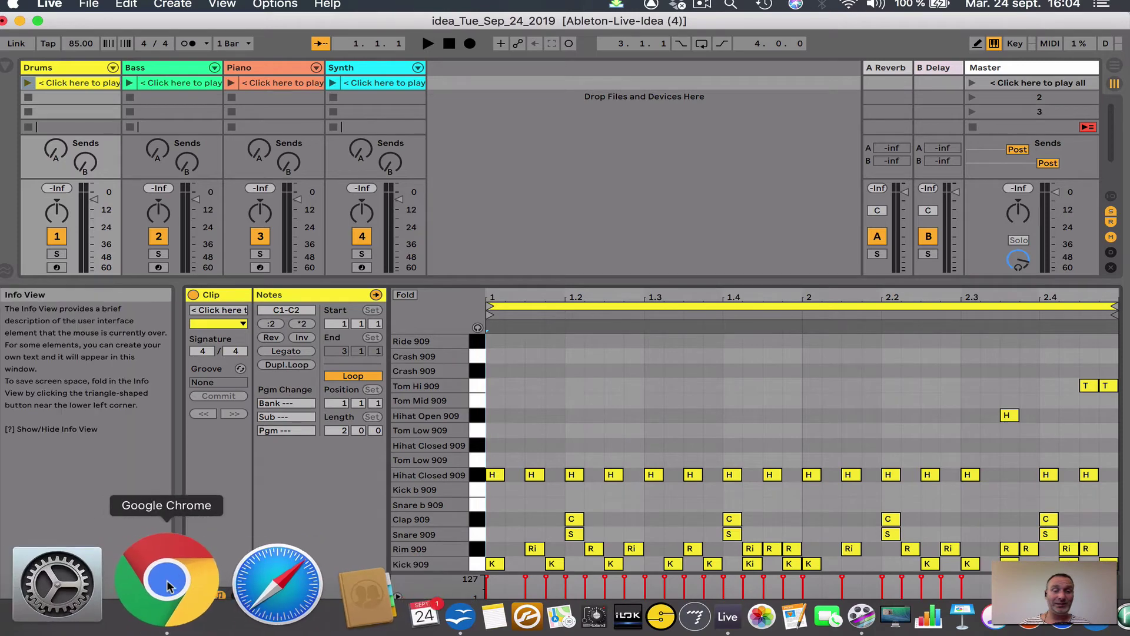
pyautogui.click(168, 586)
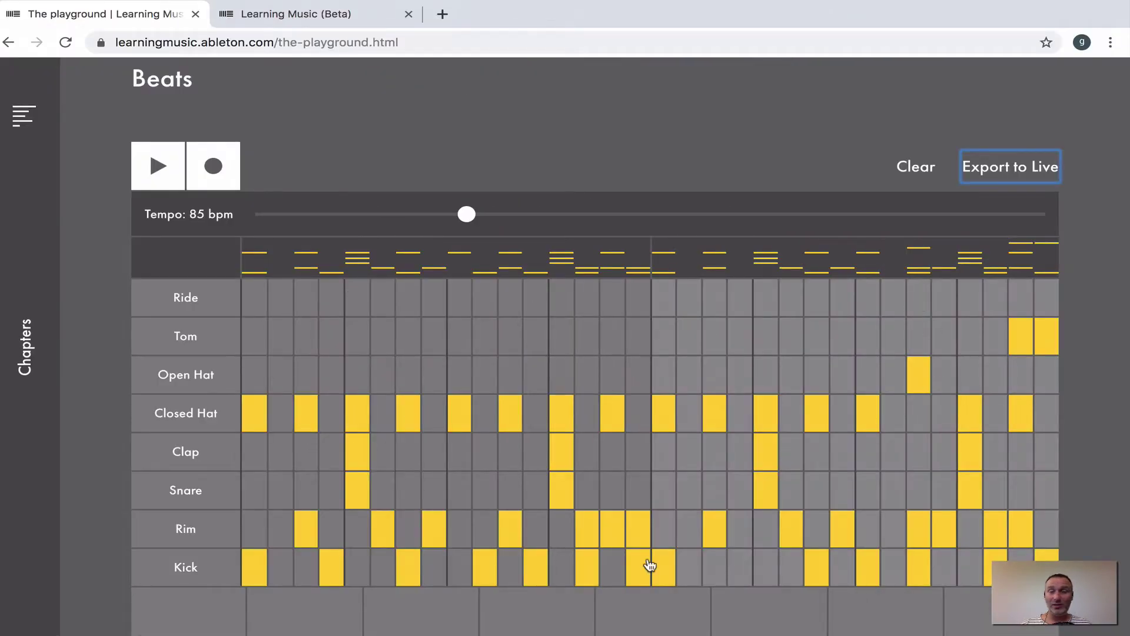
pyautogui.moveTo(354, 615)
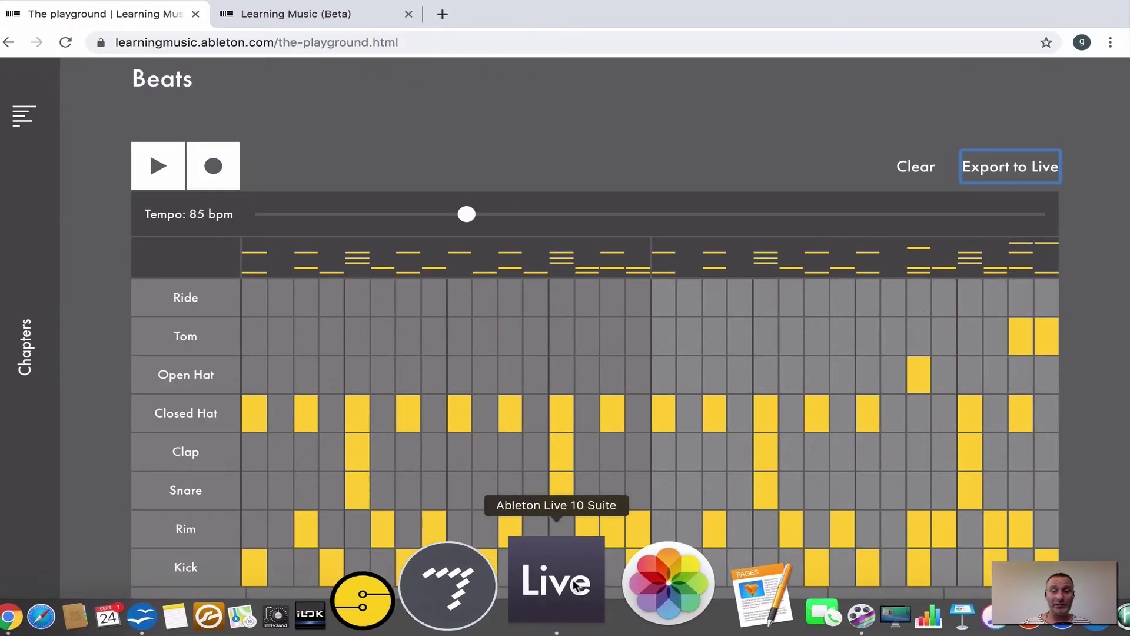
pyautogui.click(568, 583)
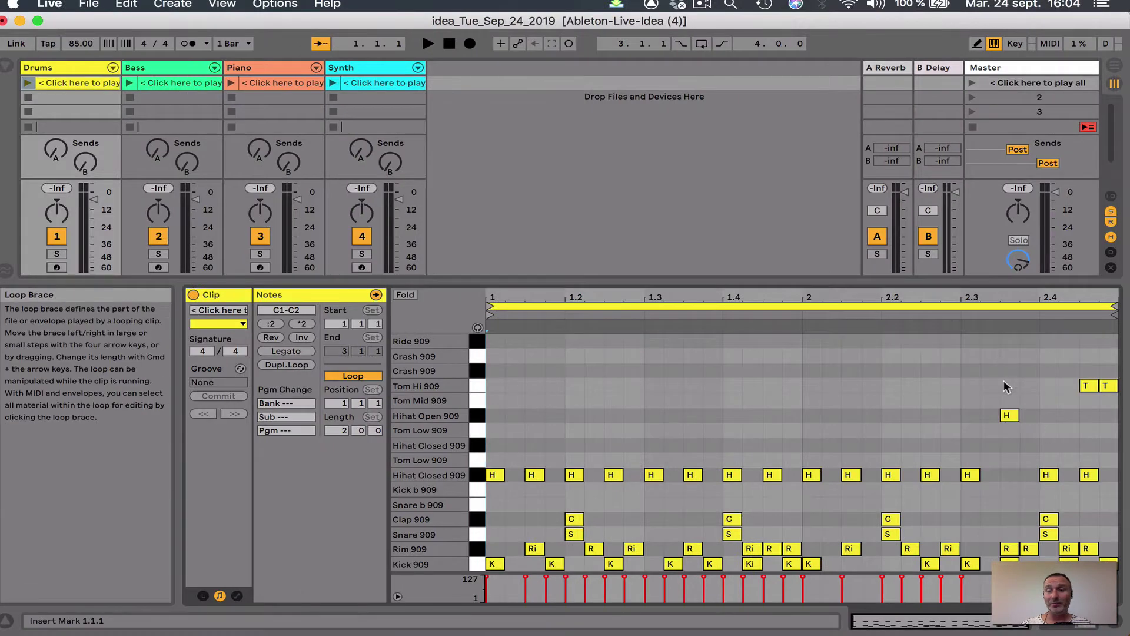
# Step: Play the Drums clip on its own, and stop playback and the clip
pyautogui.click(27, 83)
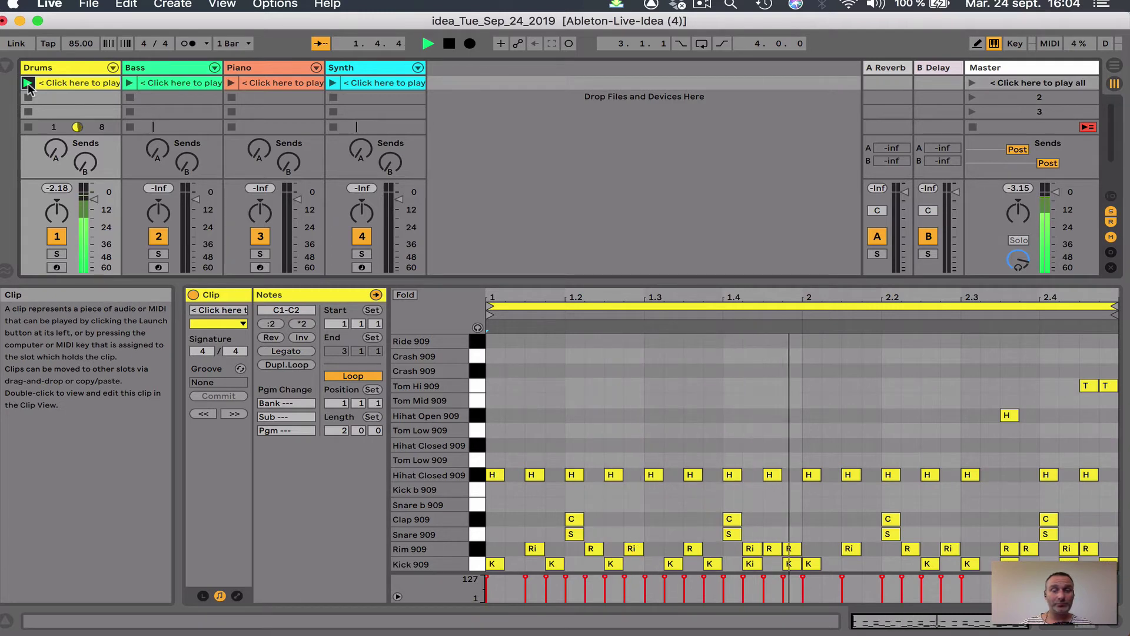
pyautogui.click(449, 45)
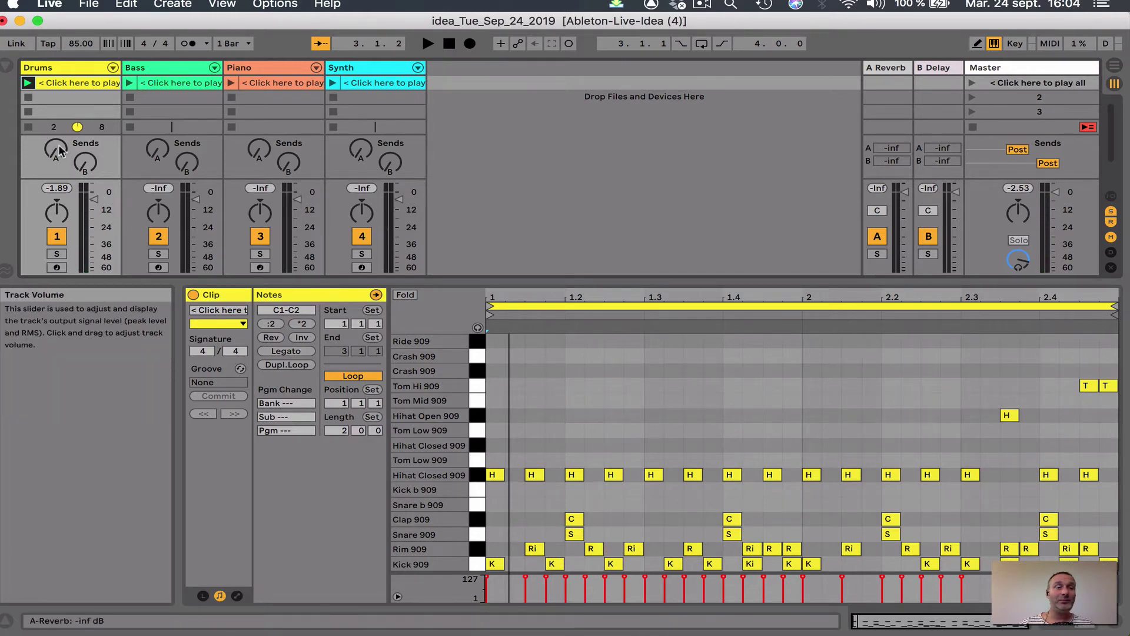
pyautogui.click(29, 97)
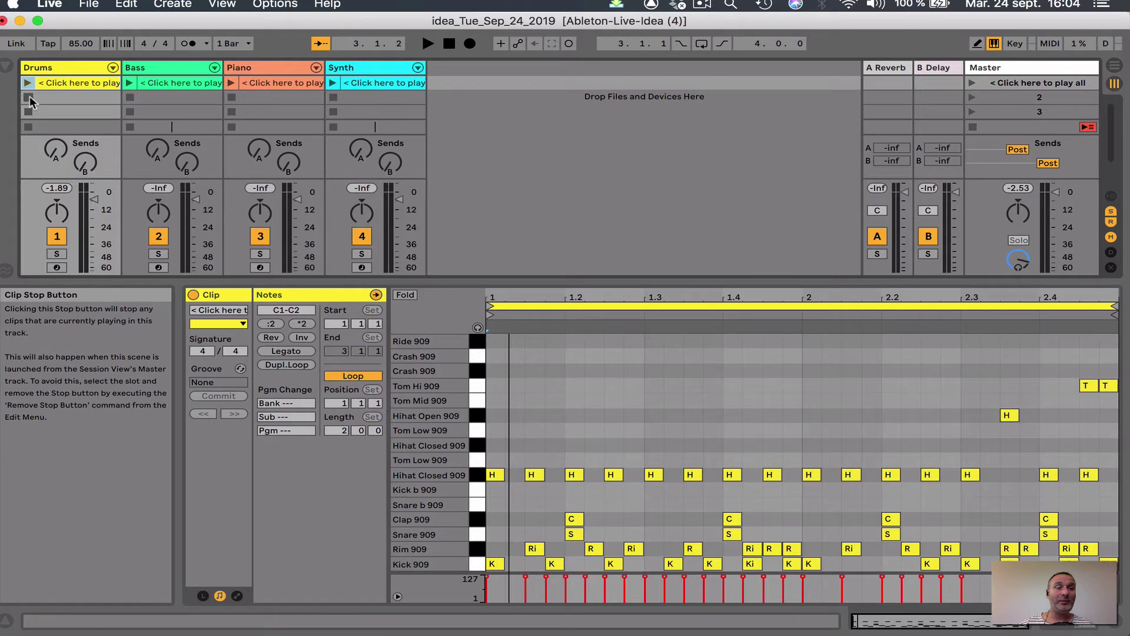
# Step: Listen to the Bass clip and the Piano clip one after the other, stopping each one
pyautogui.click(129, 80)
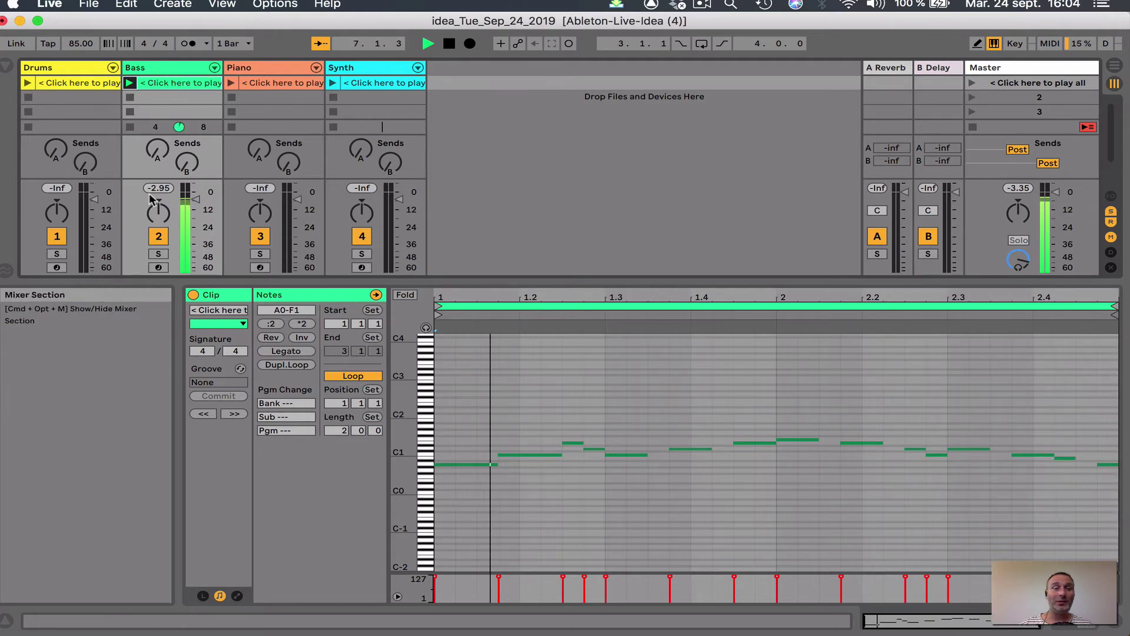
pyautogui.click(131, 99)
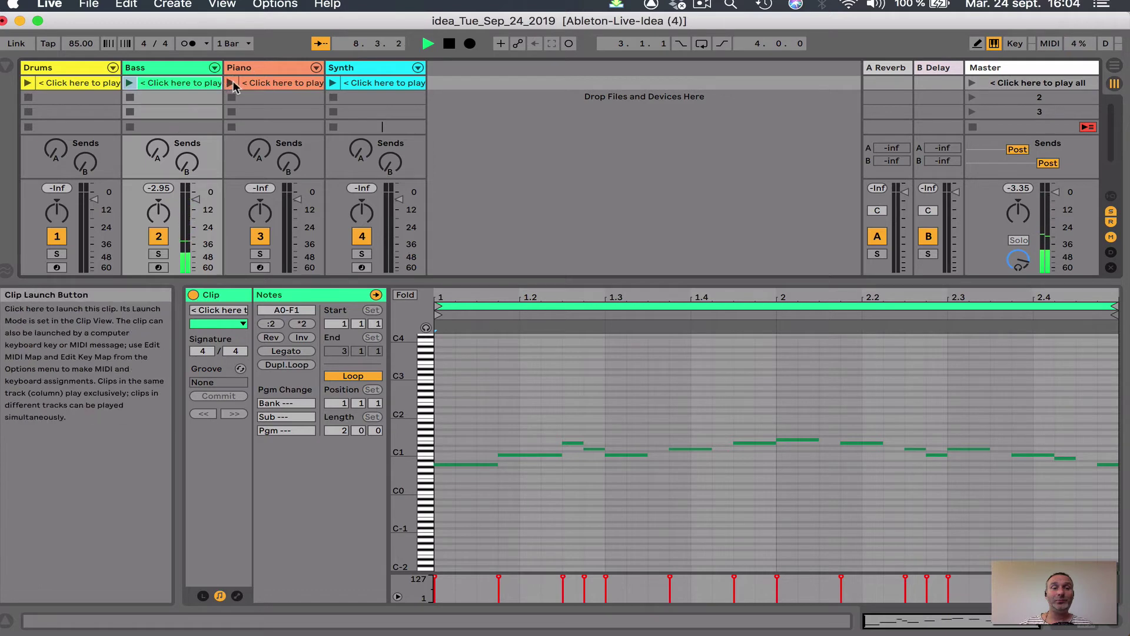
pyautogui.click(232, 82)
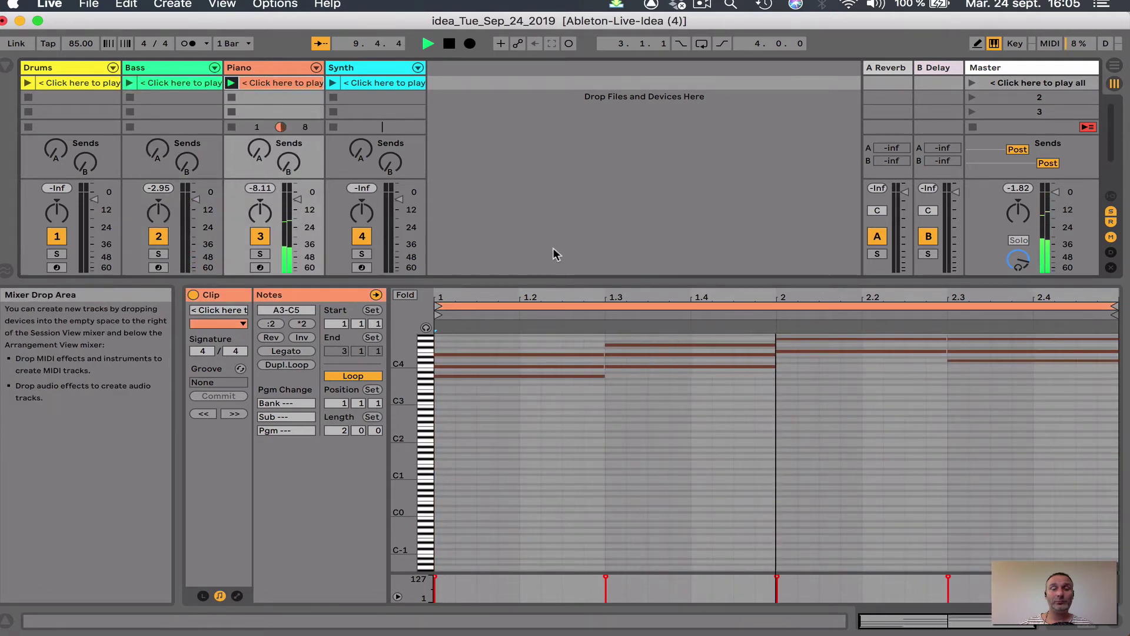
pyautogui.click(232, 97)
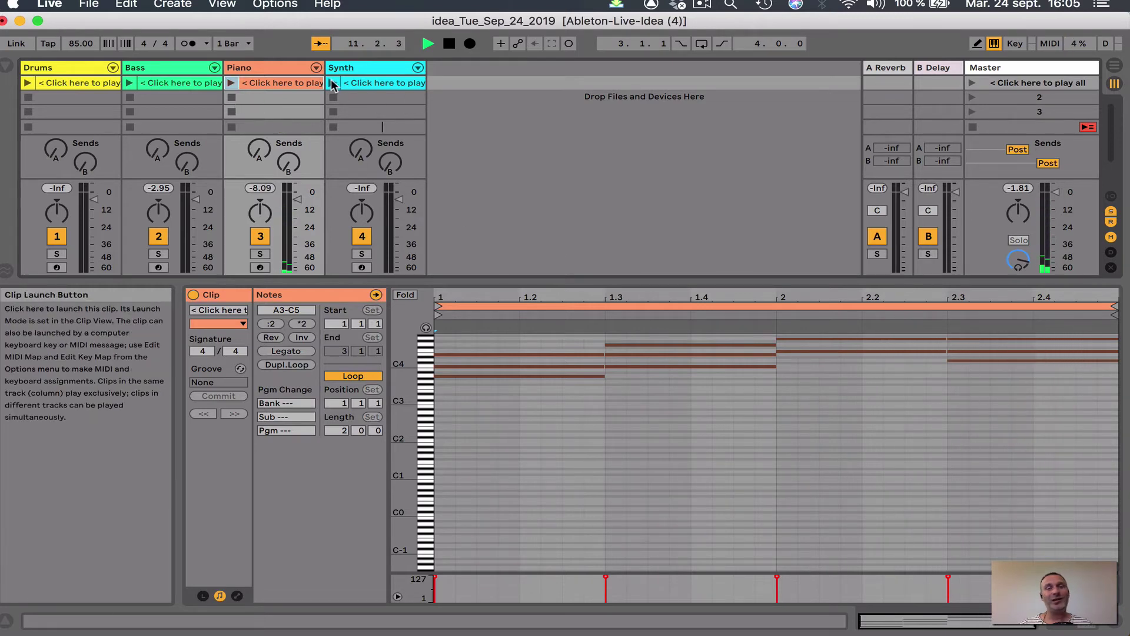
# Step: Play the Synth clip while viewing its notes, select its highest note G4, and stop the clip
pyautogui.click(332, 83)
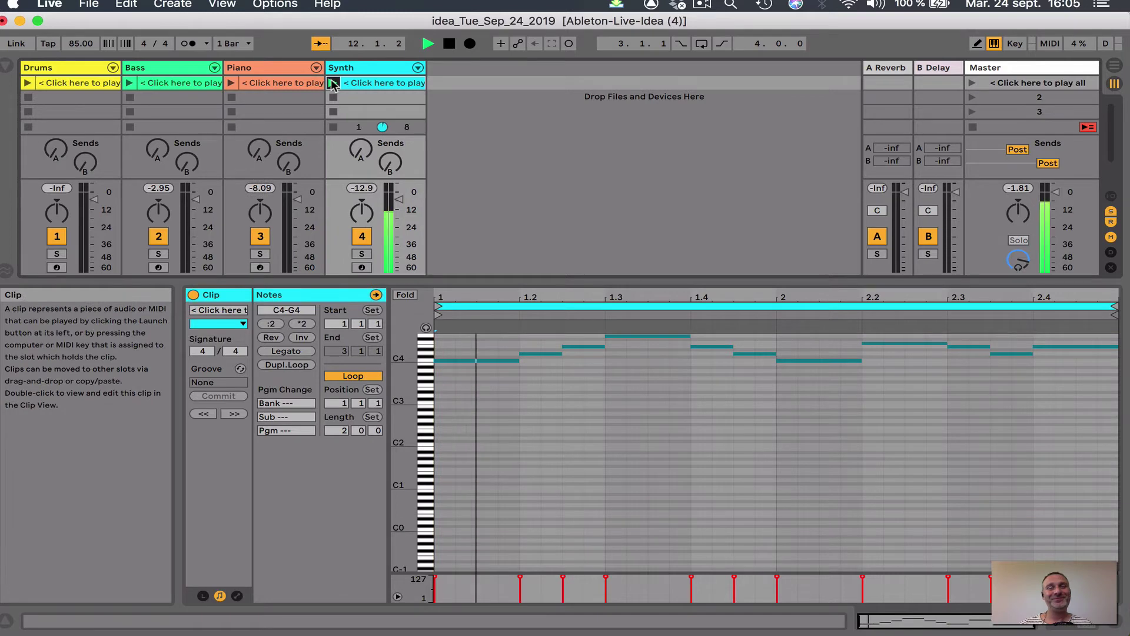
pyautogui.scroll(5, 687, 405)
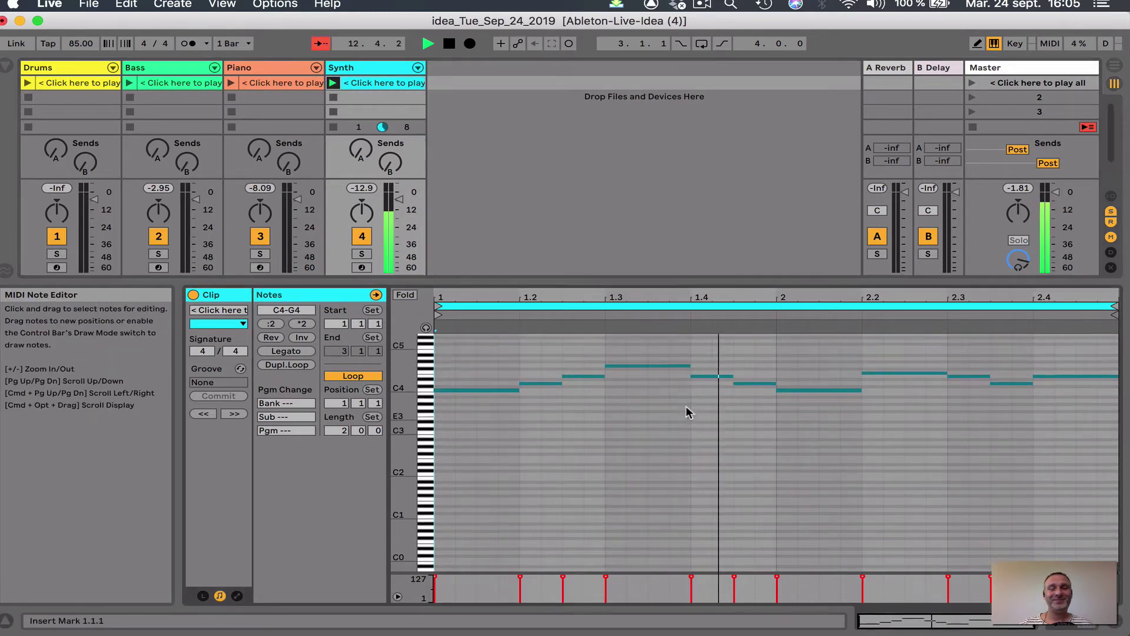
pyautogui.click(676, 398)
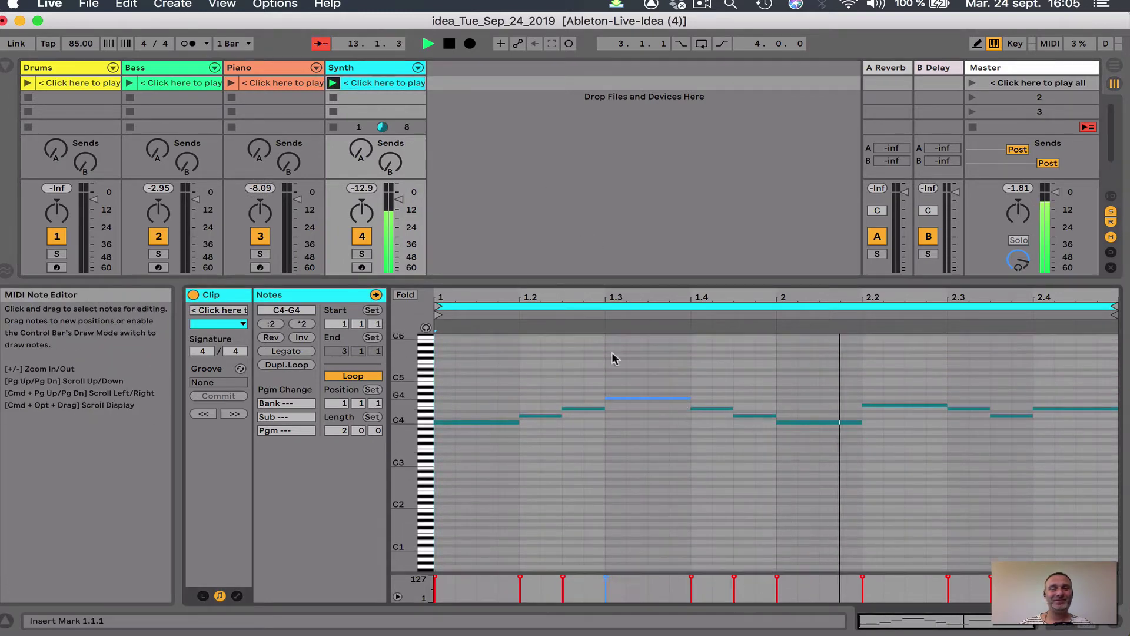
pyautogui.click(333, 97)
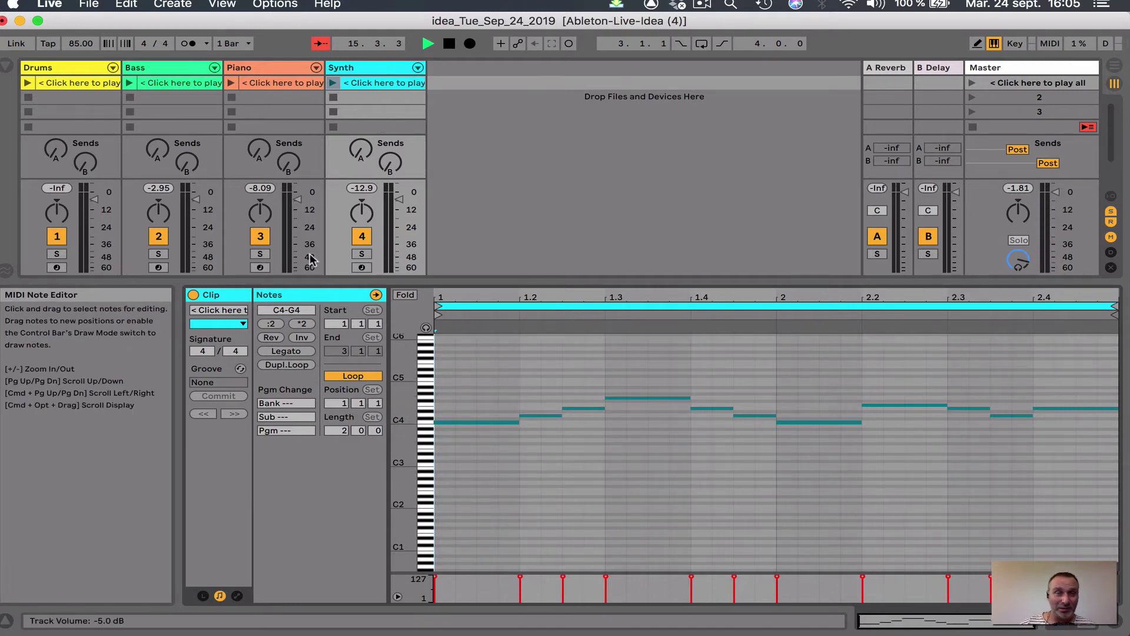
# Step: Compare the Drums clip's named drum rows with the Bass clip's piano roll, and select the Bass notes on A0
pyautogui.click(73, 84)
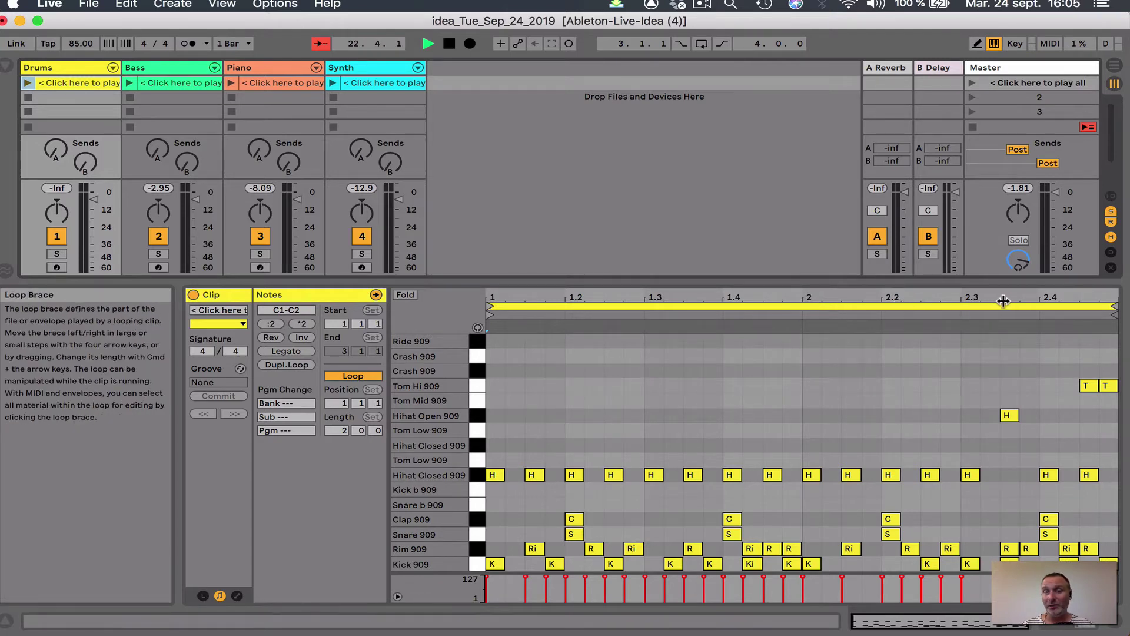
pyautogui.click(163, 70)
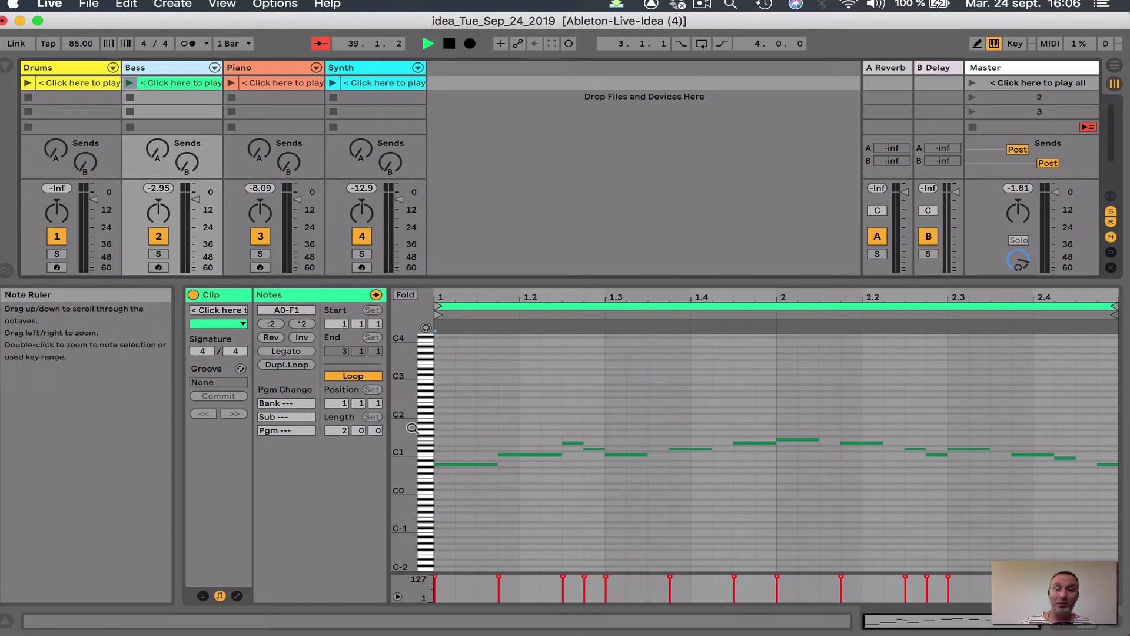
pyautogui.click(428, 462)
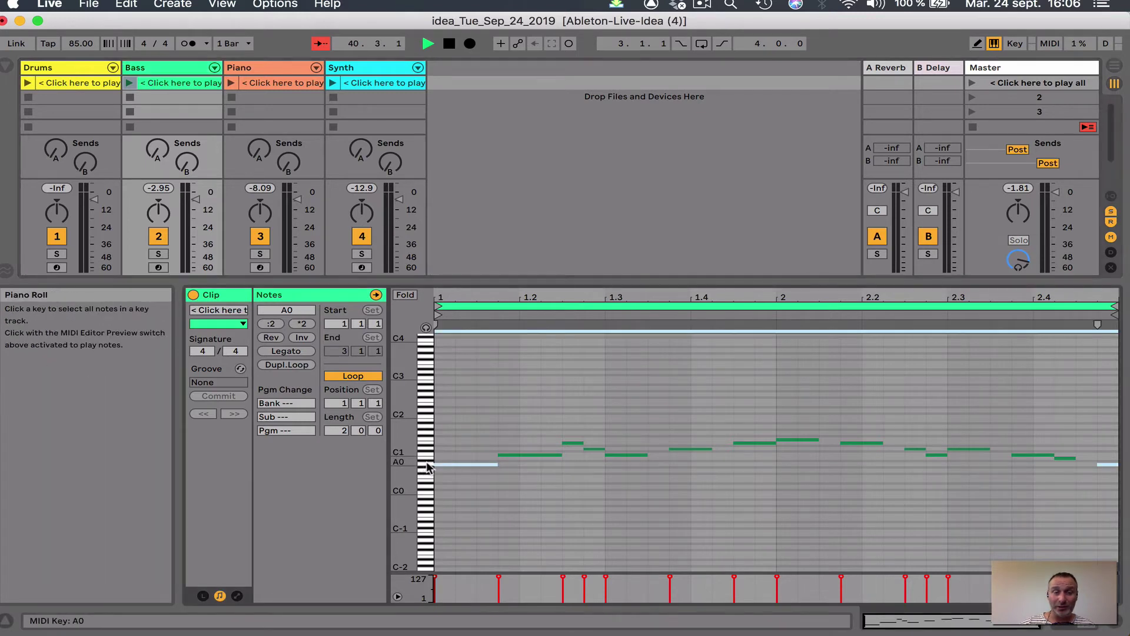
pyautogui.keyDown('shift'); pyautogui.click(428, 445); pyautogui.keyUp('shift')
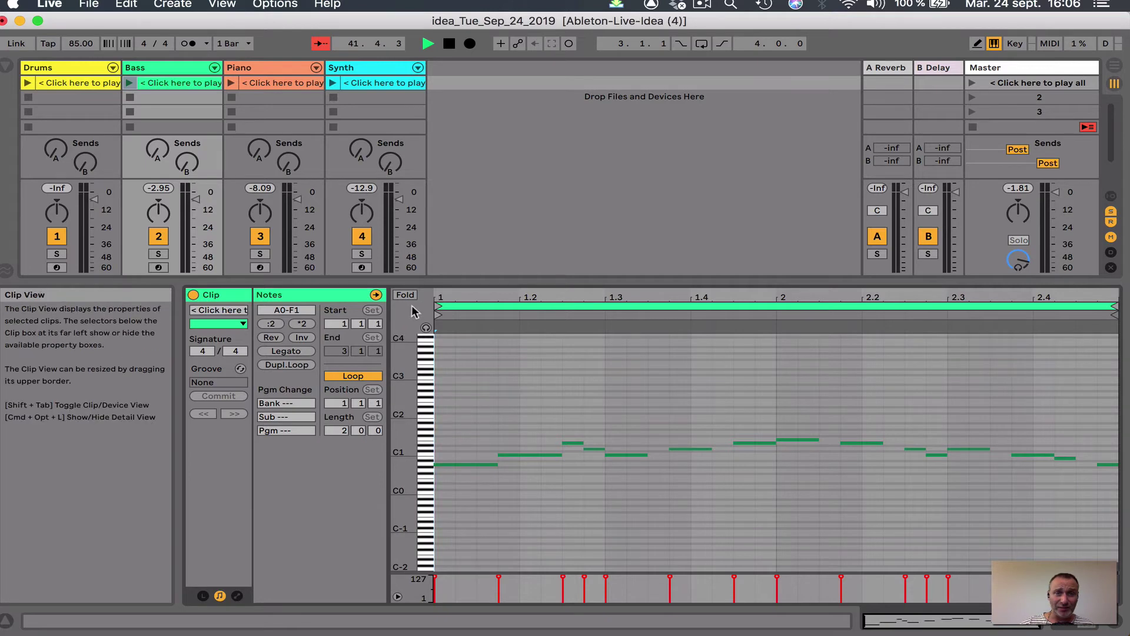
# Step: Turn on the MIDI editor preview for the Bass clip and sound keys on its piano roll
pyautogui.click(426, 328)
pyautogui.click(427, 385)
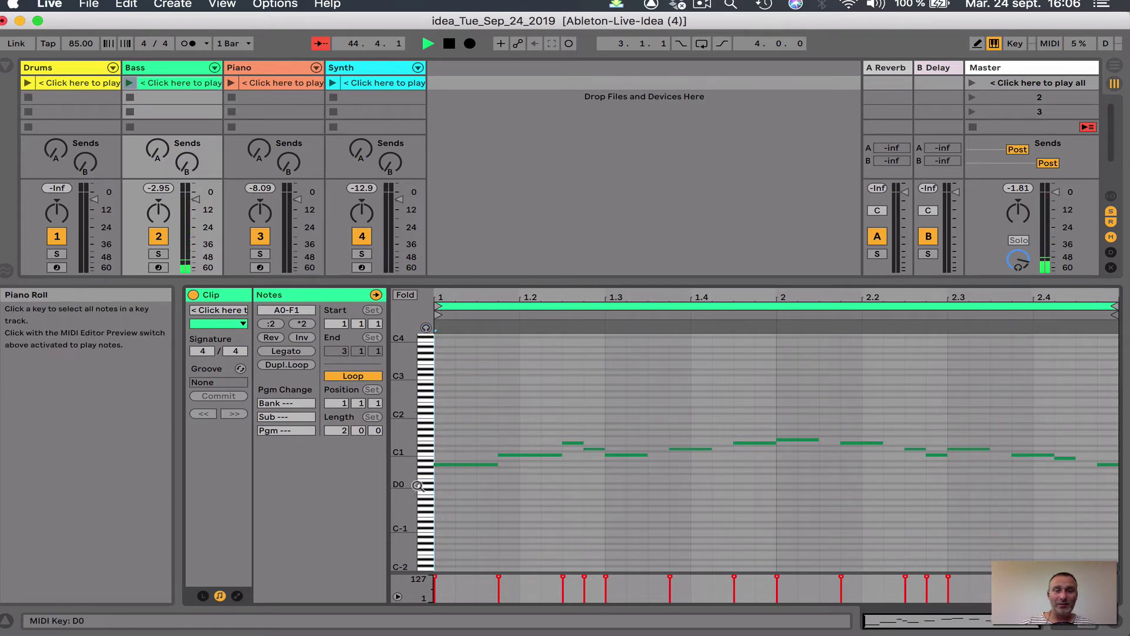
pyautogui.moveTo(407, 448); pyautogui.dragTo(400, 586)
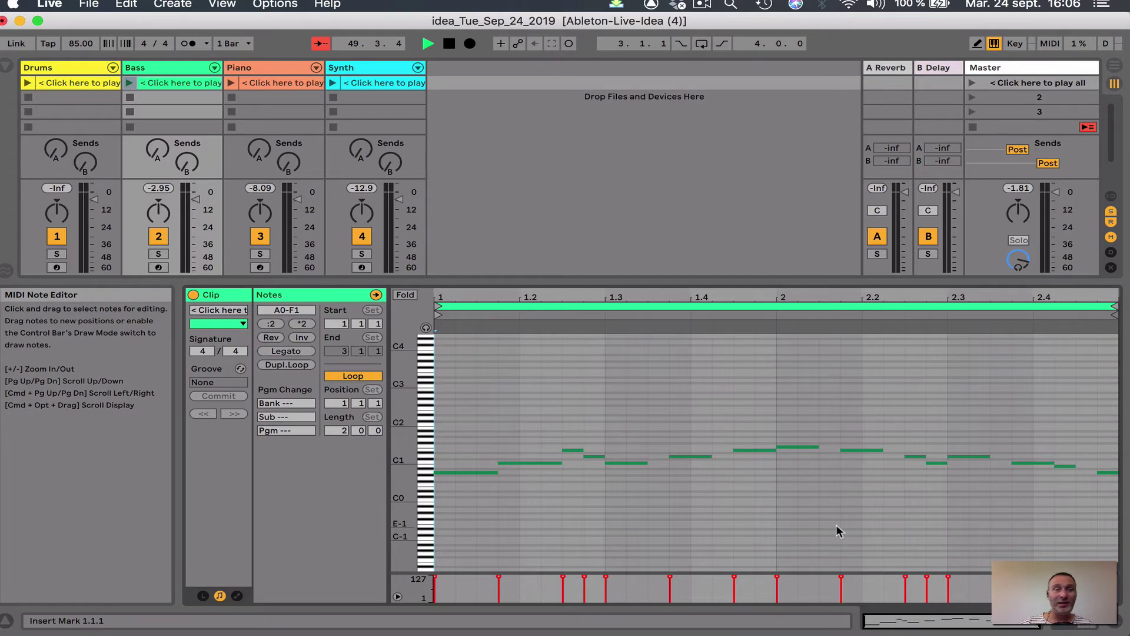
# Step: Open the Piano clip's notes and select the second chord, between 1.3 and 2
pyautogui.click(249, 68)
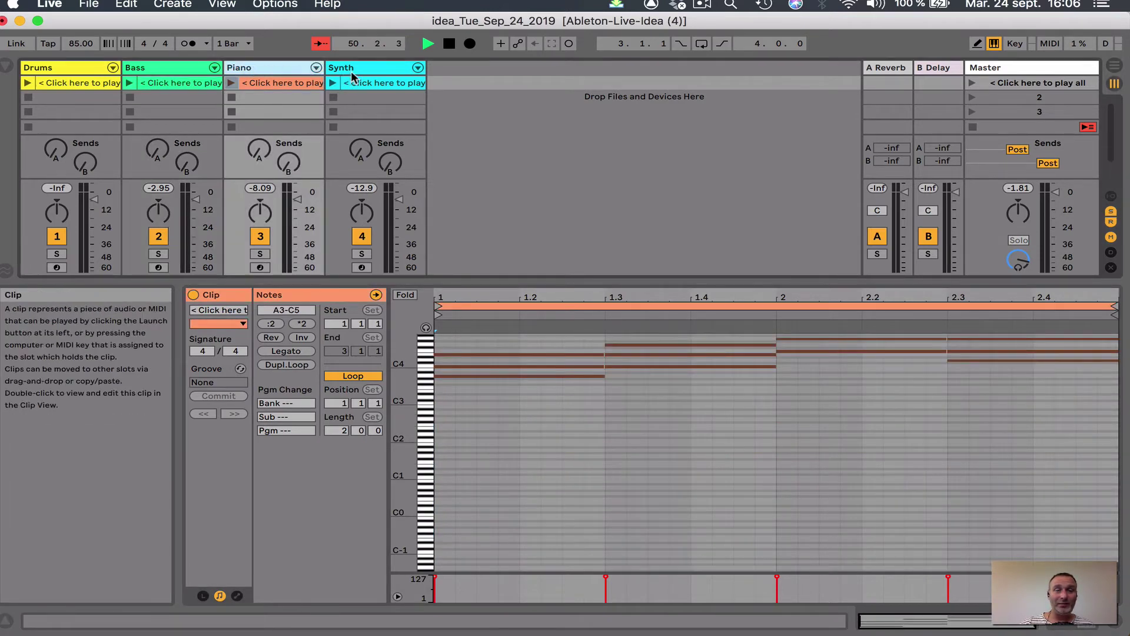
pyautogui.scroll(5, 581, 482)
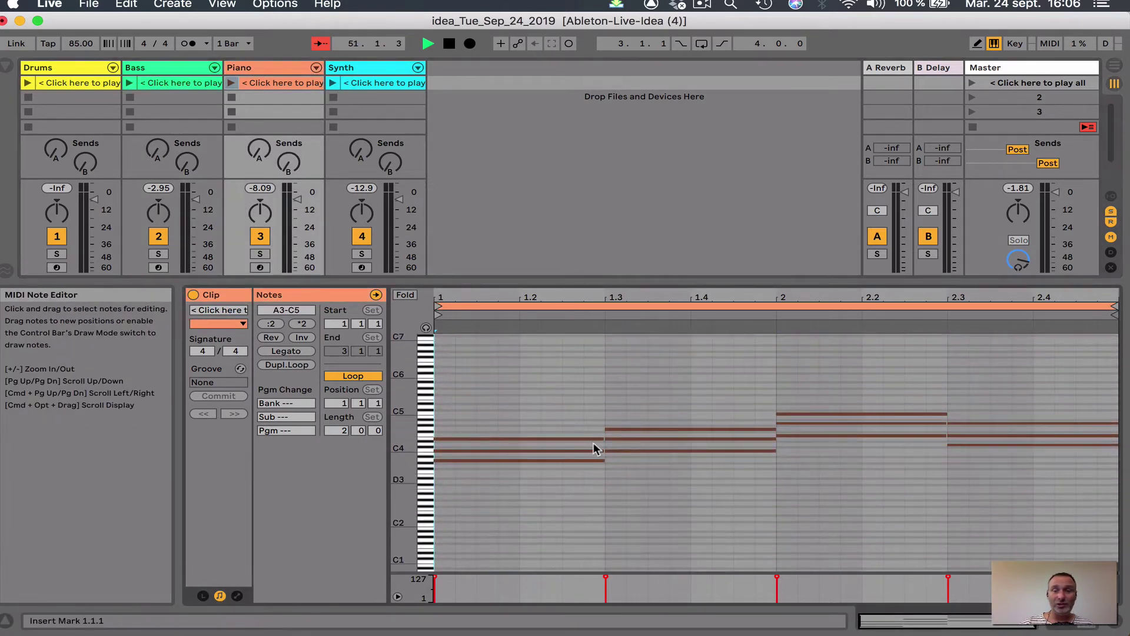
pyautogui.moveTo(639, 401); pyautogui.dragTo(674, 498)
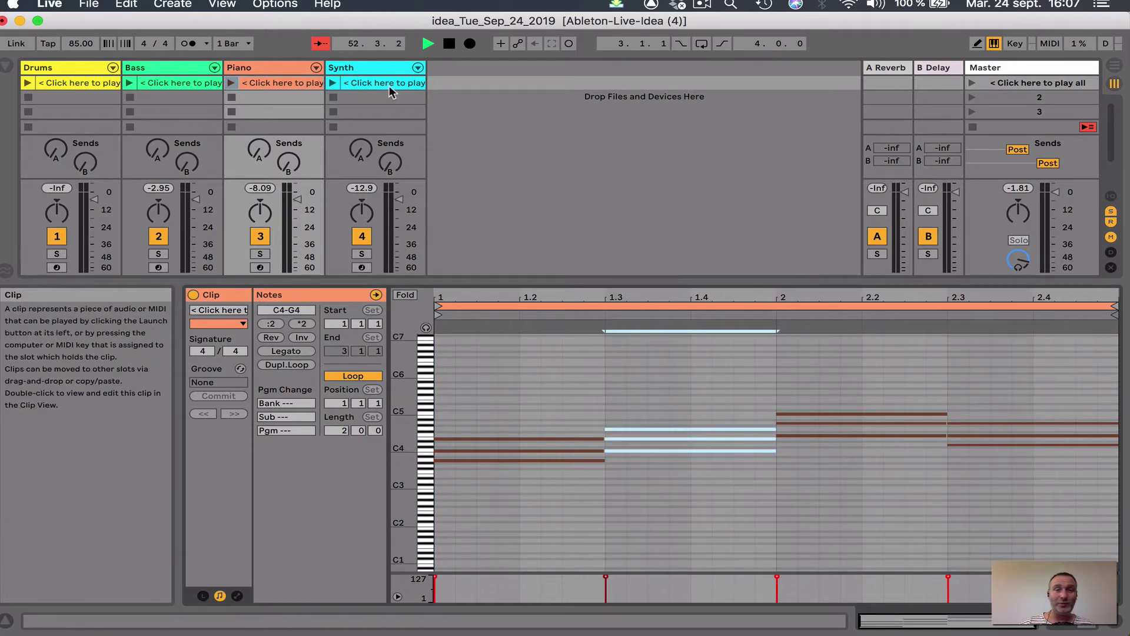
# Step: Reset the song position to 1.1.1, launch the first scene to hear all four clips together, and stop playback
pyautogui.click(449, 44)
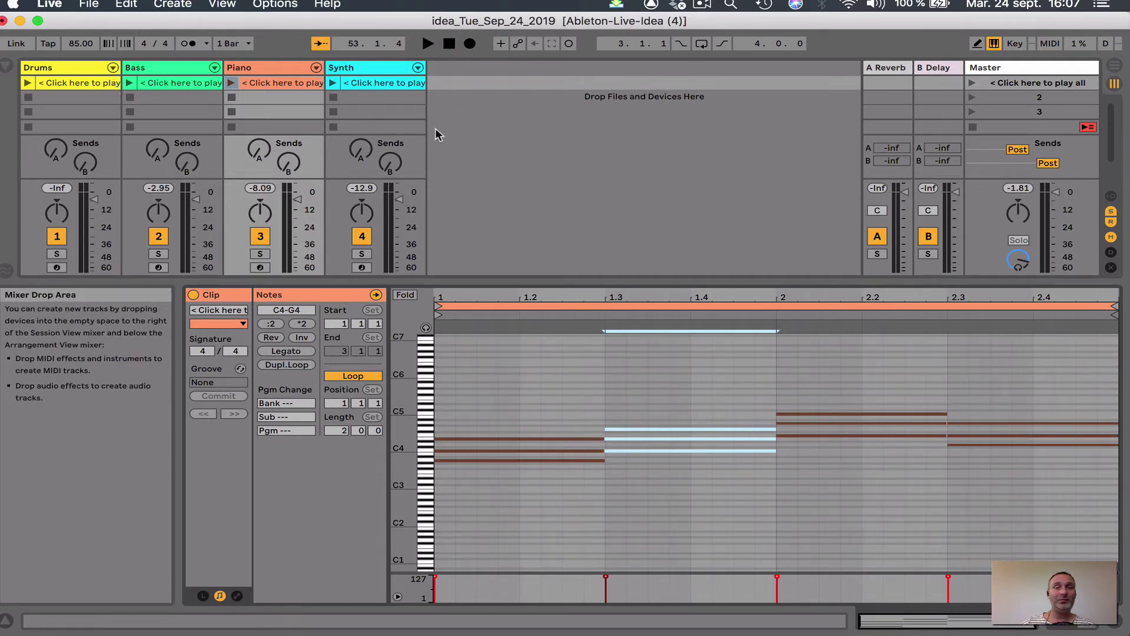
pyautogui.click(449, 44)
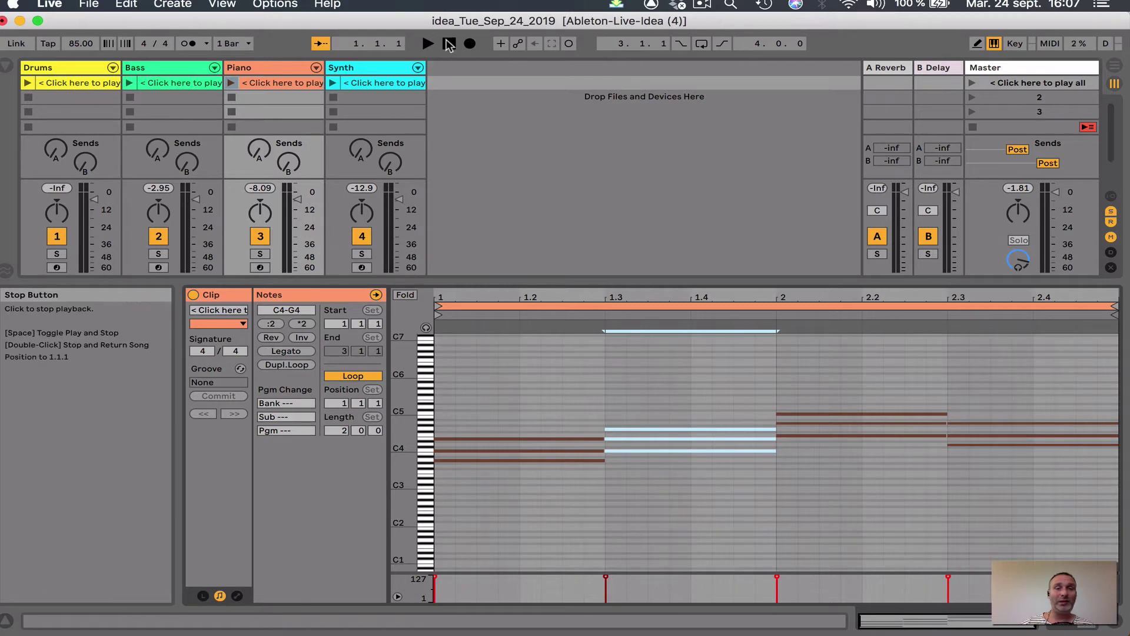
pyautogui.click(428, 45)
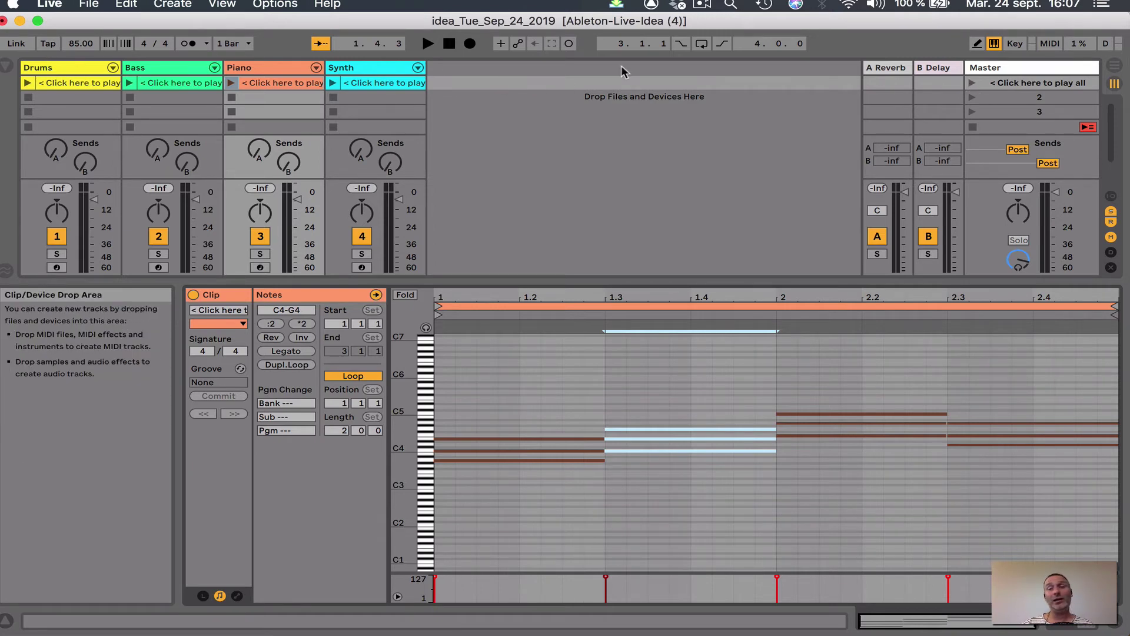
pyautogui.click(972, 82)
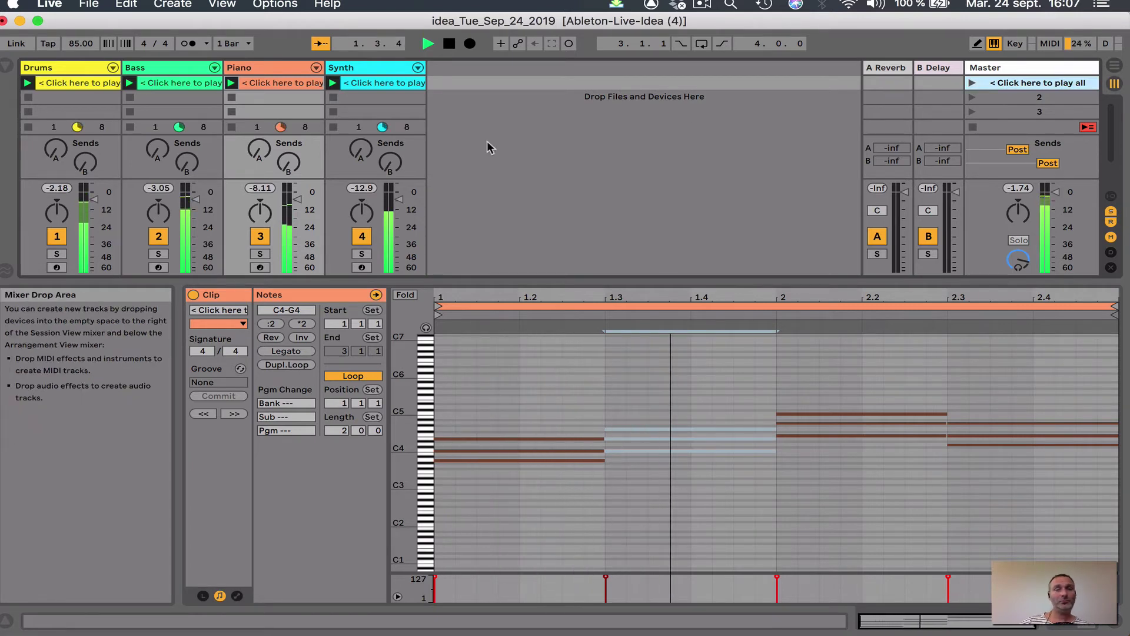
pyautogui.click(451, 45)
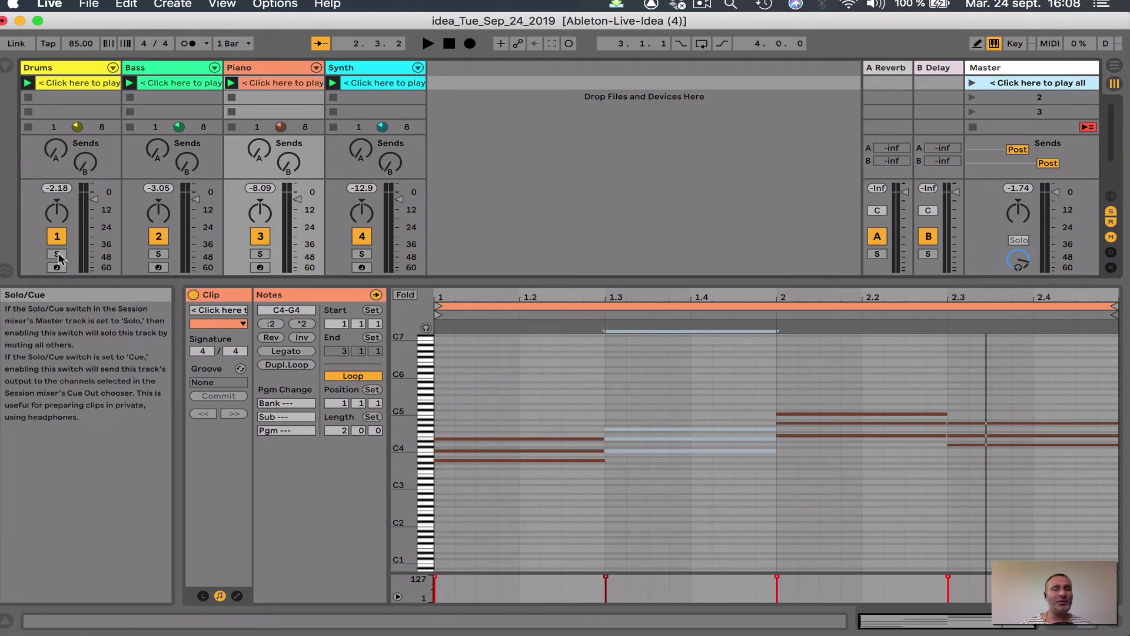
# Step: Show the browser and look through the kits in its Drums category
pyautogui.click(9, 72)
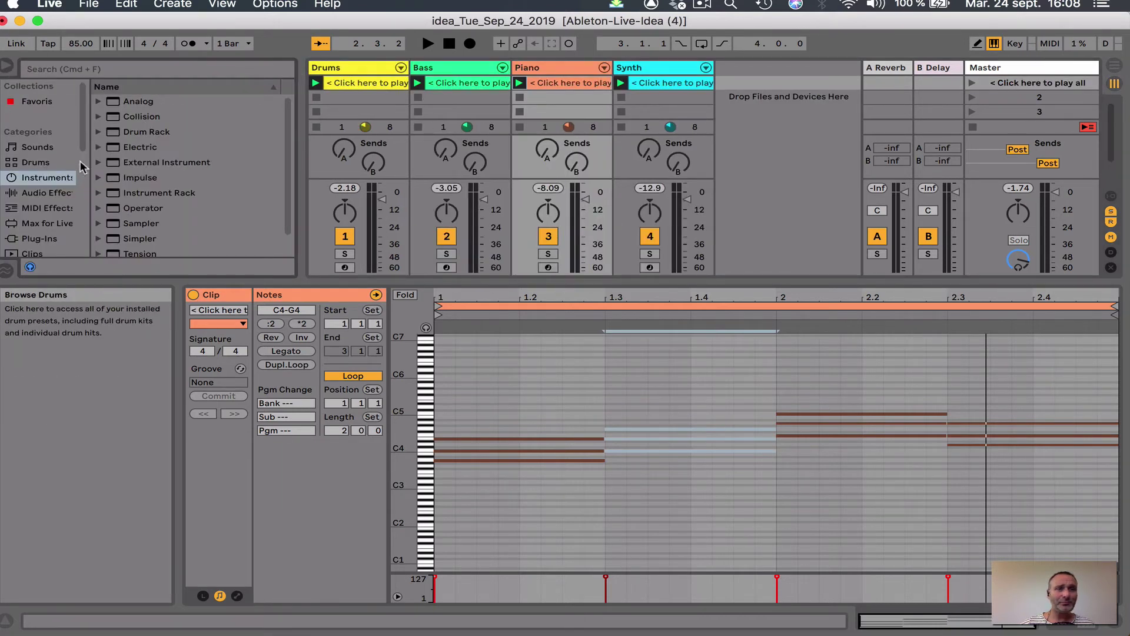
pyautogui.click(34, 163)
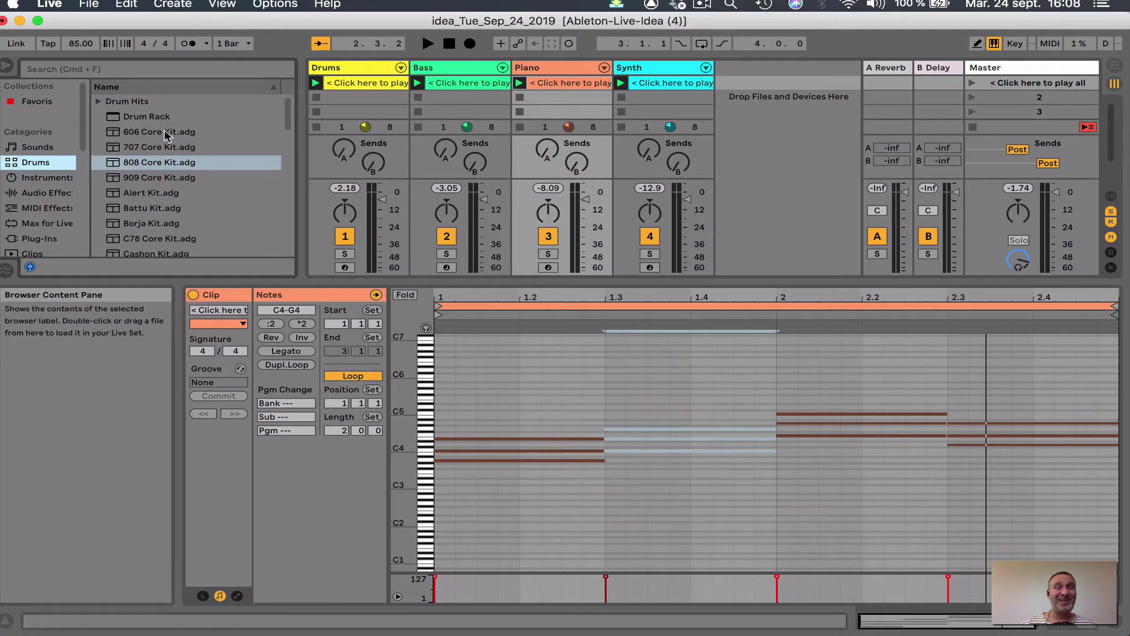
pyautogui.scroll(-15, 165, 129)
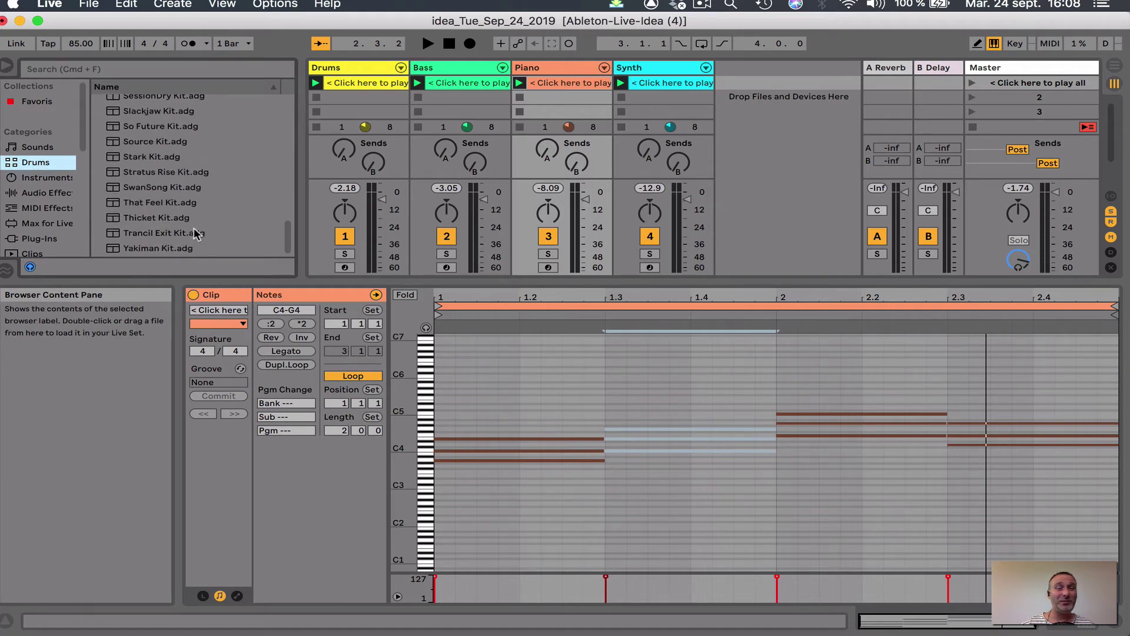
pyautogui.scroll(15, 194, 235)
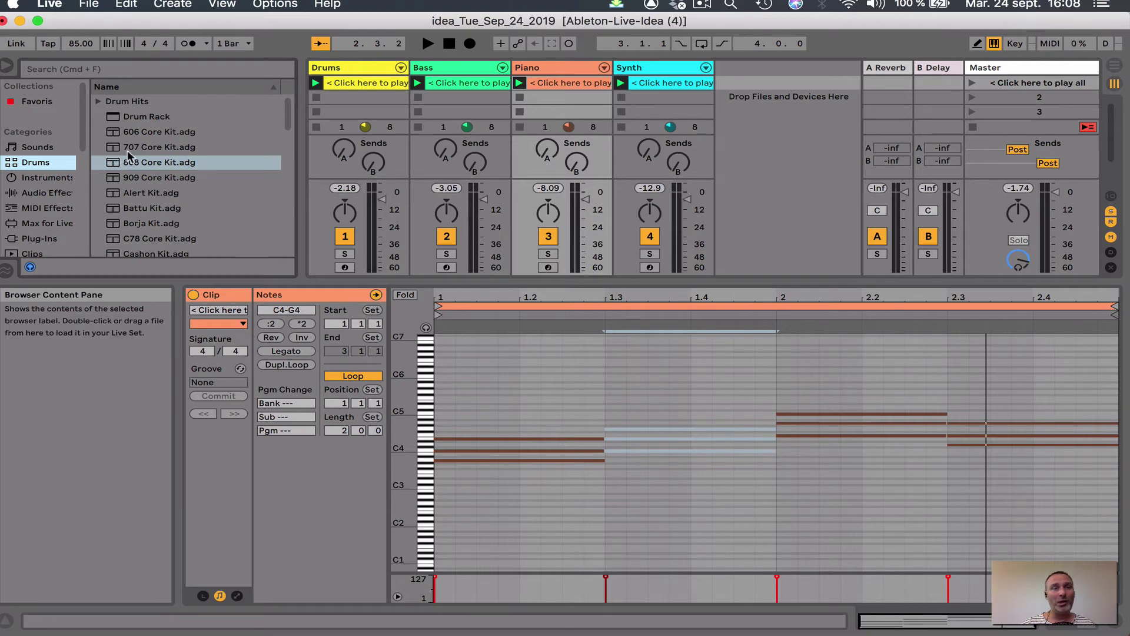
pyautogui.scroll(-3, 196, 221)
pyautogui.scroll(3, 196, 220)
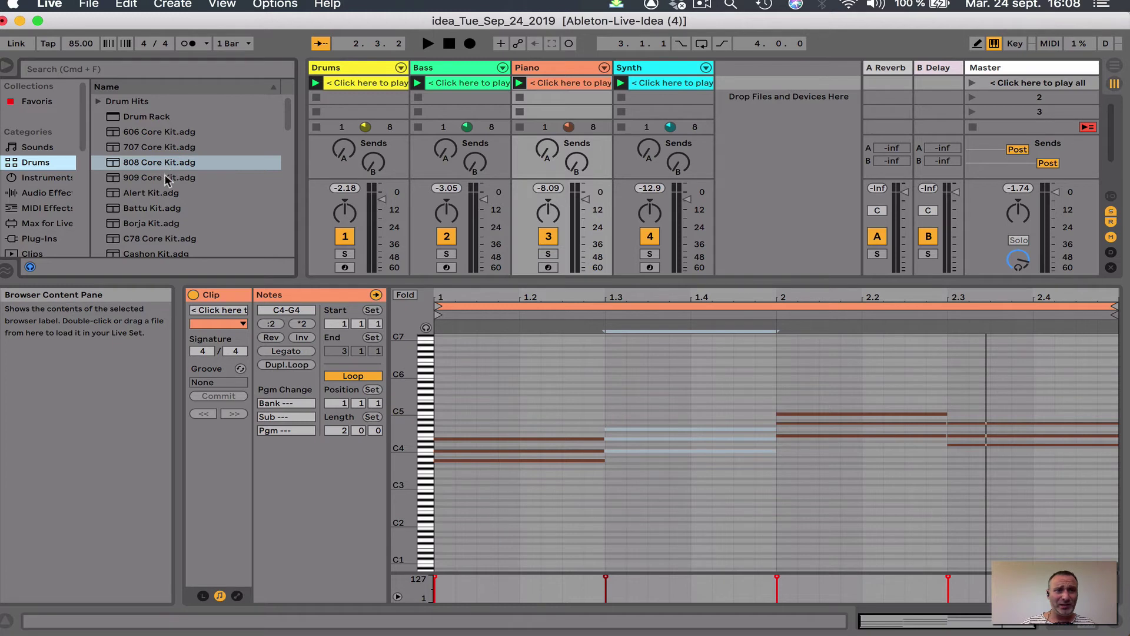
pyautogui.scroll(-2, 190, 186)
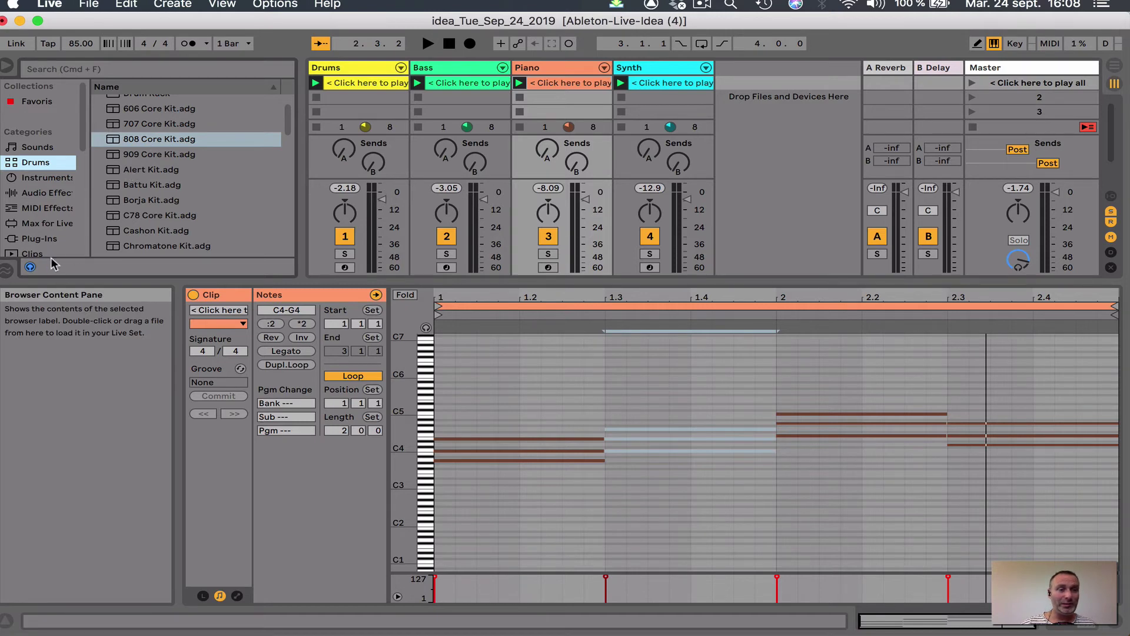
# Step: Preview drum kits including Alert Kit.adg, and load Battu Kit.adg onto the Drums track
pyautogui.click(139, 157)
pyautogui.click(133, 167)
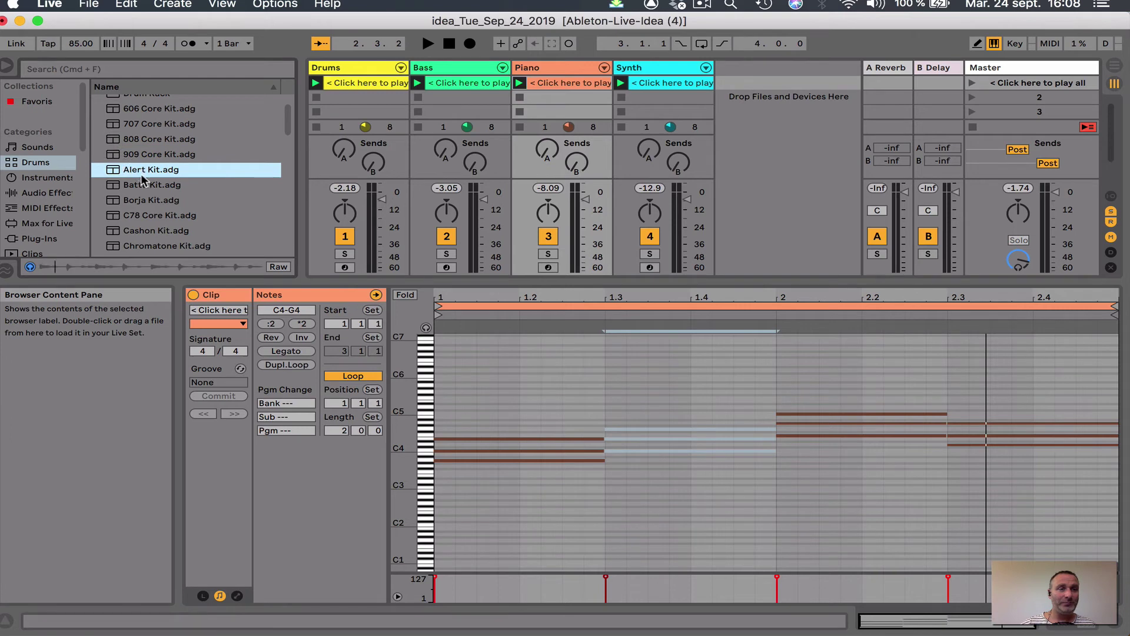
pyautogui.click(140, 184)
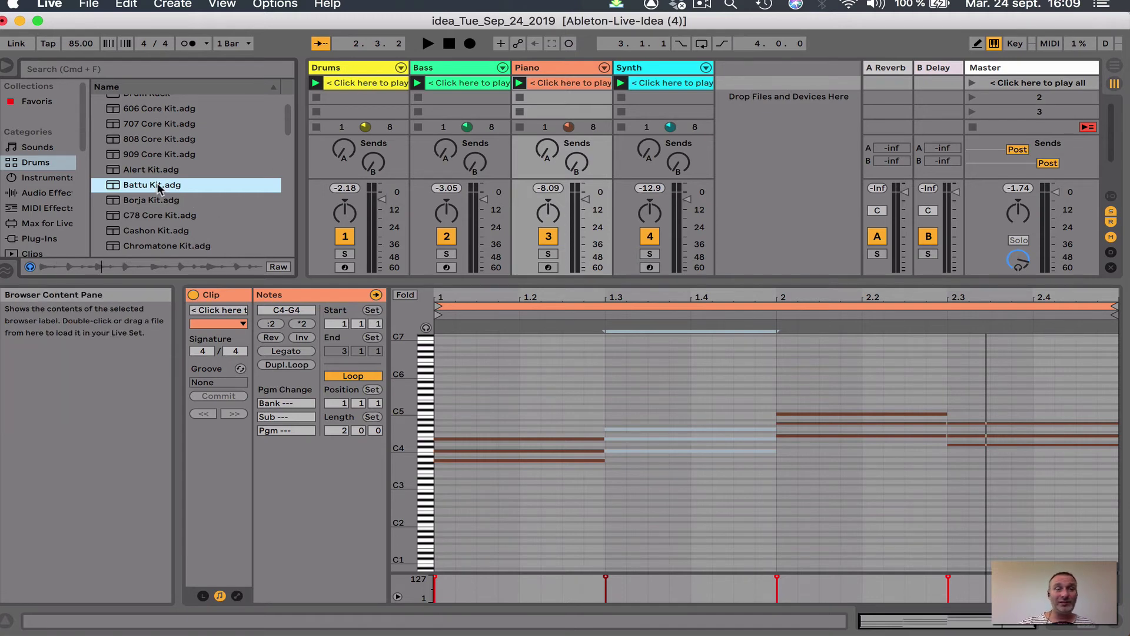
pyautogui.moveTo(157, 184); pyautogui.dragTo(325, 93)
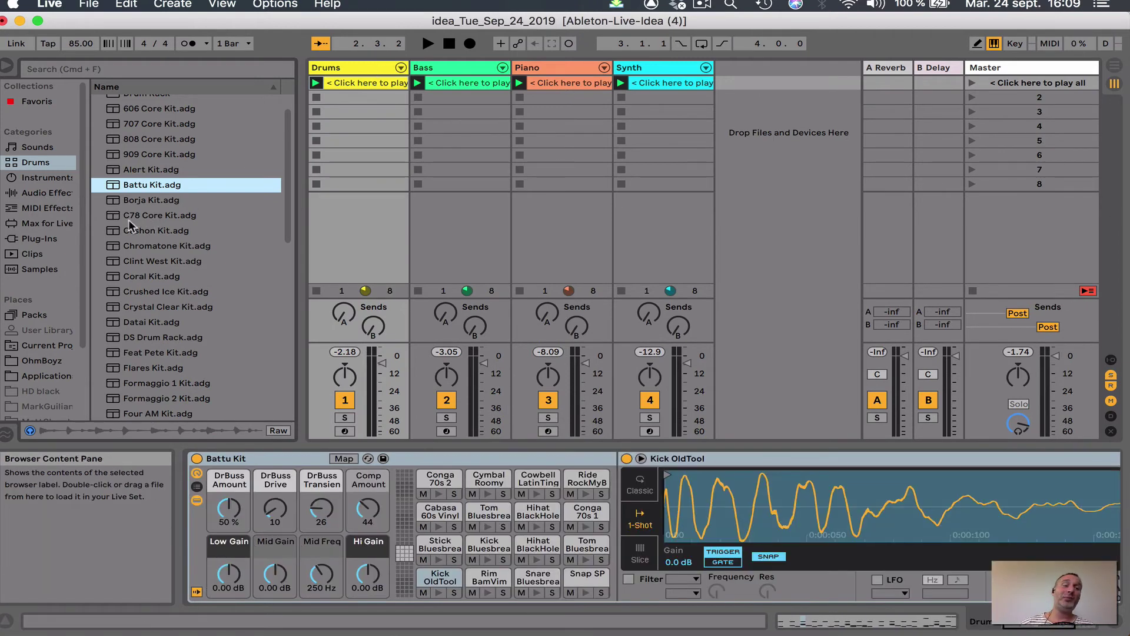
# Step: Try loading Battu Kit.adg onto the Bass track, and undo the instrument replacement
pyautogui.click(471, 72)
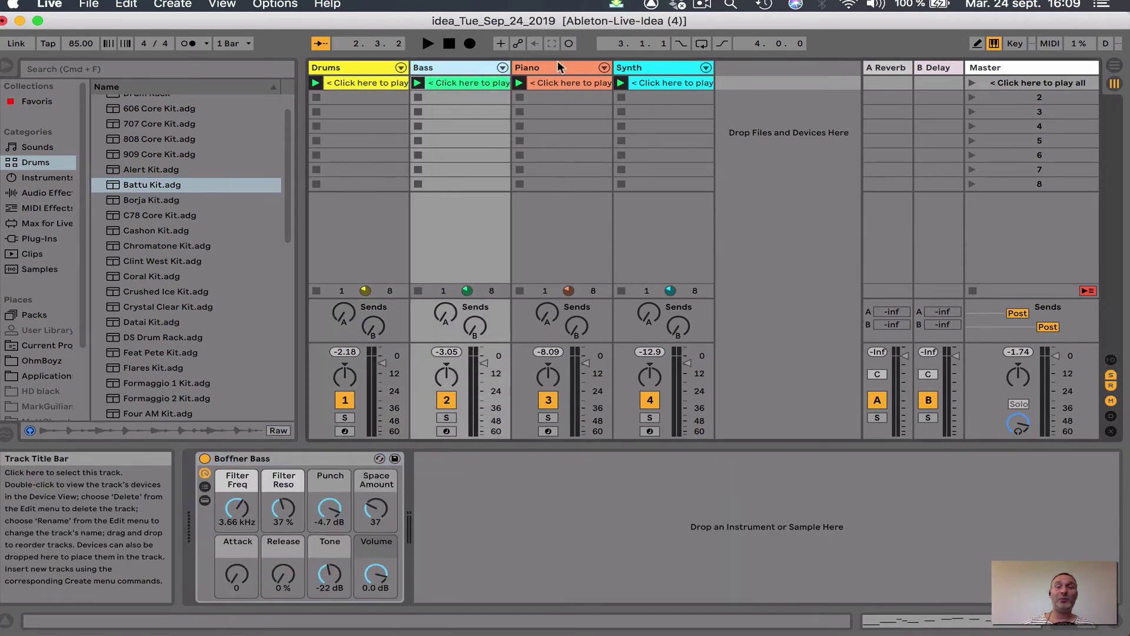
pyautogui.click(577, 68)
pyautogui.click(455, 68)
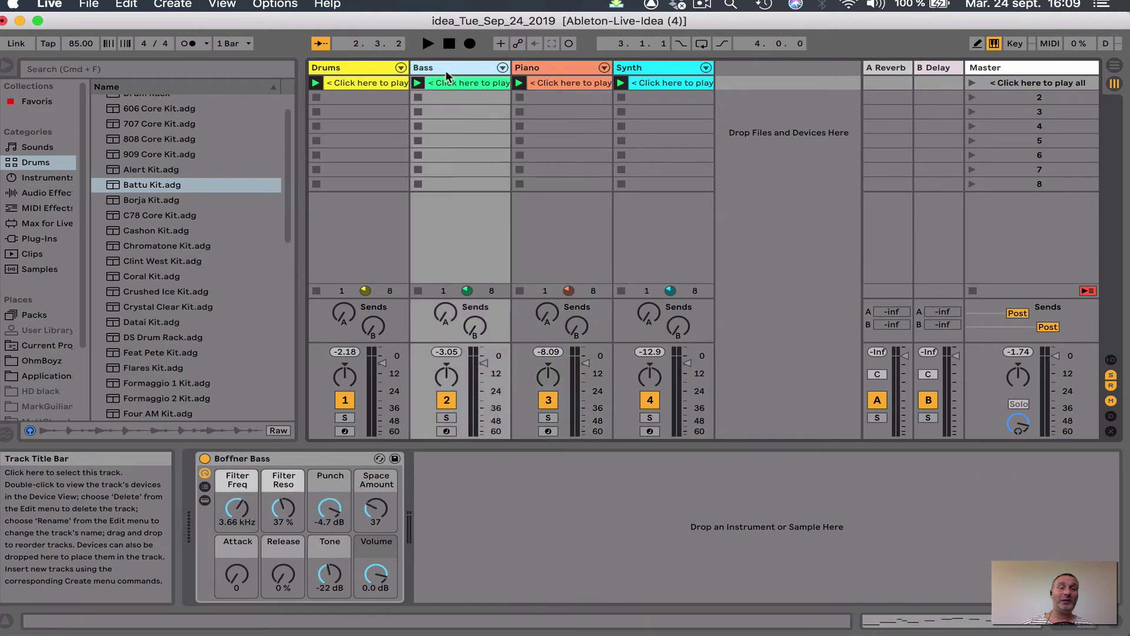
pyautogui.click(153, 188)
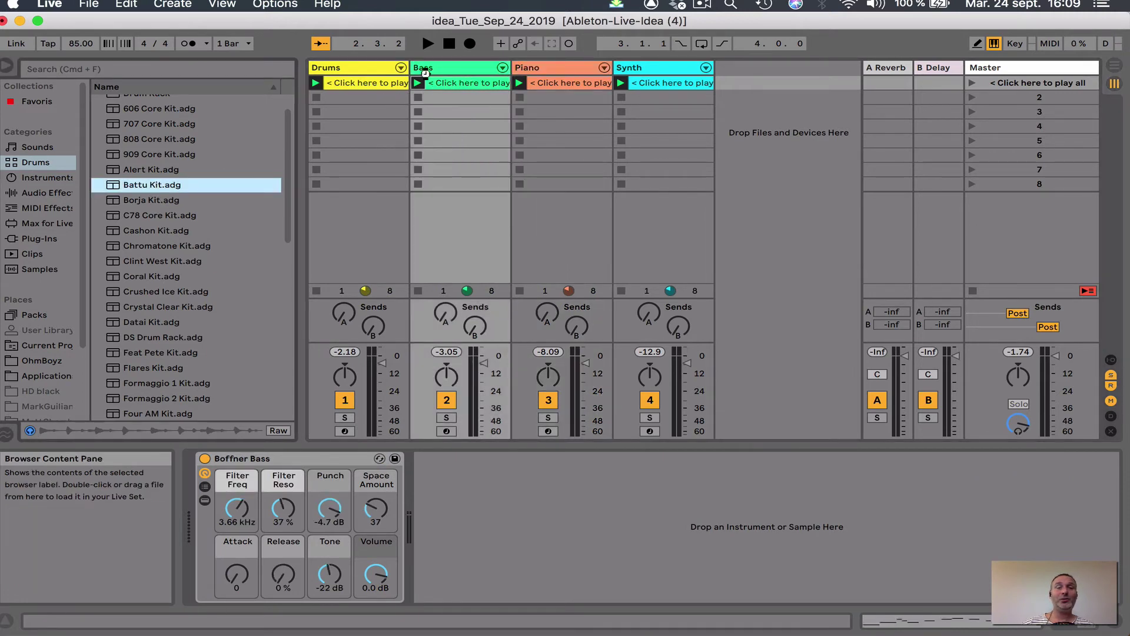
pyautogui.moveTo(425, 70); pyautogui.dragTo(425, 69)
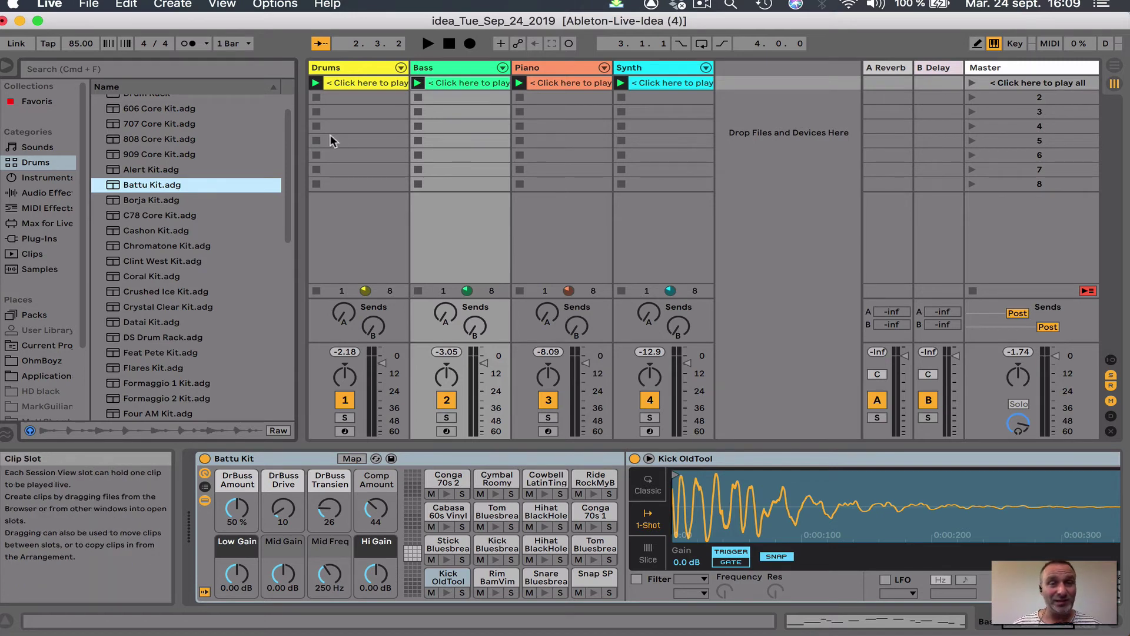
pyautogui.press('super+z')
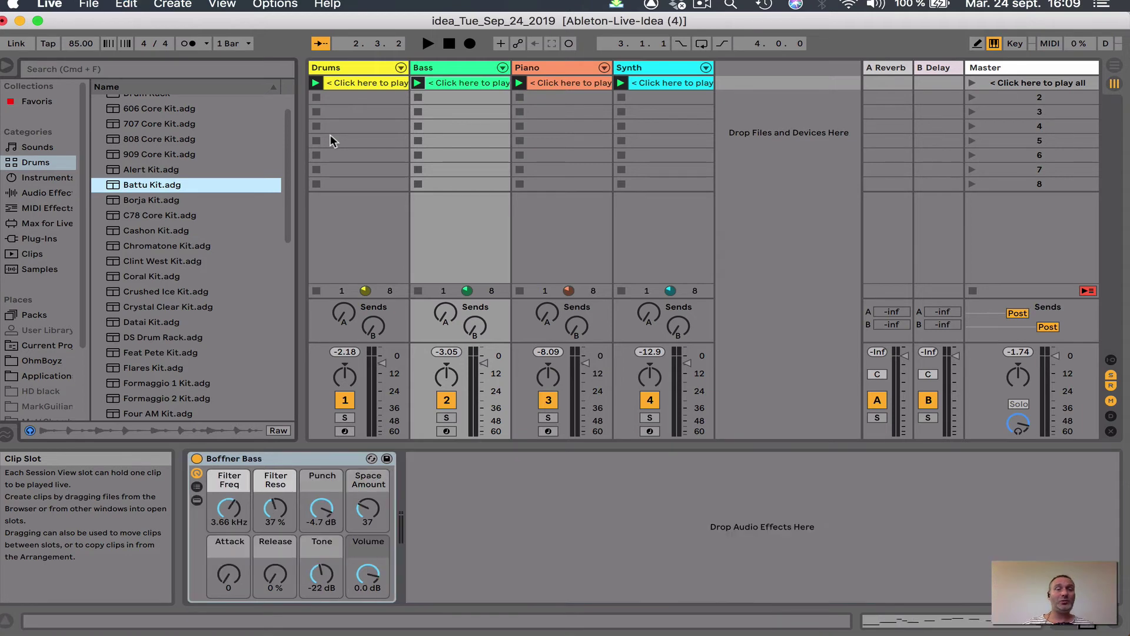
# Step: Solo the Drums track, play it, and open the Drums clip's notes for editing
pyautogui.click(345, 419)
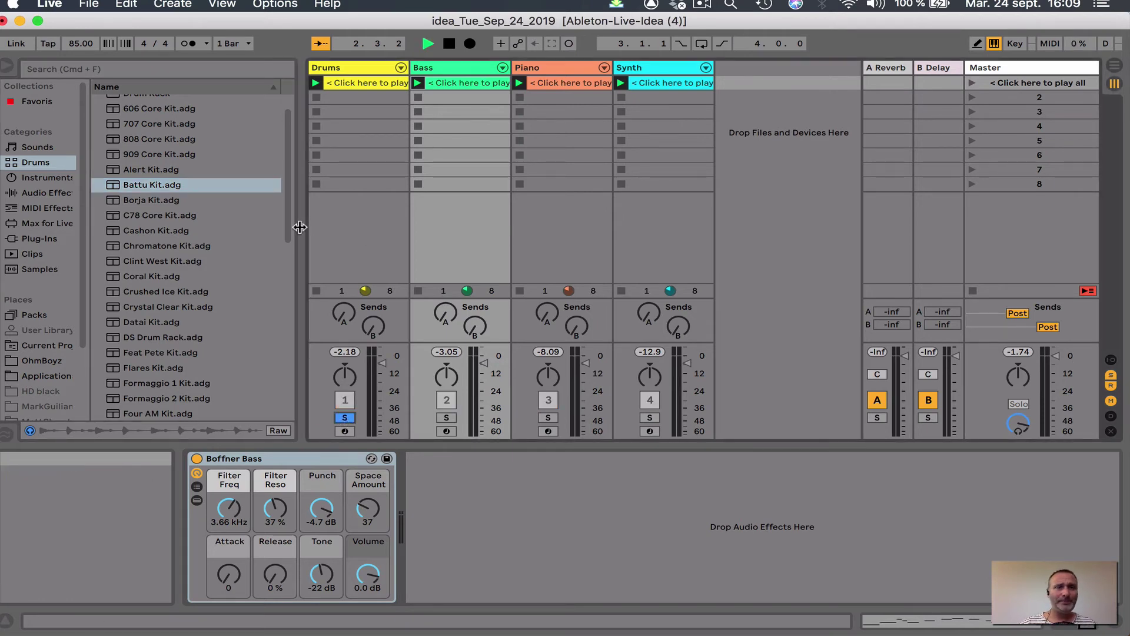
pyautogui.press('space')
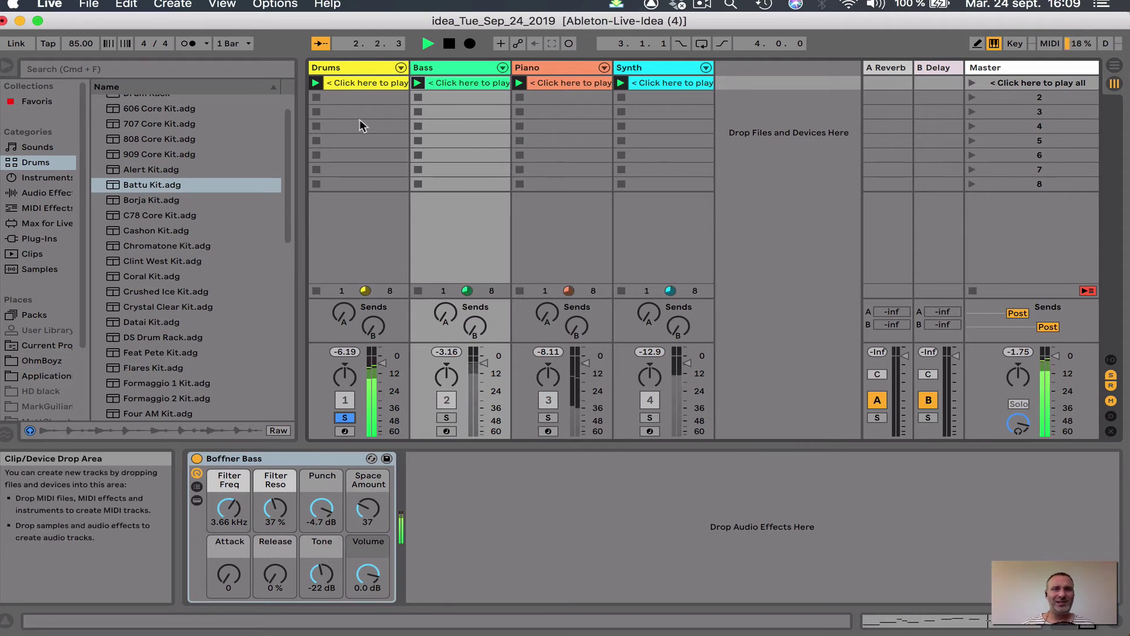
pyautogui.doubleClick(356, 83)
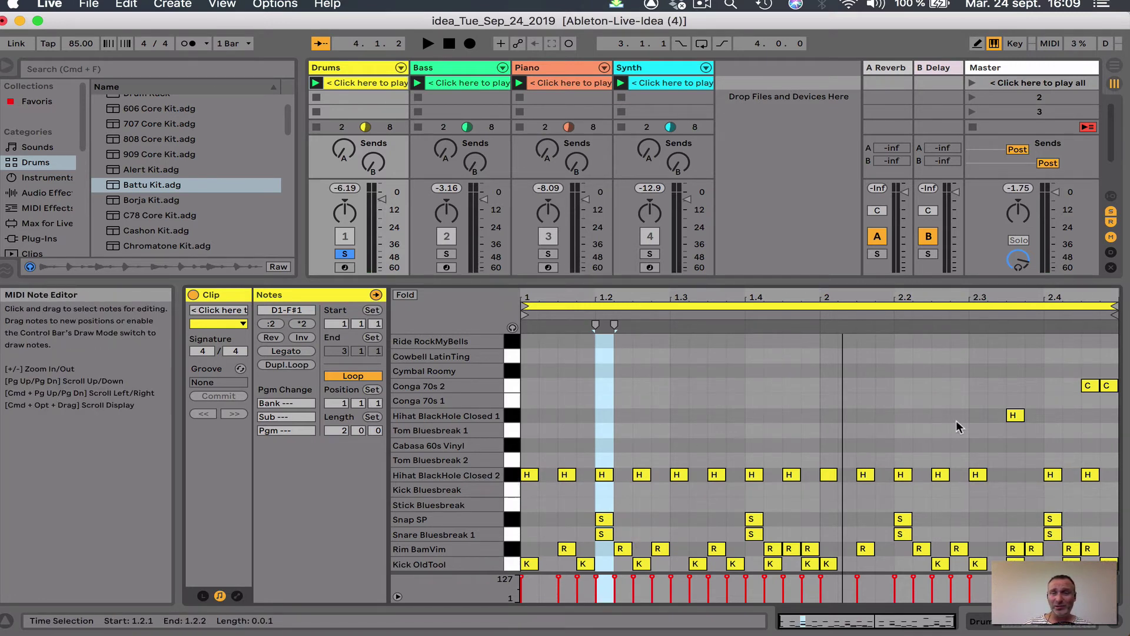
# Step: While the drums play, set the velocity of all Hihat BlackHole Closed 2 notes to 50 and all Rim BamVim notes to 76
pyautogui.click(513, 478)
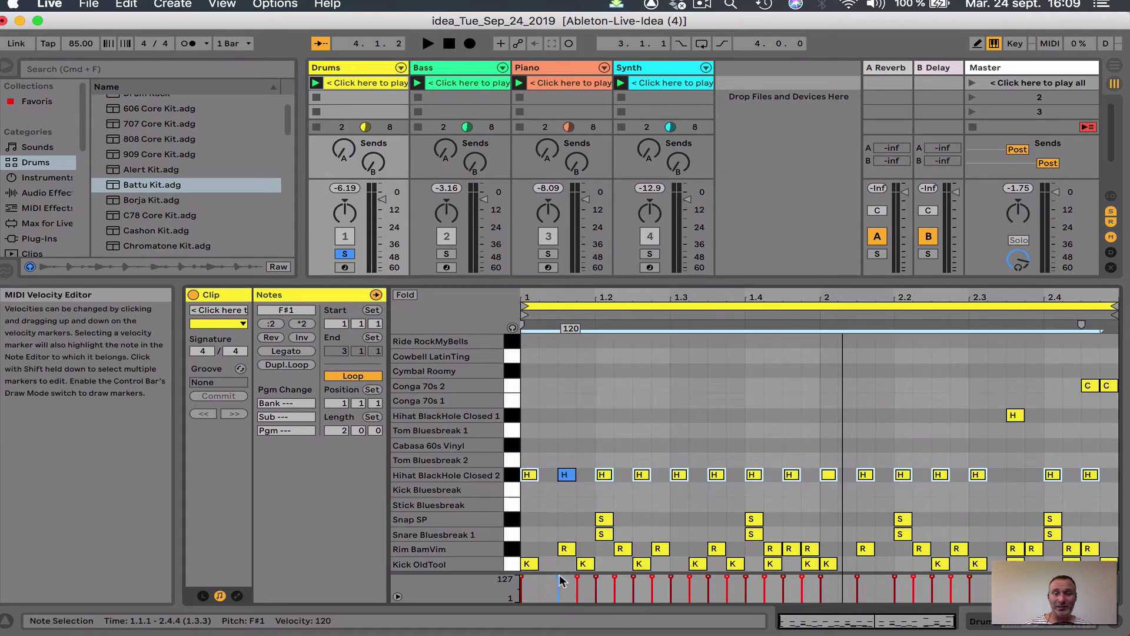
pyautogui.moveTo(596, 580)
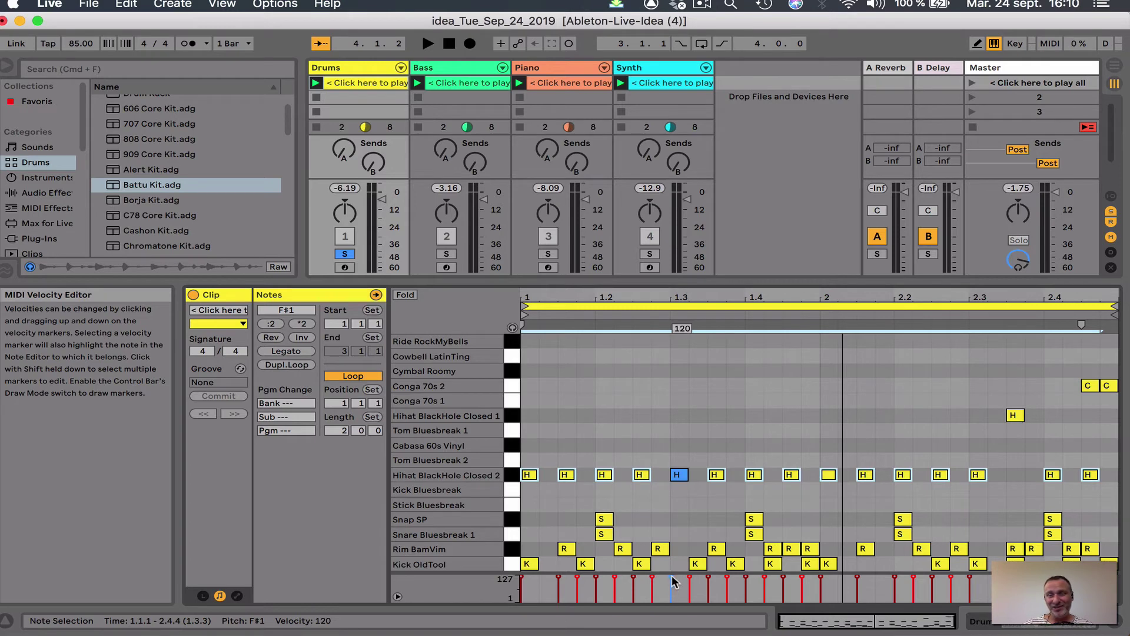
pyautogui.moveTo(670, 580)
pyautogui.mouseDown()
pyautogui.moveTo(671, 602)
pyautogui.moveTo(671, 576)
pyautogui.mouseUp()
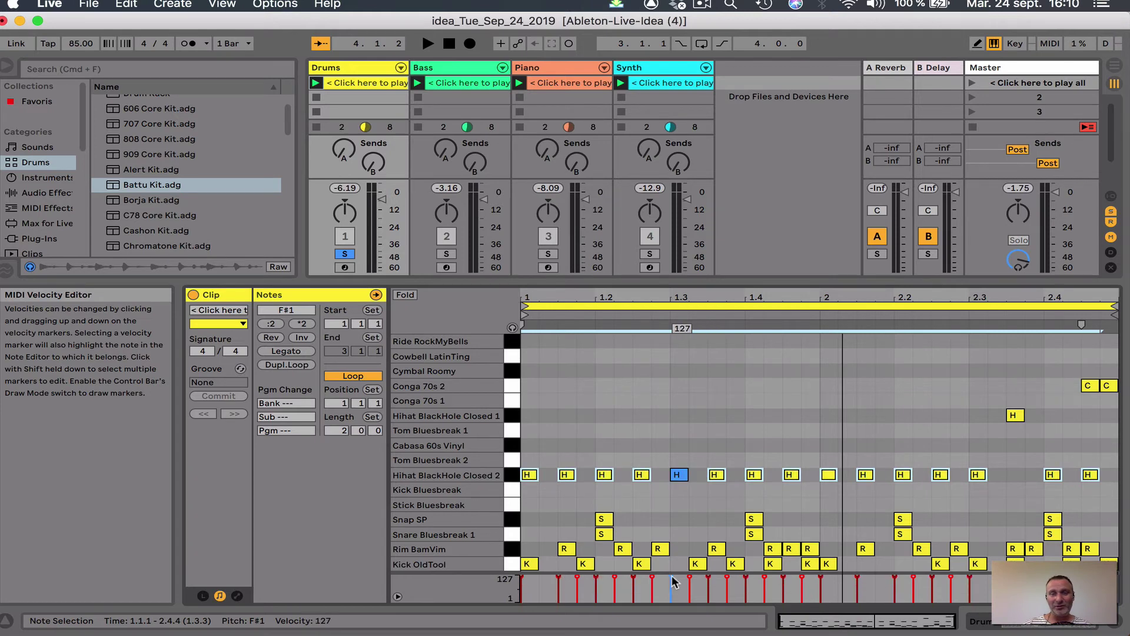
pyautogui.press('space')
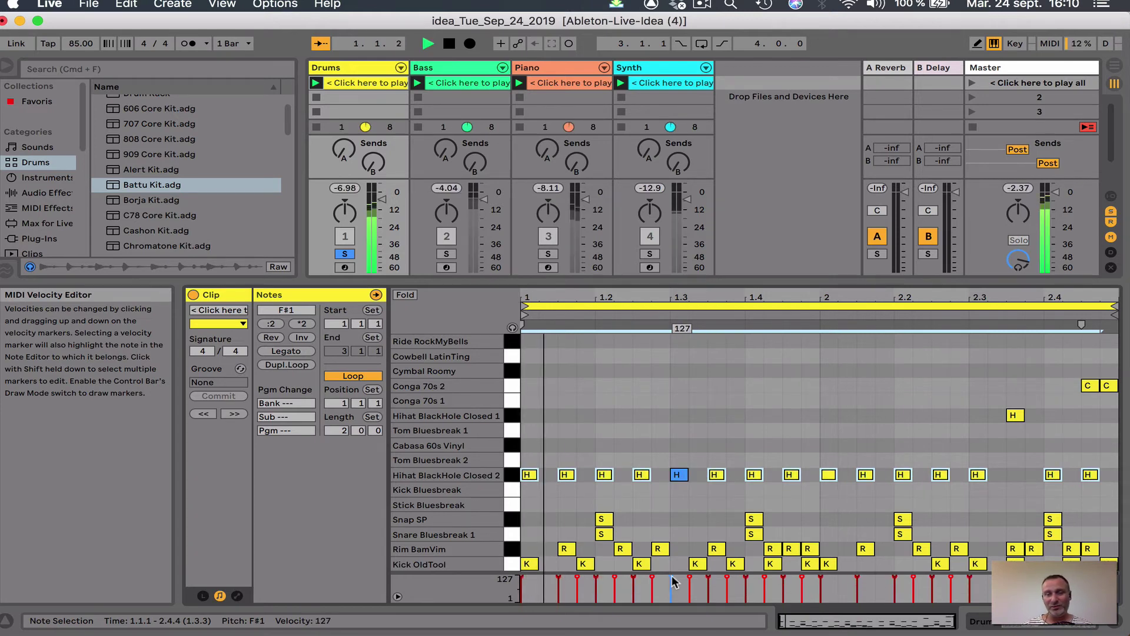
pyautogui.click(634, 580)
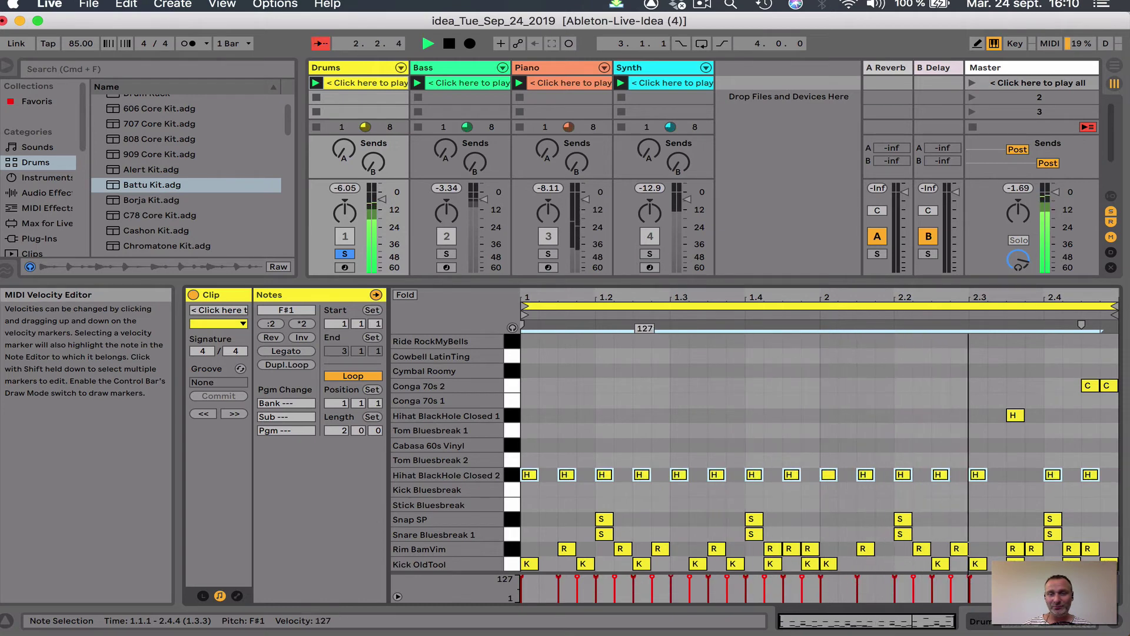
pyautogui.moveTo(634, 577); pyautogui.dragTo(634, 592)
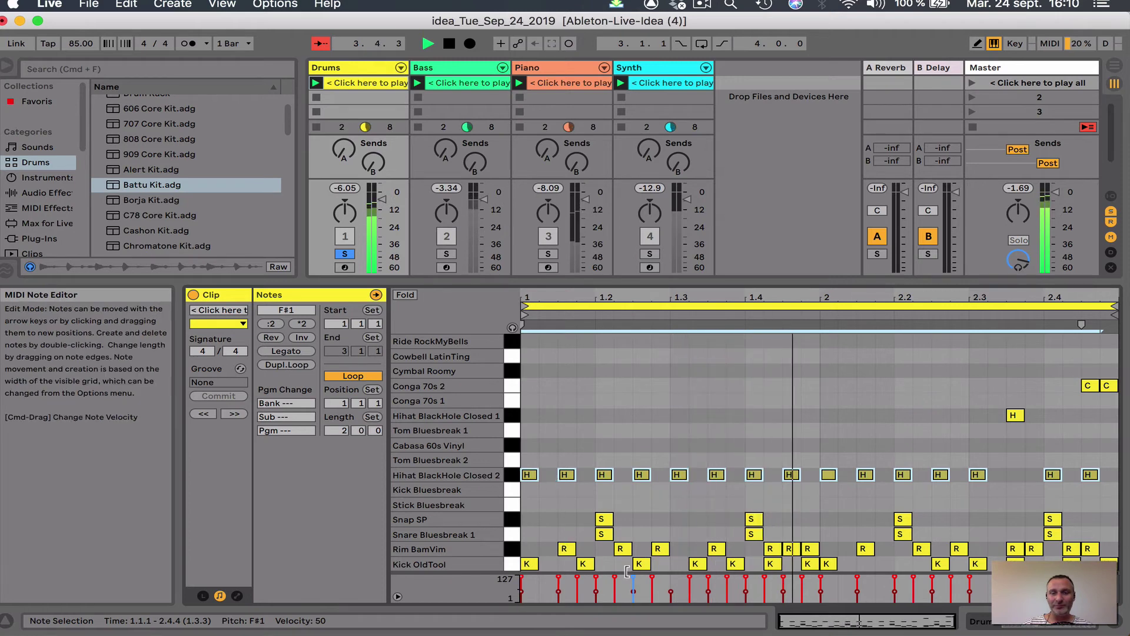
pyautogui.click(512, 551)
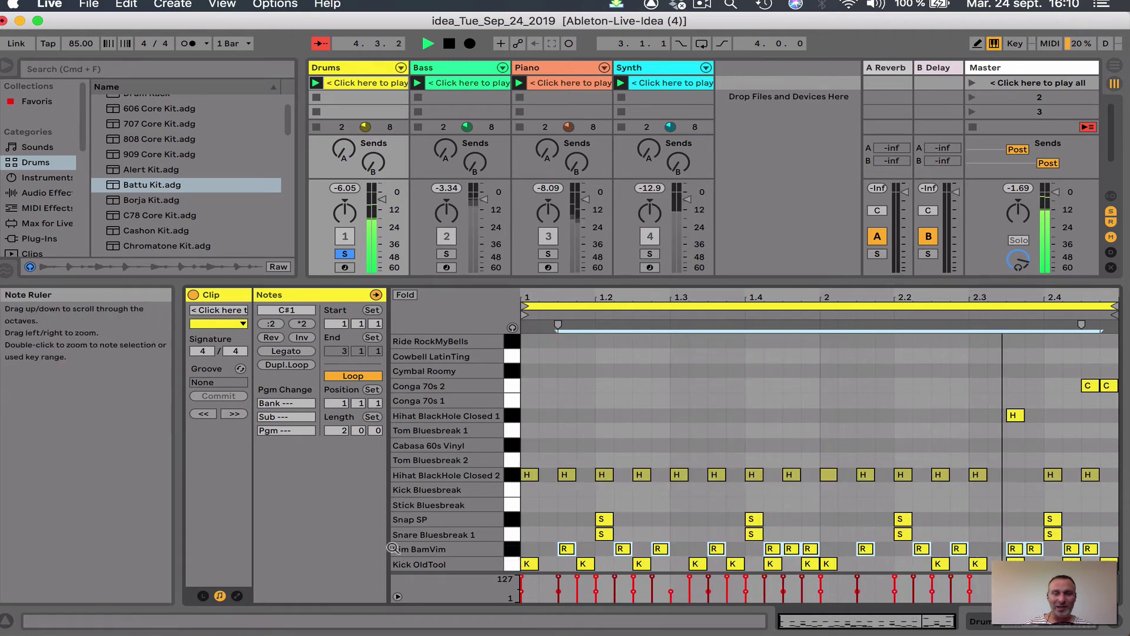
pyautogui.moveTo(654, 579); pyautogui.dragTo(617, 582)
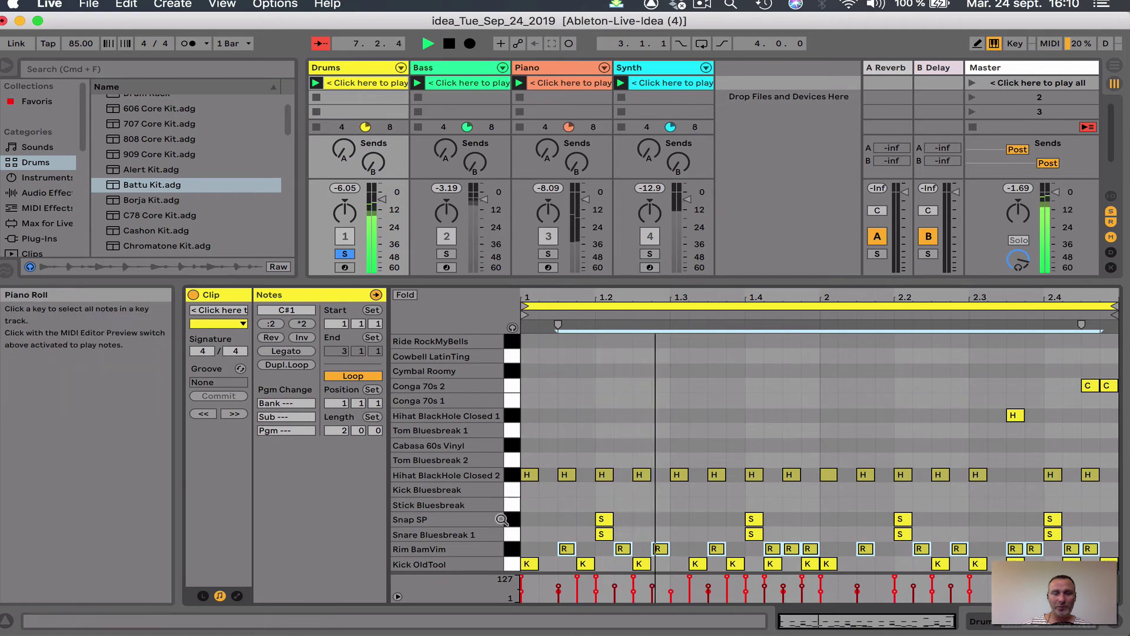
# Step: Set the velocity of all Snap SP notes to 127 and all Snare Bluesbreak 1 notes to 114
pyautogui.click(512, 519)
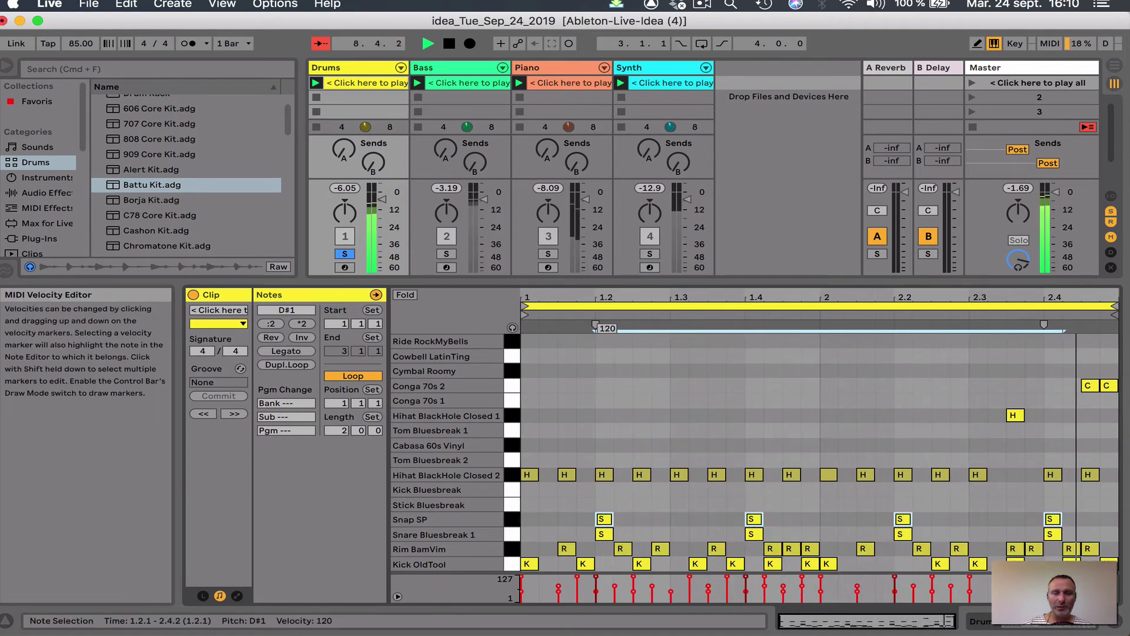
pyautogui.moveTo(596, 580)
pyautogui.mouseDown()
pyautogui.moveTo(596, 601)
pyautogui.moveTo(595, 576)
pyautogui.mouseUp()
pyautogui.click(515, 535)
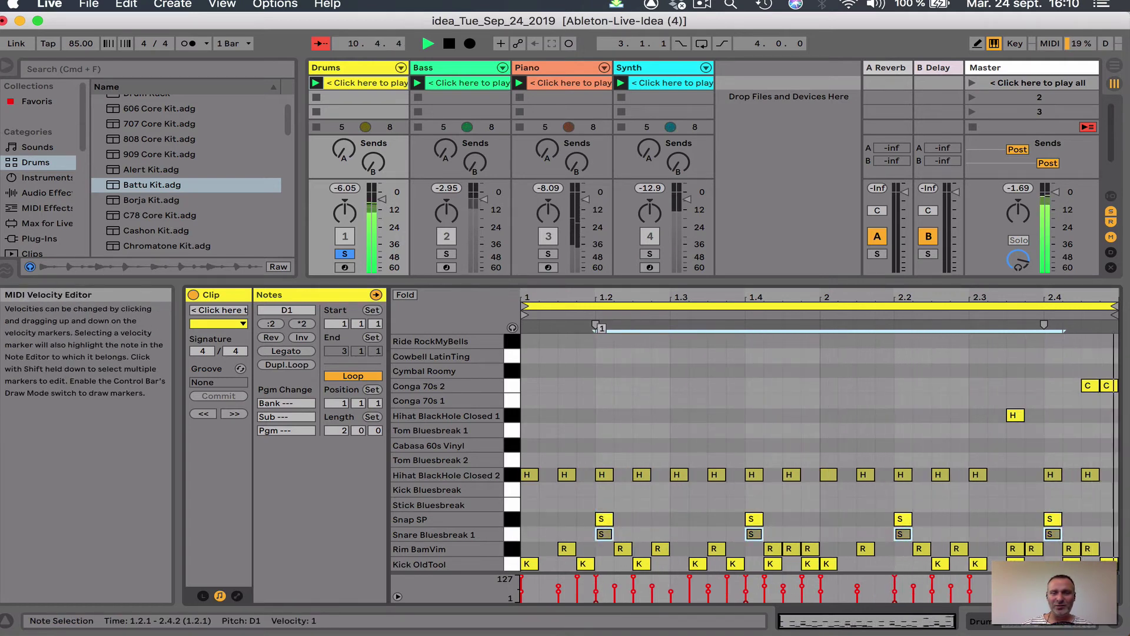
pyautogui.moveTo(596, 578)
pyautogui.mouseDown()
pyautogui.moveTo(596, 597)
pyautogui.moveTo(596, 581)
pyautogui.mouseUp()
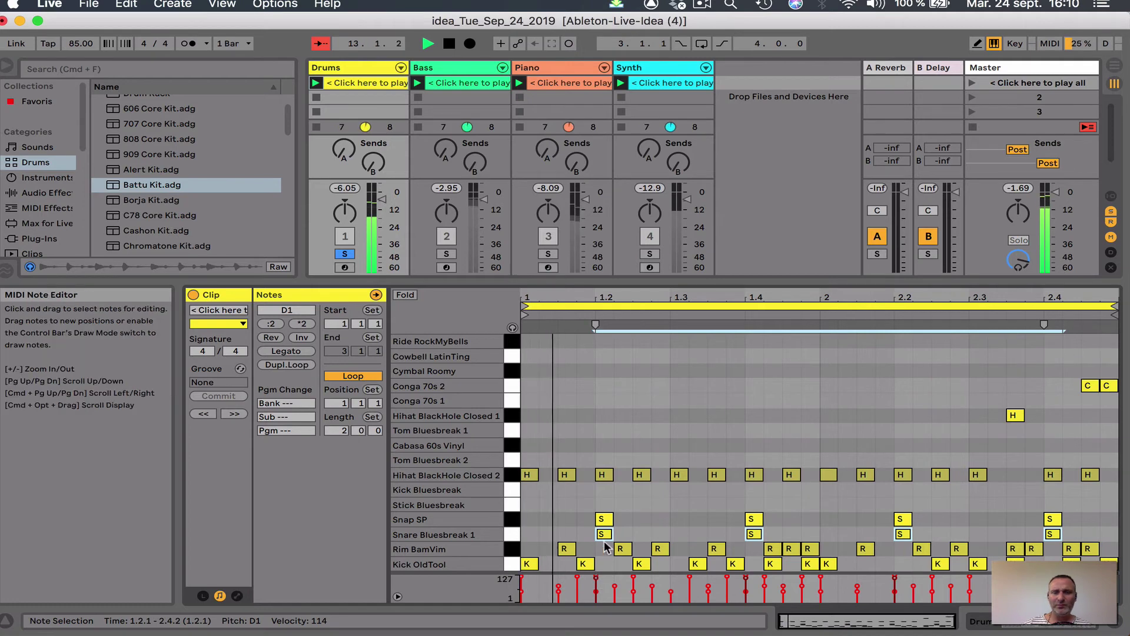
# Step: Move the Snap SP note at 1.4 to just before 1.3.4, and the one at 2.4 to 2.3.4
pyautogui.moveTo(753, 522); pyautogui.dragTo(735, 522)
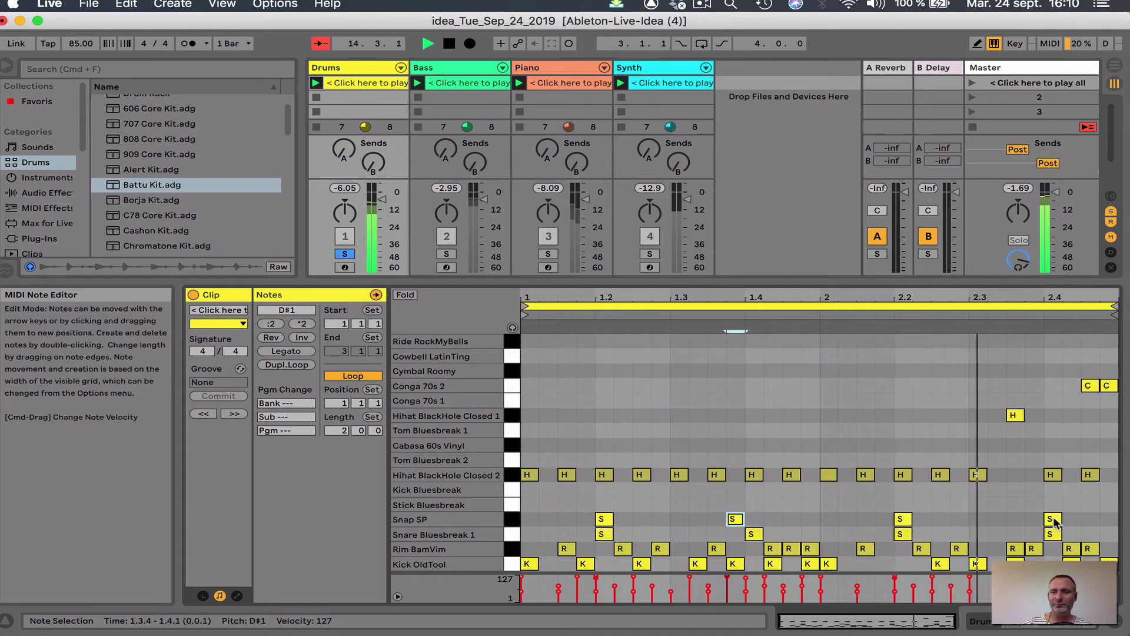
pyautogui.moveTo(1055, 519); pyautogui.dragTo(1031, 521)
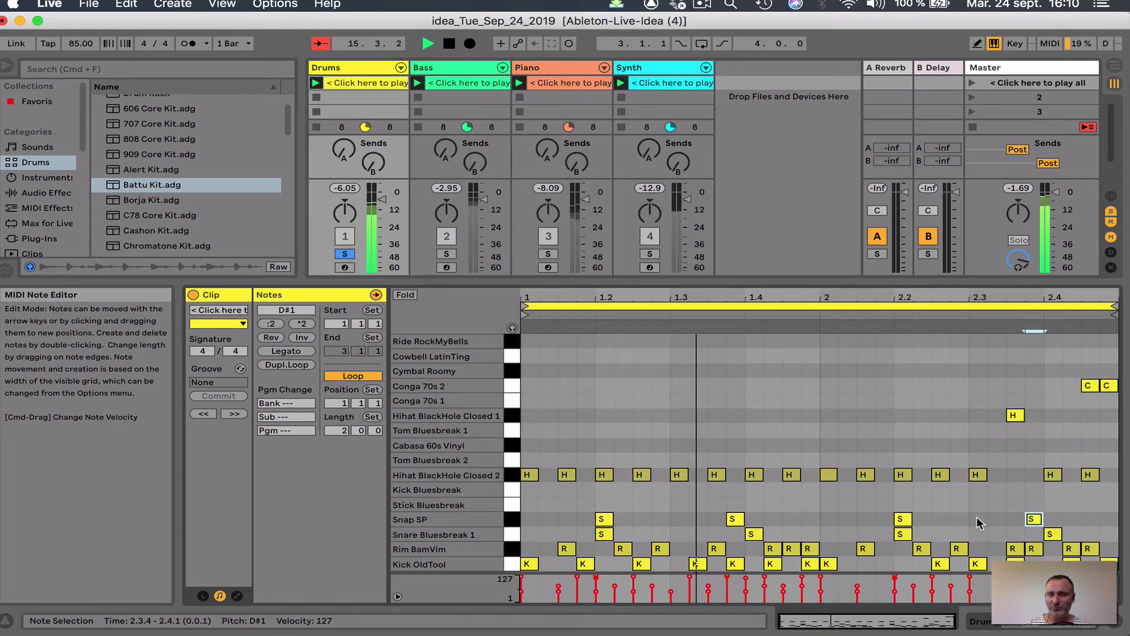
pyautogui.click(736, 522)
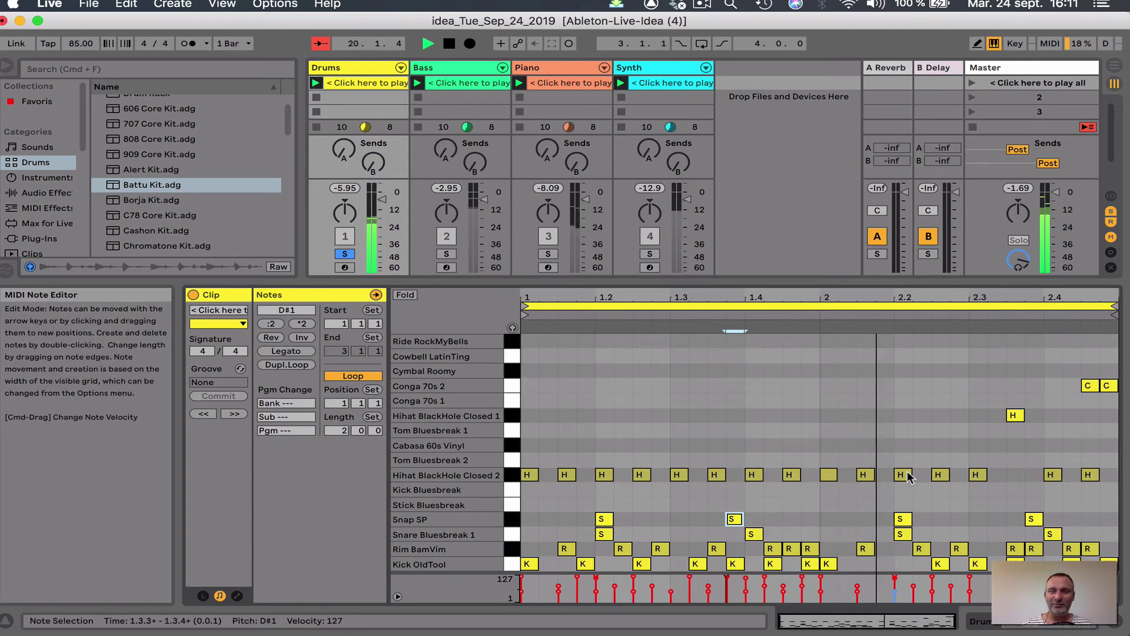
# Step: Lower the velocity of all Rim BamVim notes further, and set the Conga 70s 2 notes' velocity to 79
pyautogui.click(512, 552)
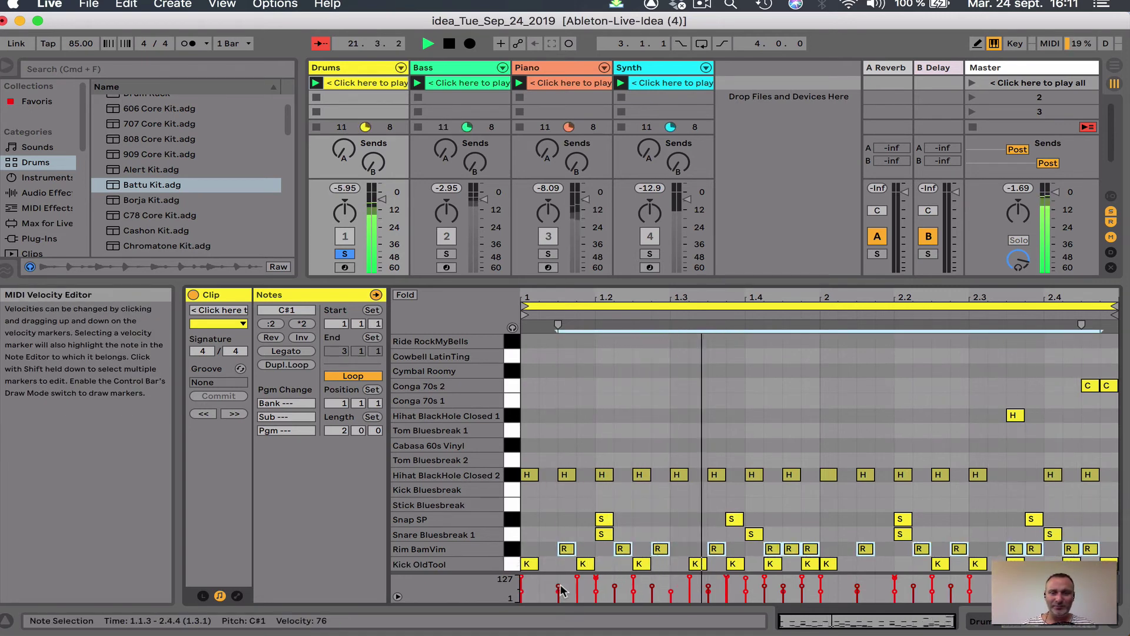
pyautogui.moveTo(558, 586); pyautogui.dragTo(558, 595)
pyautogui.click(512, 383)
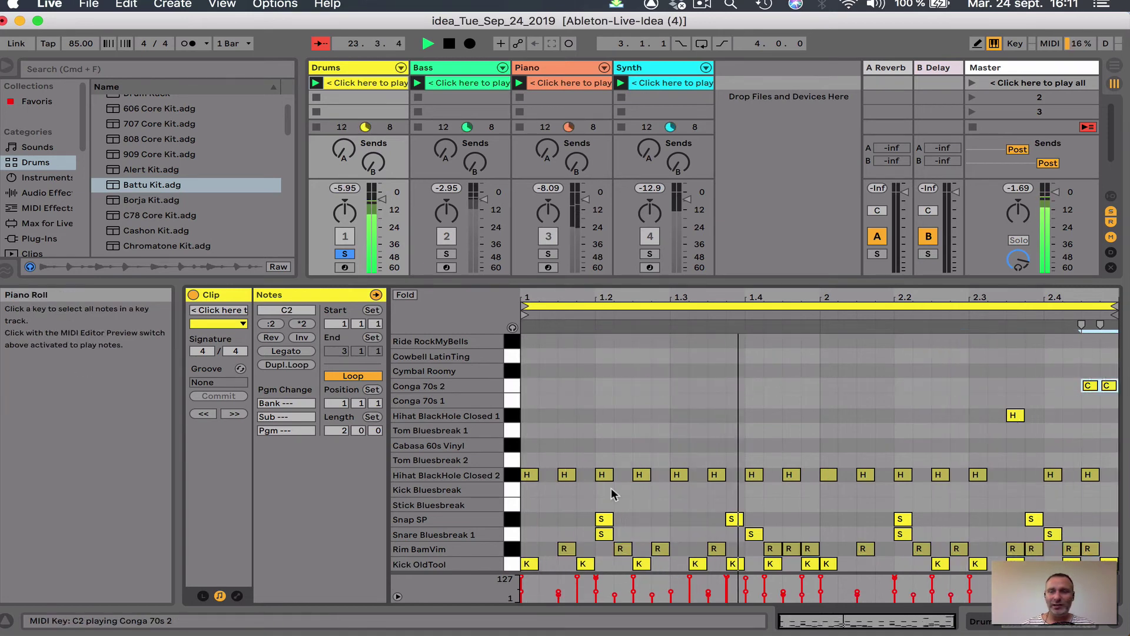
pyautogui.moveTo(1089, 580); pyautogui.dragTo(1089, 586)
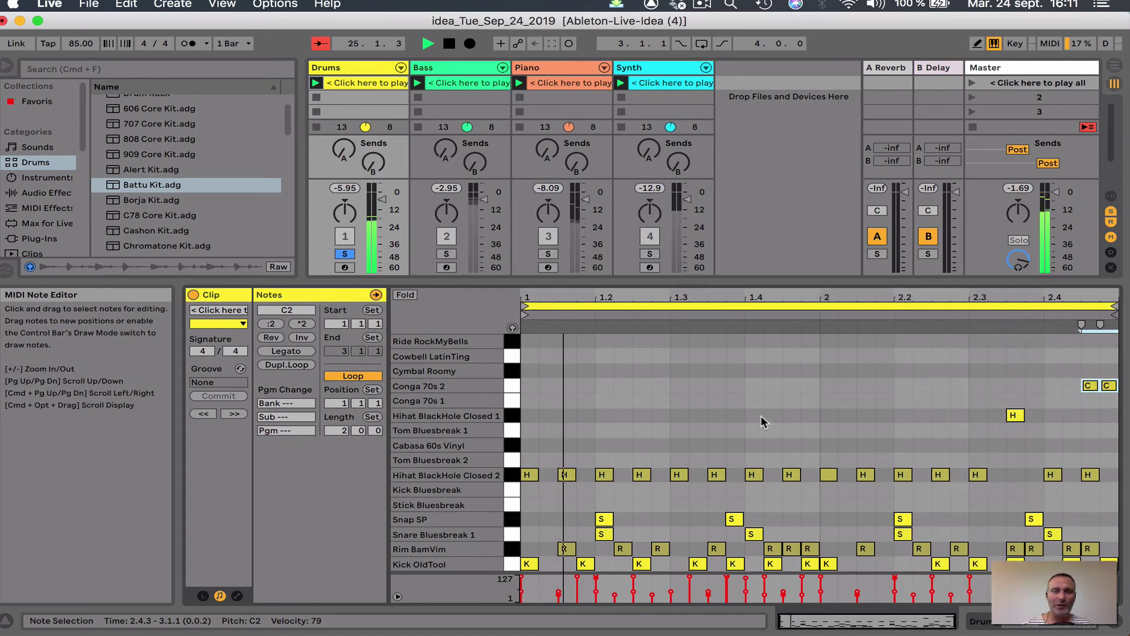
# Step: Unsolo the drums and play first the Bass and then the Piano track in solo, opening each clip's notes
pyautogui.click(345, 253)
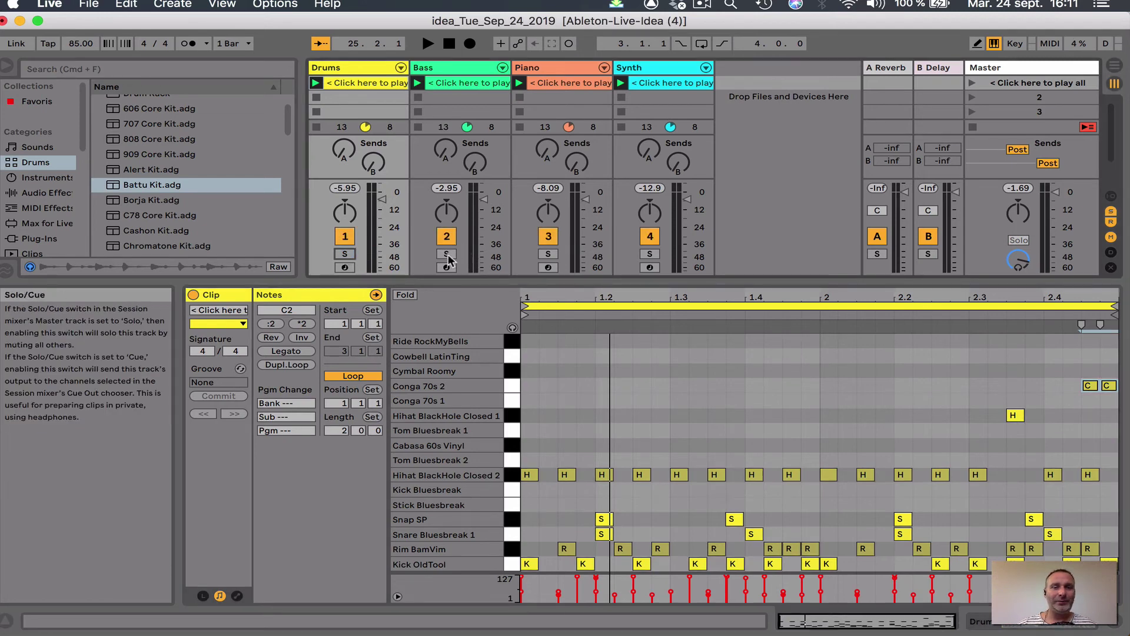
pyautogui.click(446, 254)
pyautogui.press('space')
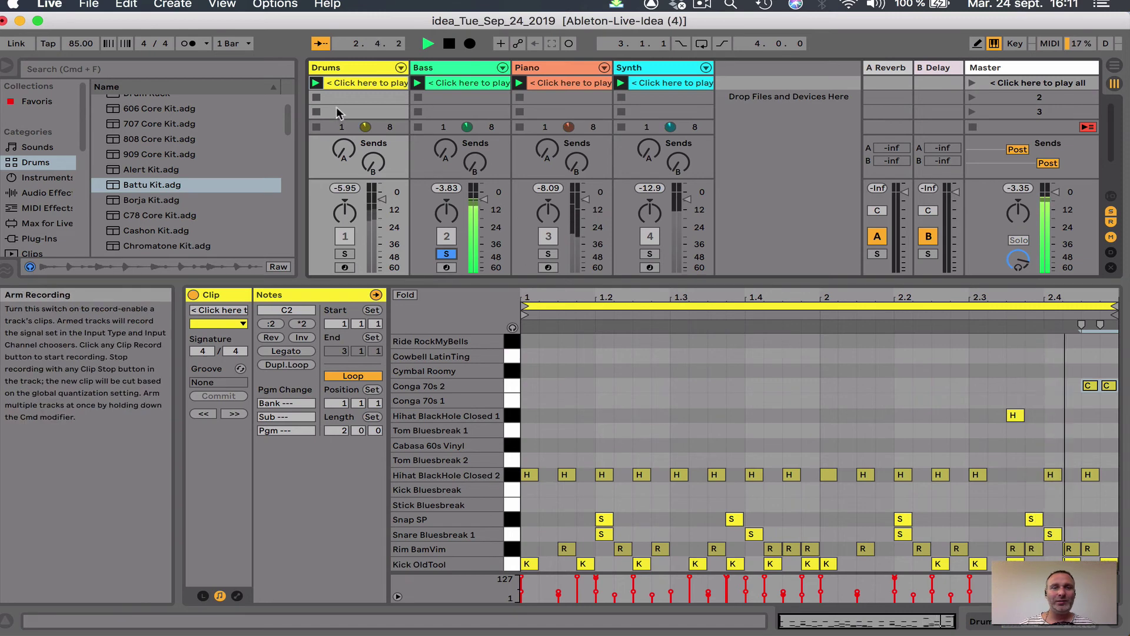
pyautogui.click(464, 83)
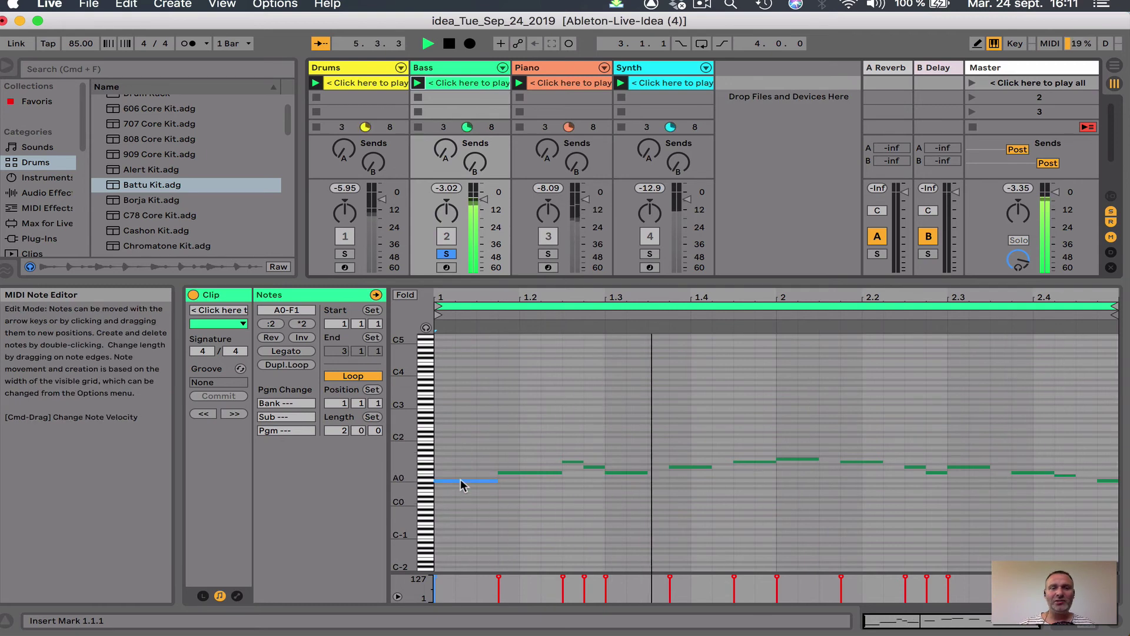
pyautogui.click(445, 256)
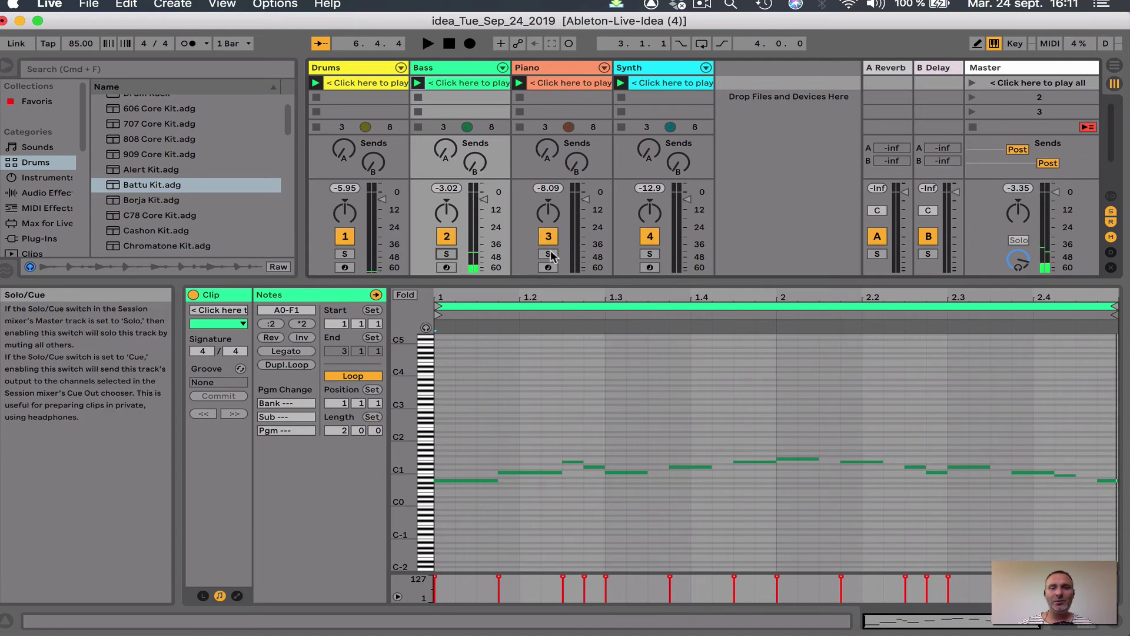
pyautogui.click(576, 80)
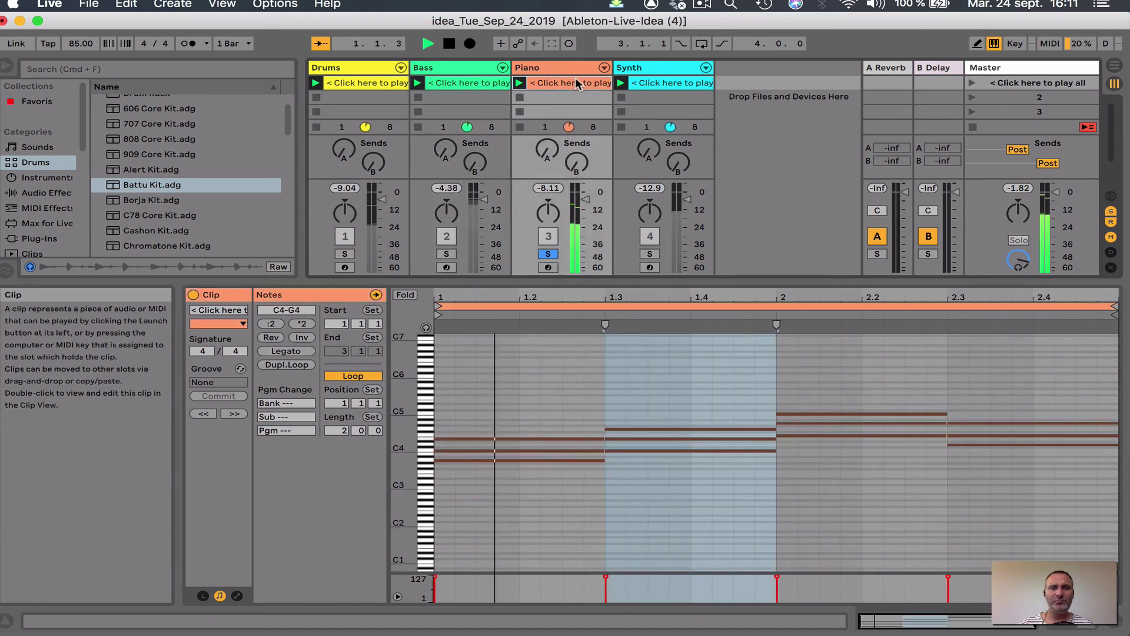
# Step: Search the browser for piano, look through the matching Sounds and Instruments, and stop playback
pyautogui.click(163, 68)
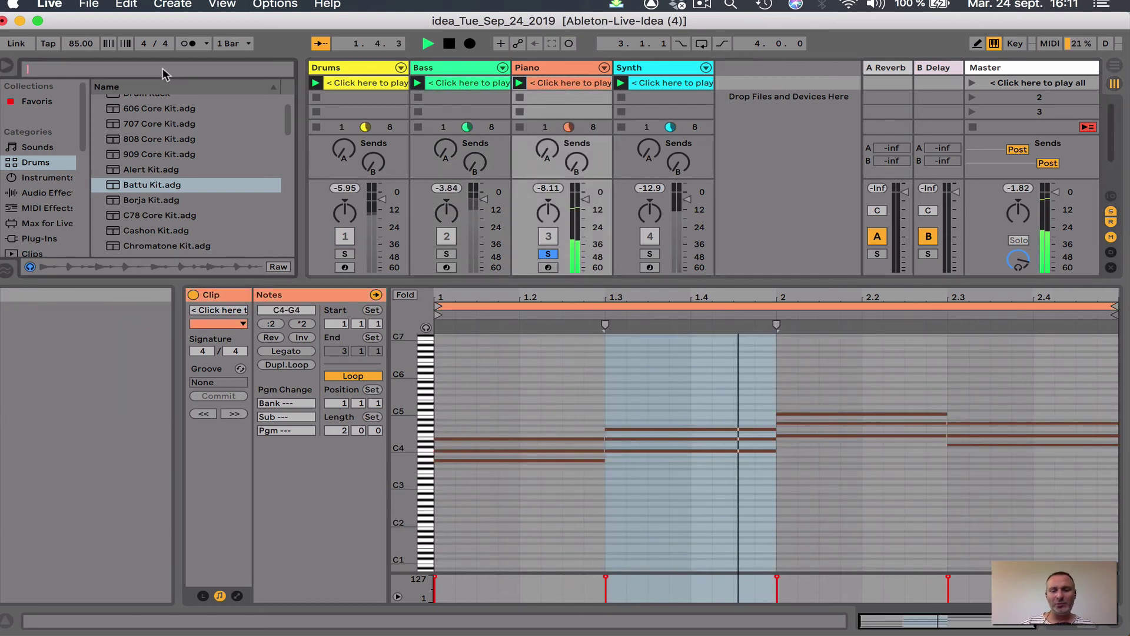
pyautogui.write('piano')
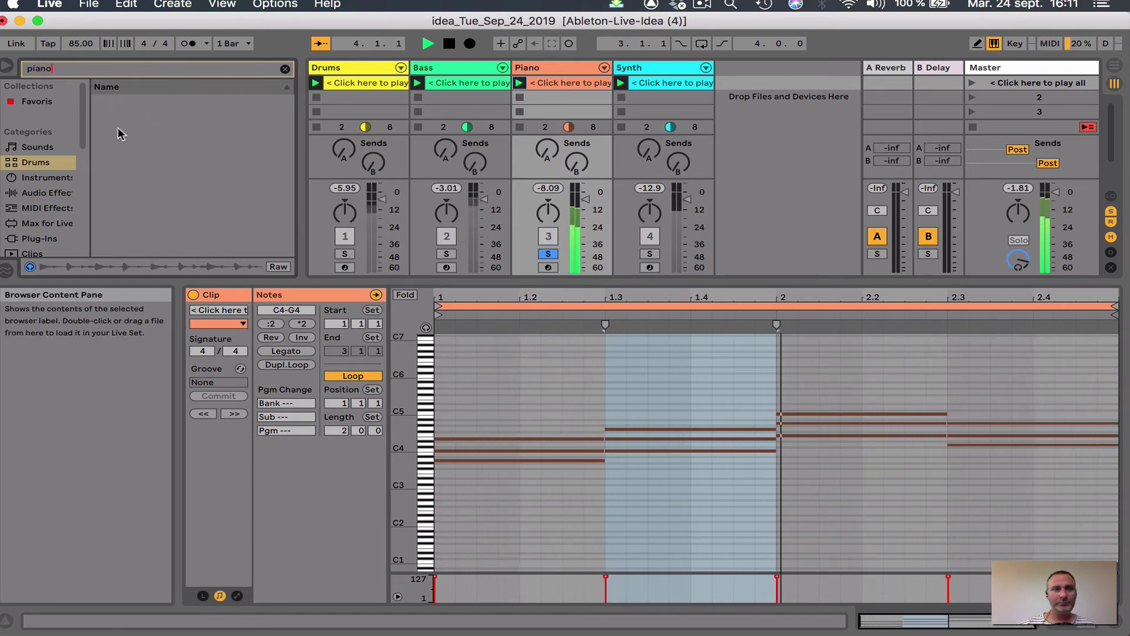
pyautogui.click(37, 146)
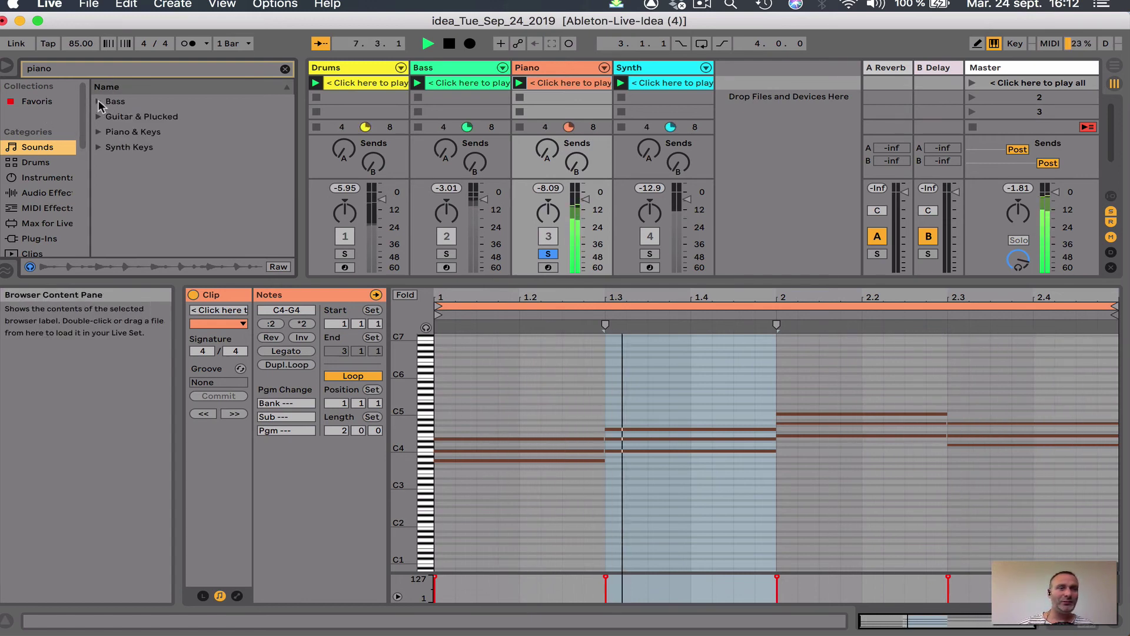
pyautogui.click(99, 101)
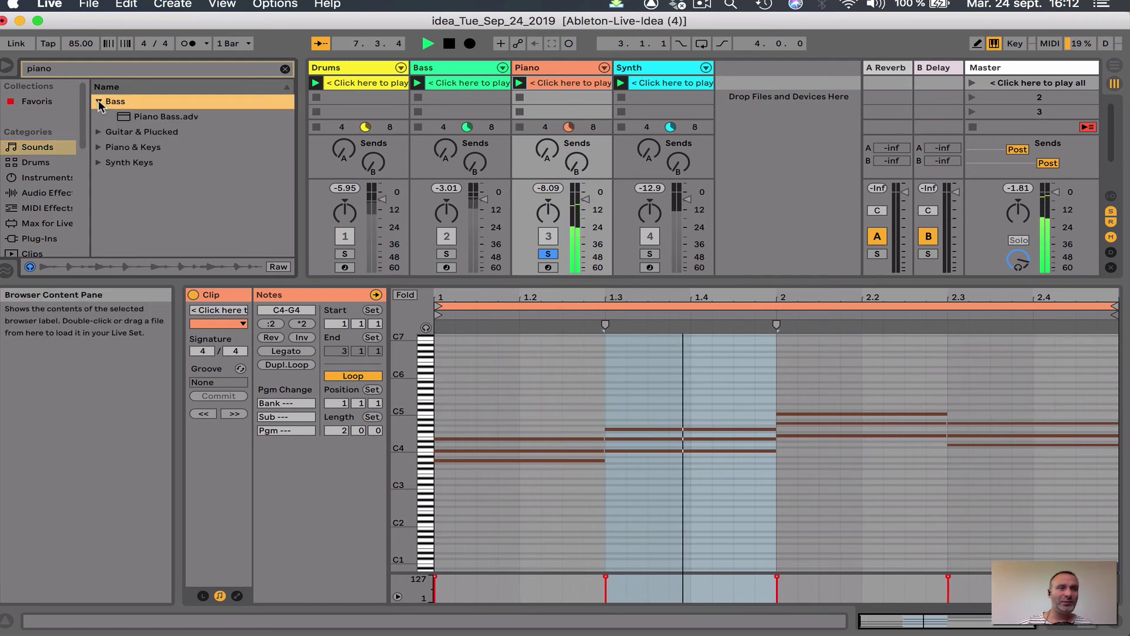
pyautogui.click(106, 131)
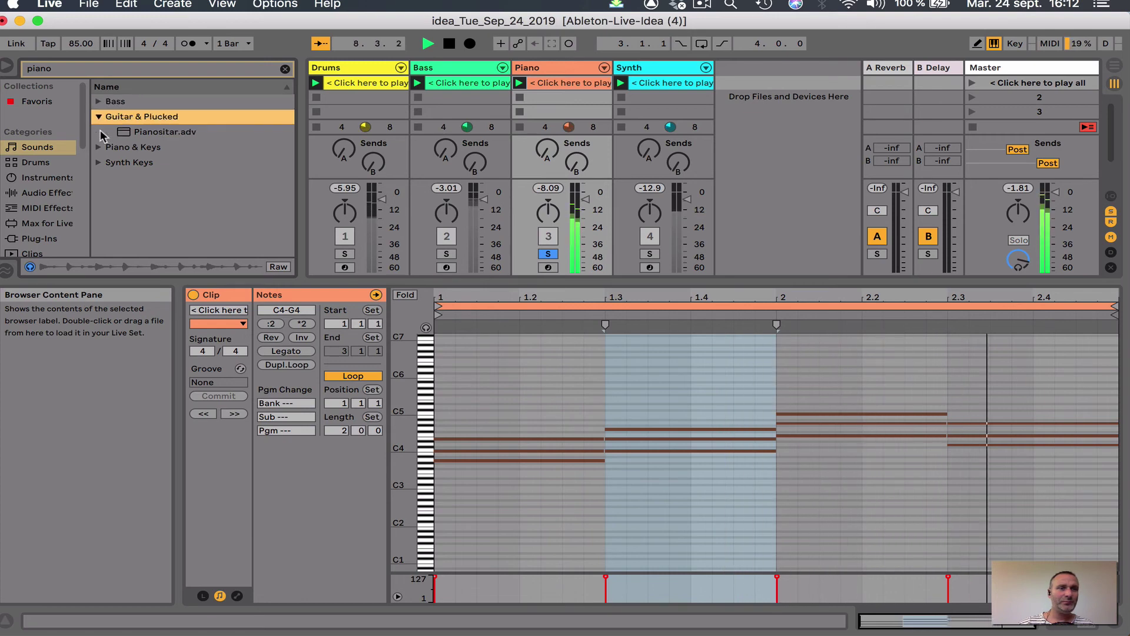
pyautogui.click(36, 177)
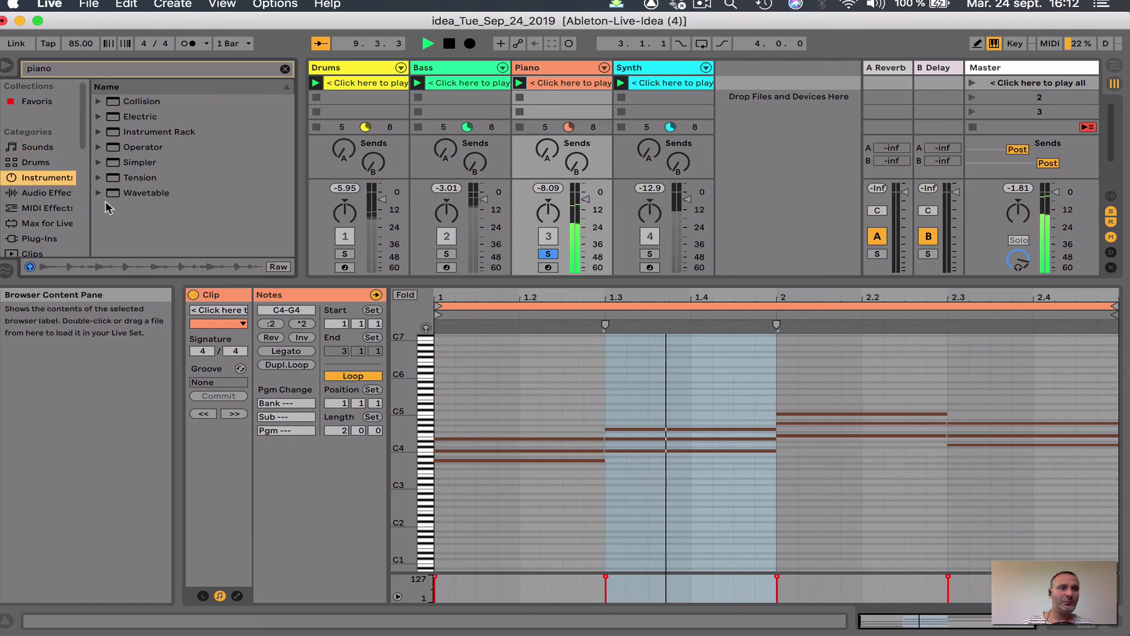
pyautogui.press('space')
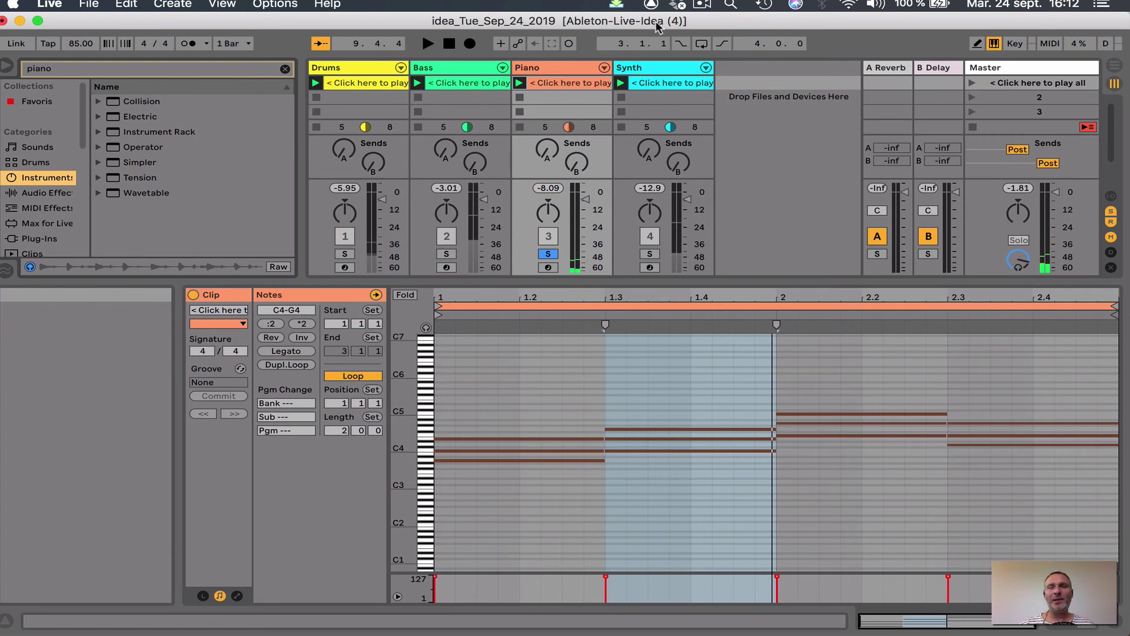
# Step: Solo the Synth track in place of the Piano, open its clip's notes and play it
pyautogui.click(650, 254)
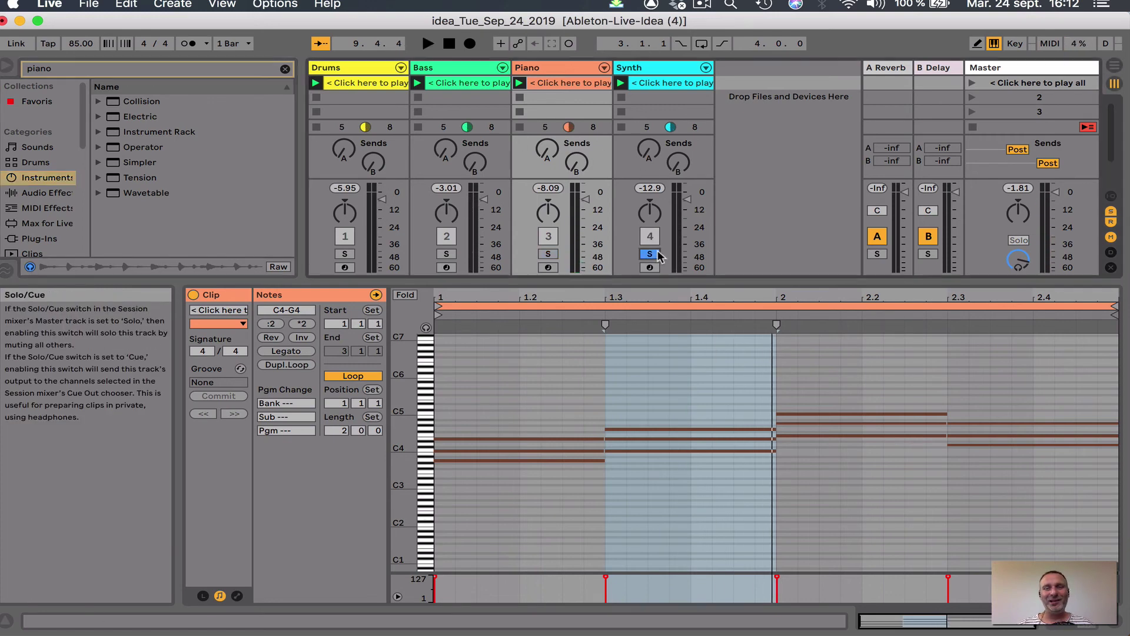
pyautogui.click(663, 82)
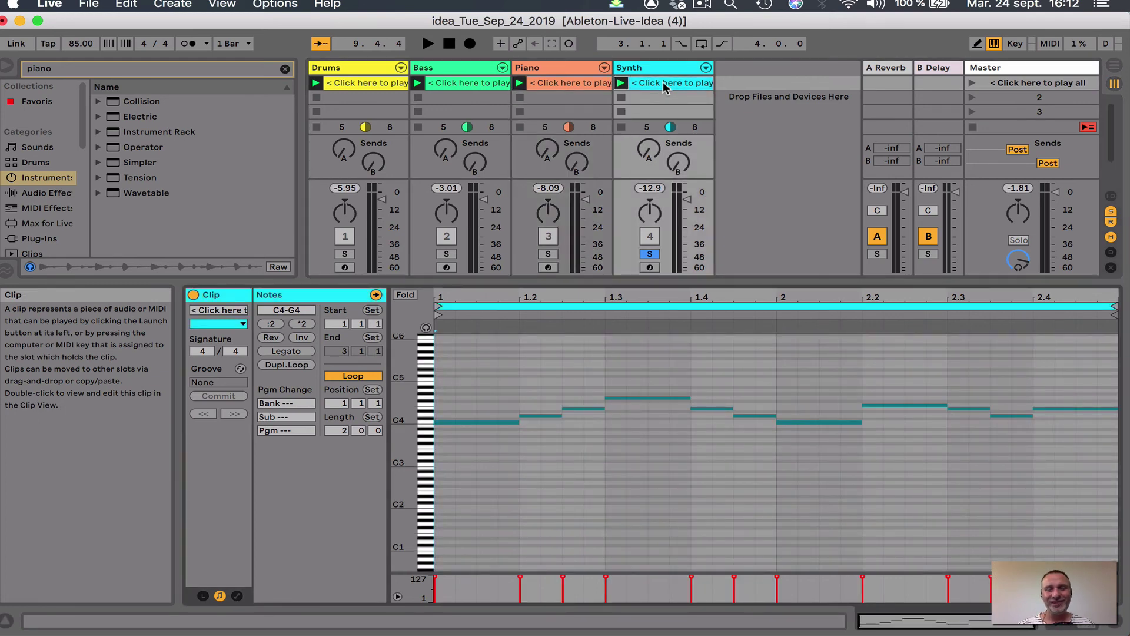
pyautogui.press('space')
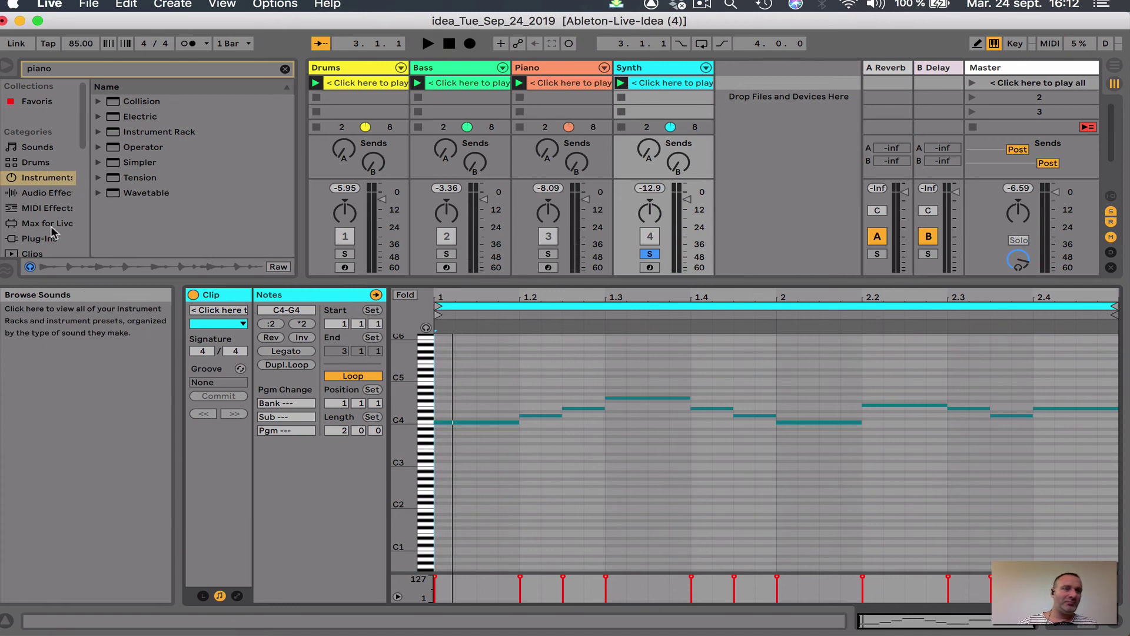
# Step: Clear the piano search and expand the Analog instrument's Synth Lead presets
pyautogui.scroll(-2, 50, 225)
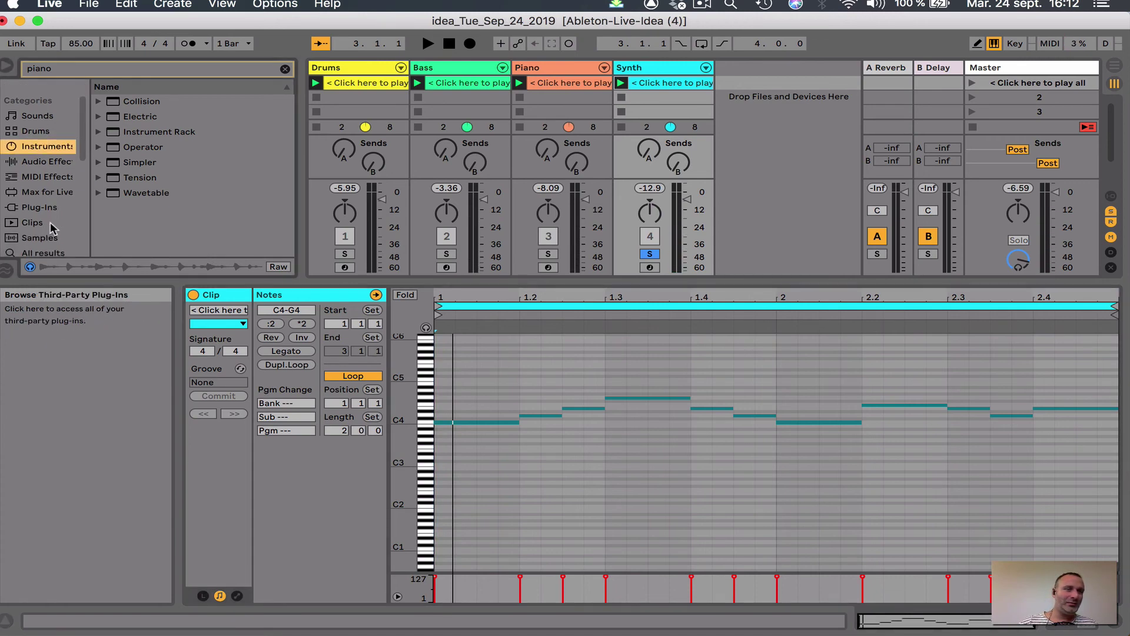
pyautogui.scroll(1, 45, 195)
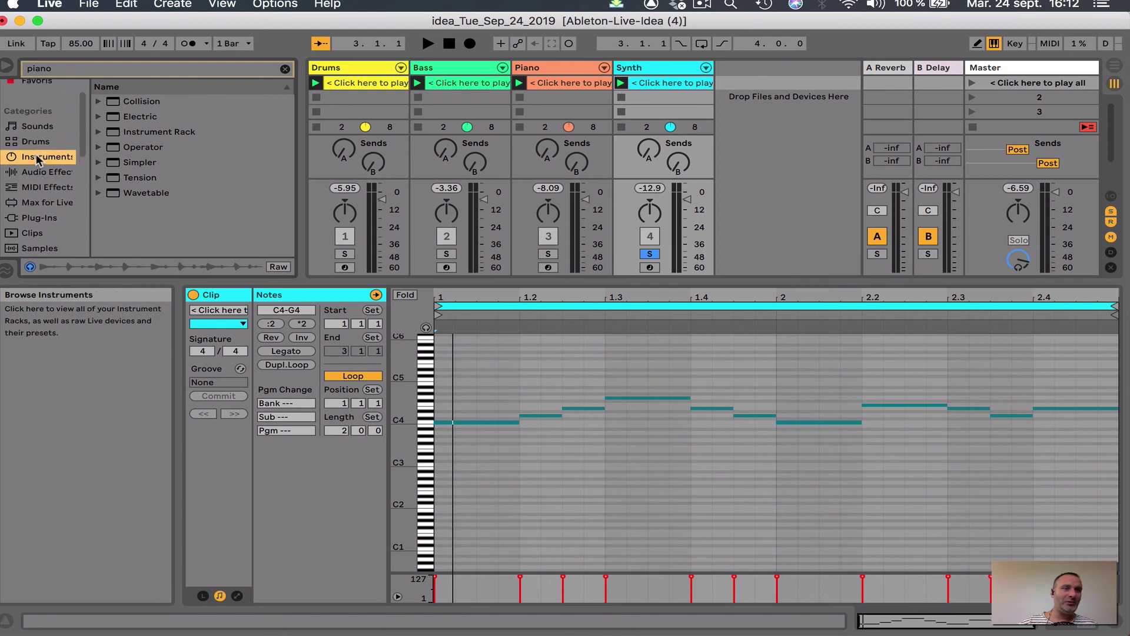
pyautogui.click(286, 69)
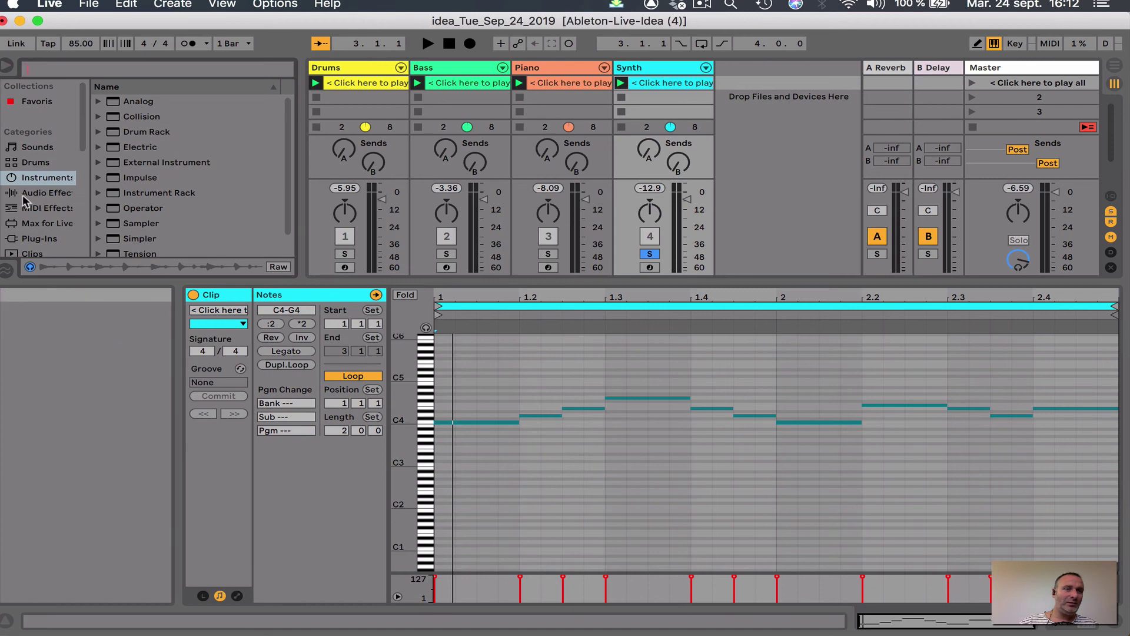
pyautogui.click(98, 102)
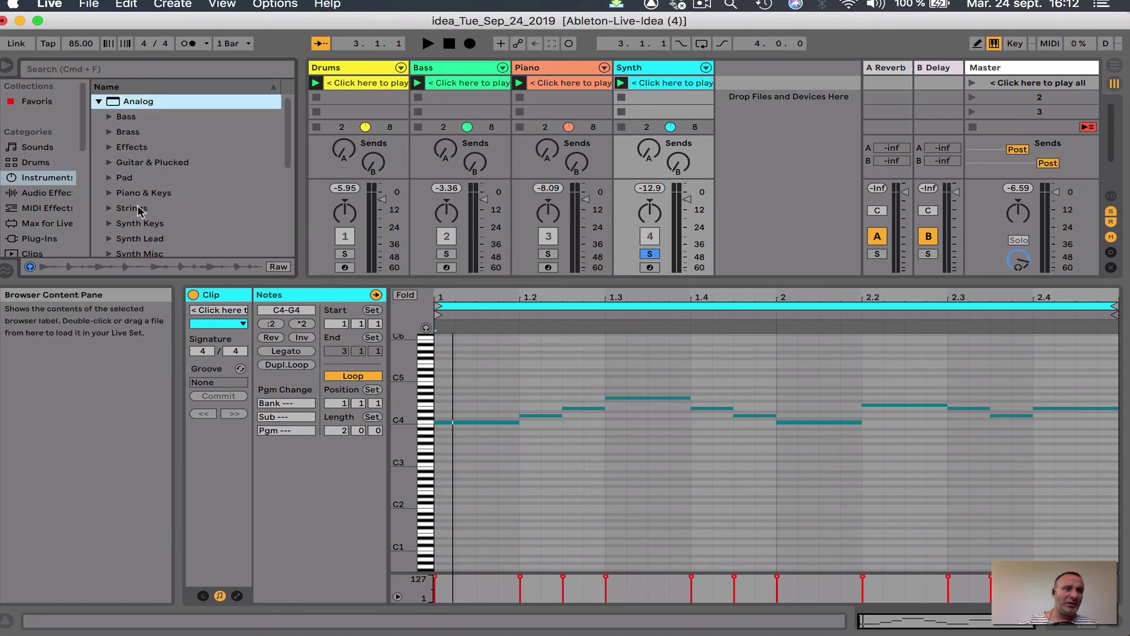
pyautogui.scroll(-1, 139, 211)
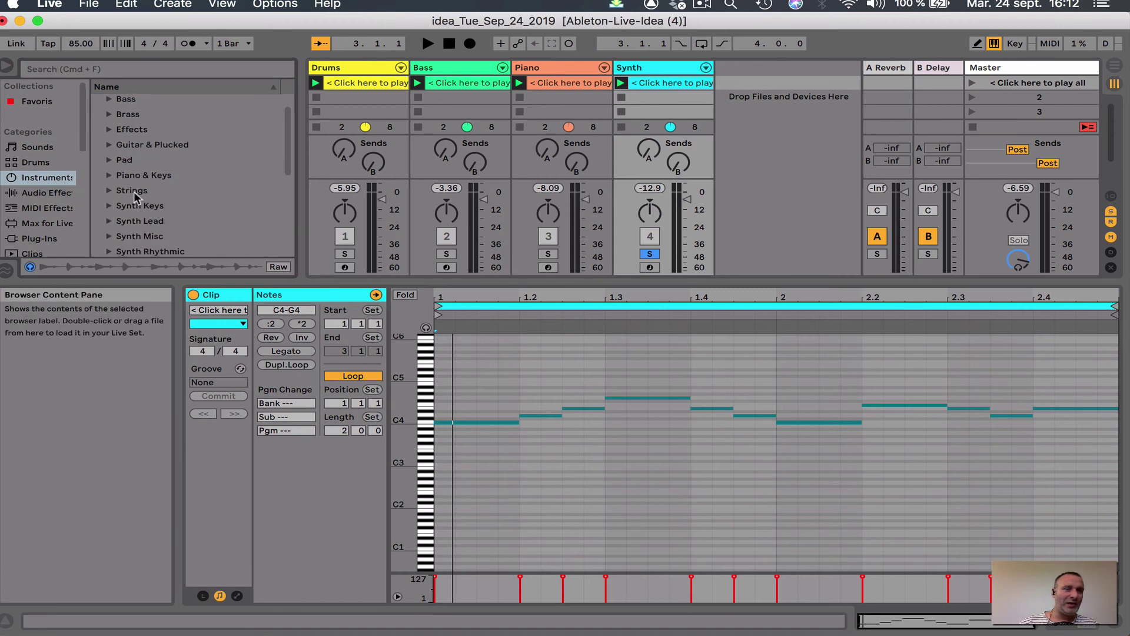
pyautogui.click(109, 215)
pyautogui.scroll(-3, 194, 209)
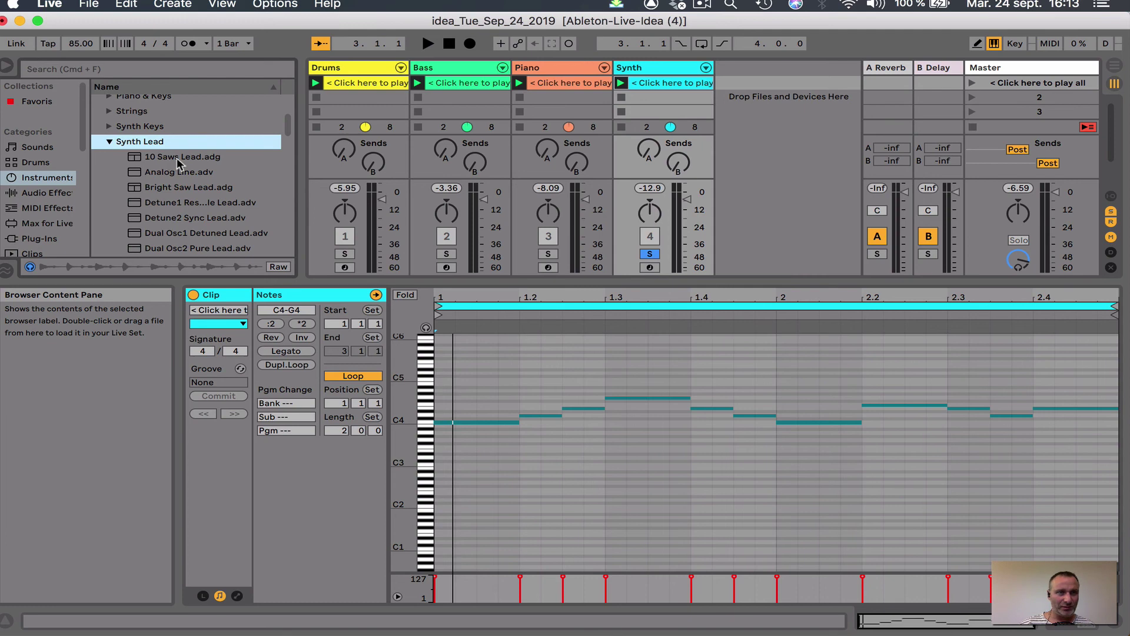
# Step: Preview the Analog Synth Lead presets from 10 Saws Lead through Dual Osc1 Detuned Lead
pyautogui.click(177, 158)
pyautogui.click(169, 170)
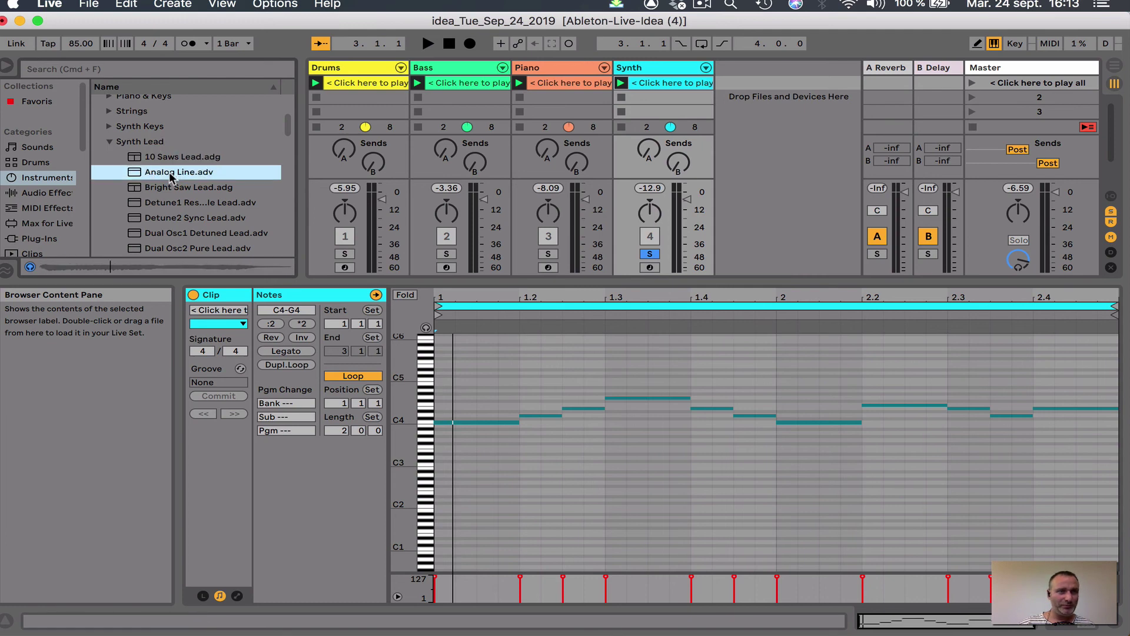
pyautogui.click(160, 191)
pyautogui.click(159, 203)
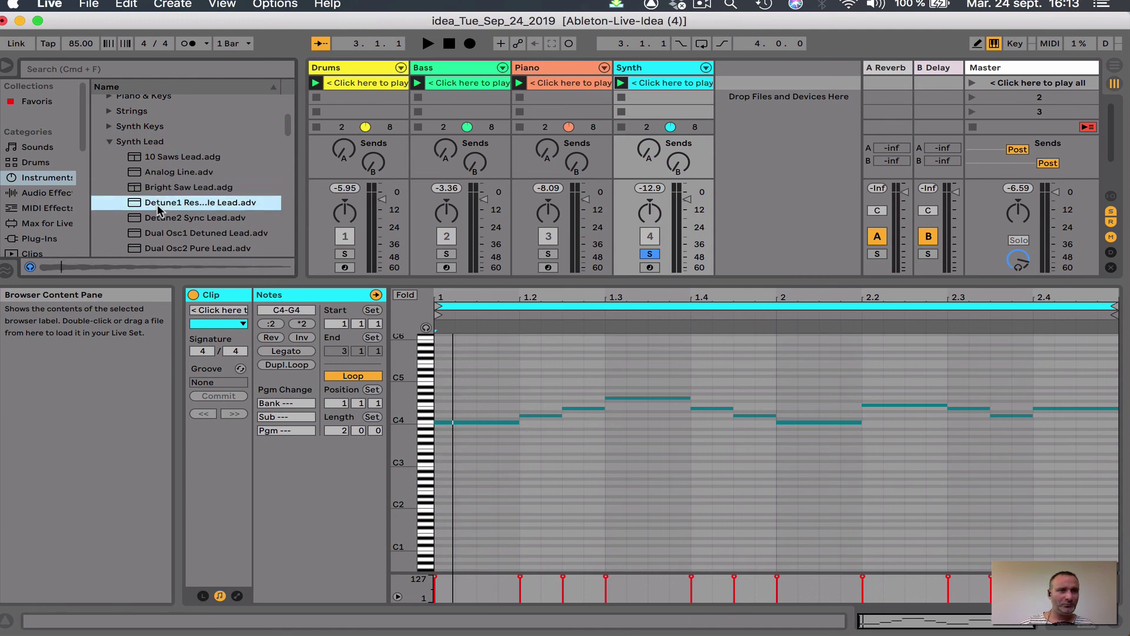
pyautogui.click(160, 219)
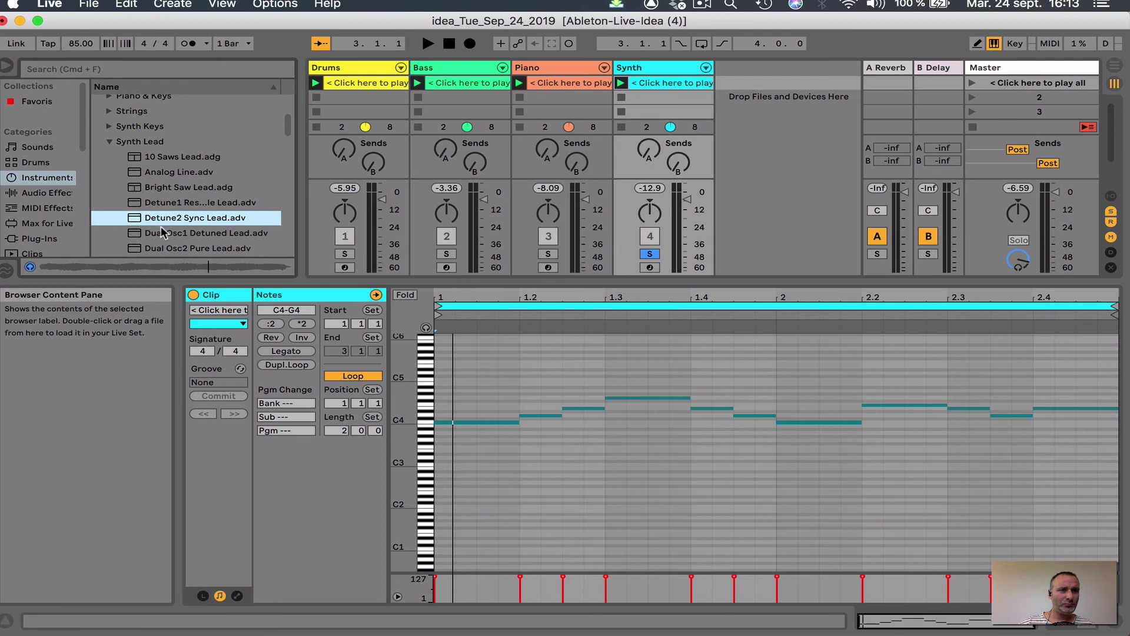
pyautogui.click(163, 232)
pyautogui.scroll(-3, 161, 229)
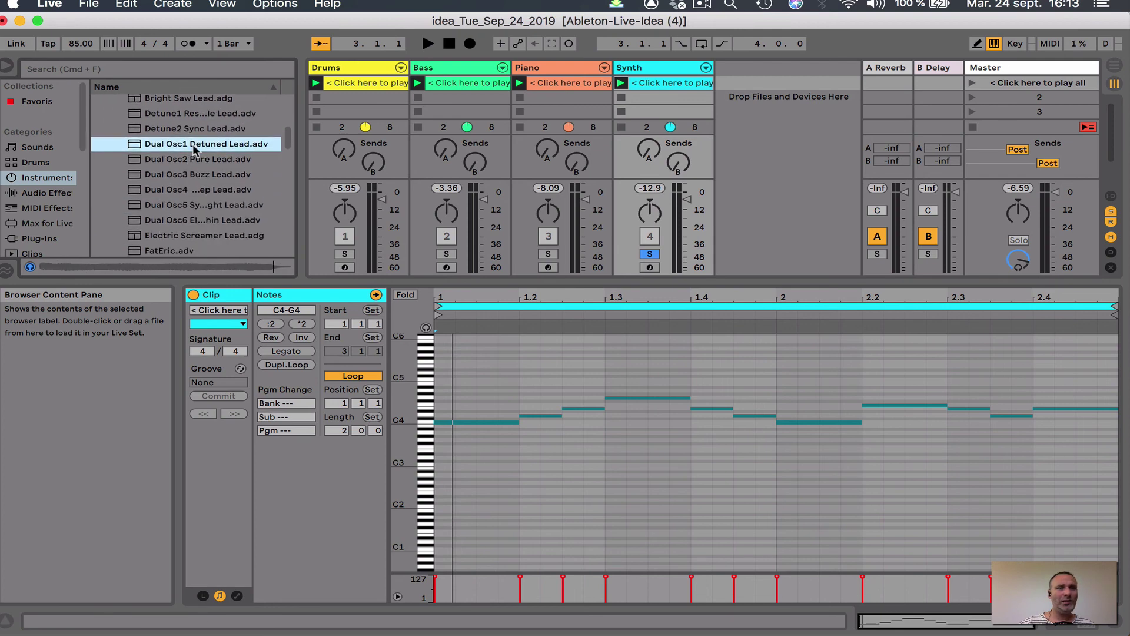
# Step: Load the Dual Osc1 Detuned Lead preset onto the Synth track and play it briefly
pyautogui.moveTo(666, 82); pyautogui.dragTo(674, 72)
pyautogui.press('space')
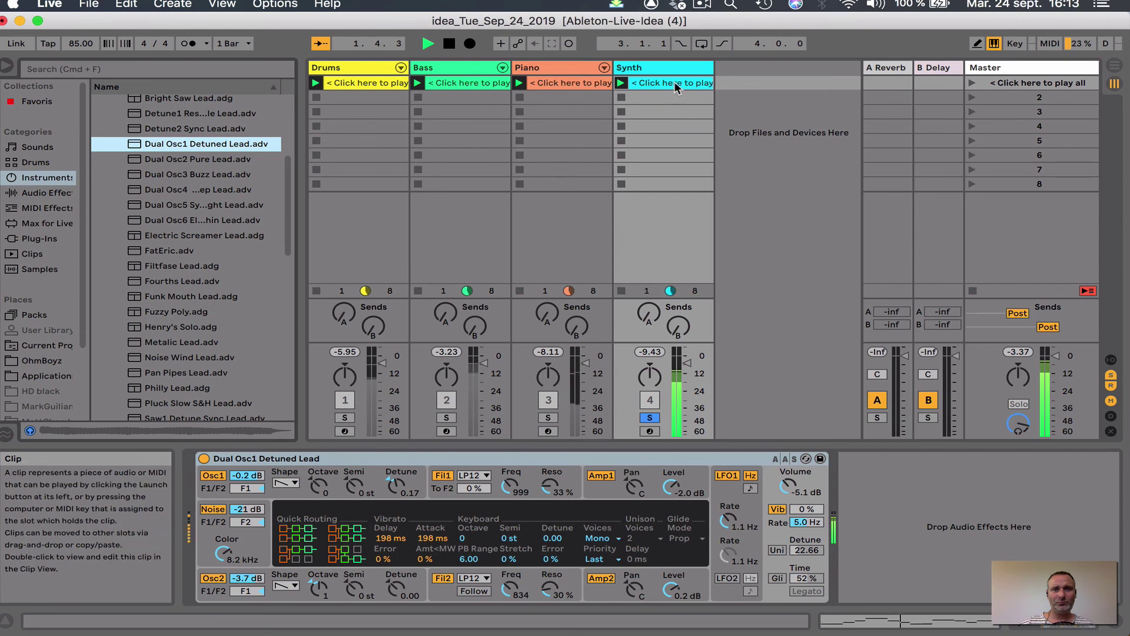
pyautogui.press('space')
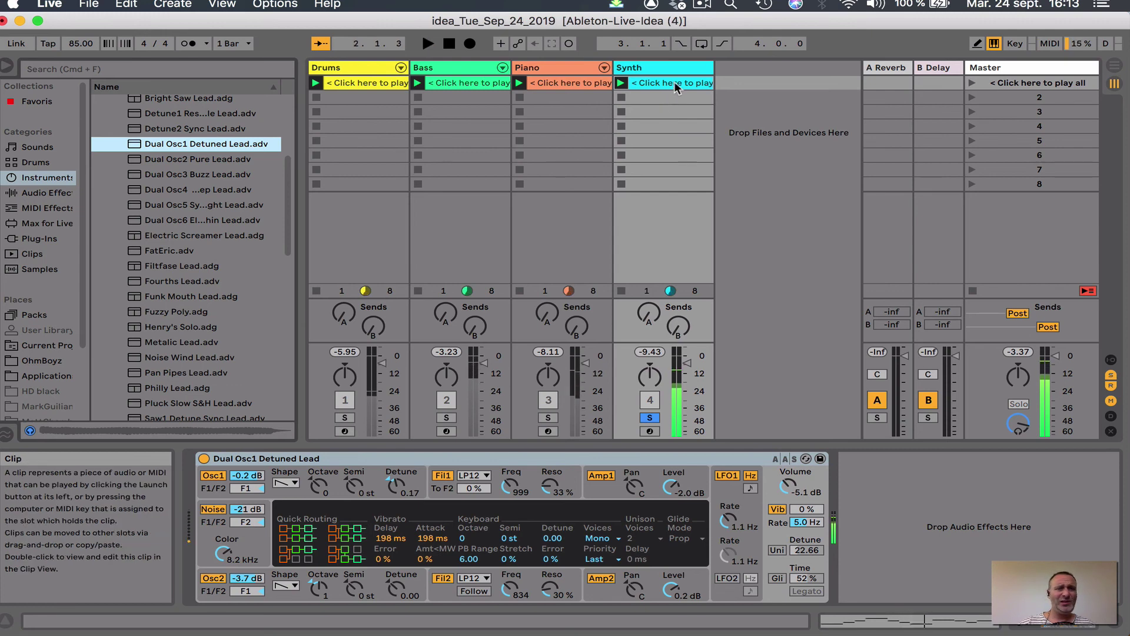
# Step: Preview further Synth Lead presets, including Electric Screamer Lead, FatEric, Fuzzy Poly, Metalic Lead and Pluck Slow S&H Lead
pyautogui.click(164, 179)
pyautogui.click(171, 207)
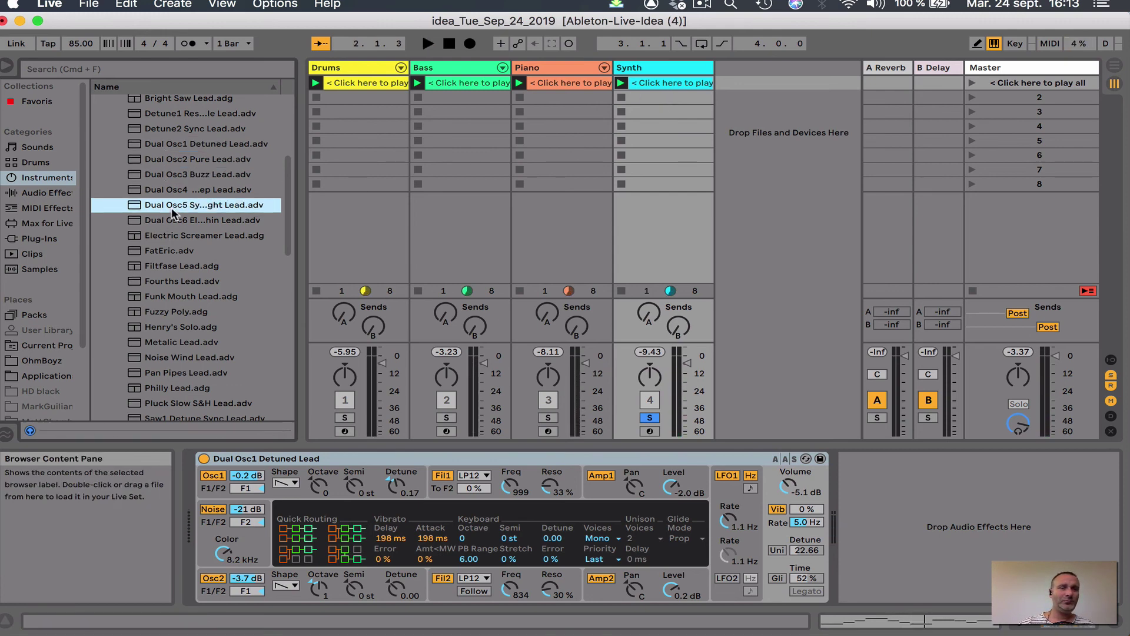
pyautogui.click(164, 233)
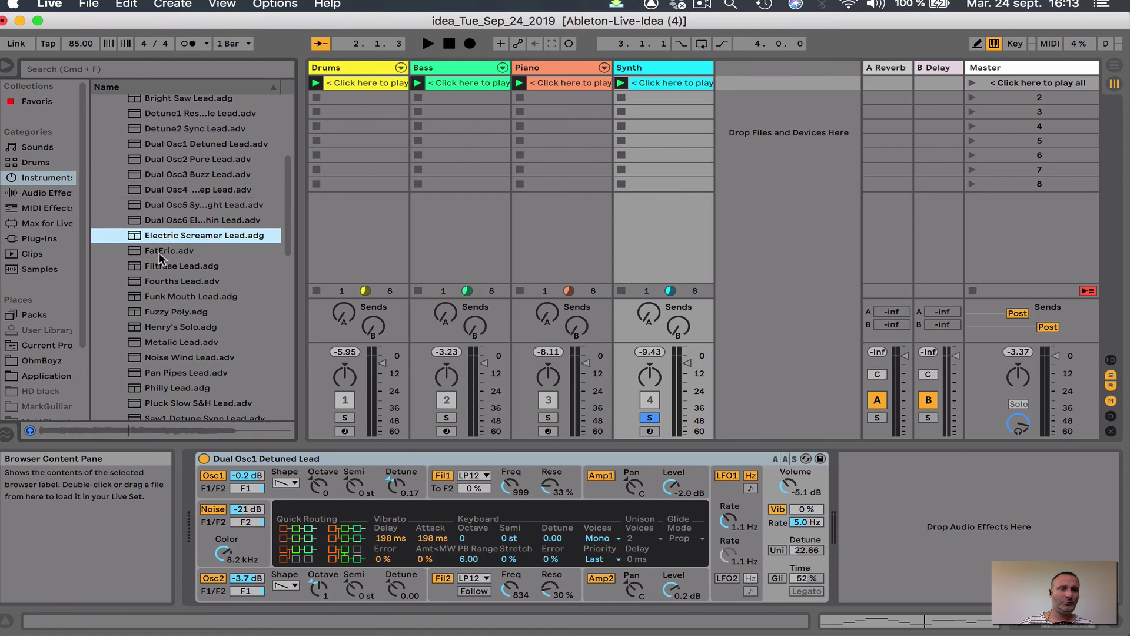
pyautogui.click(157, 266)
pyautogui.click(161, 250)
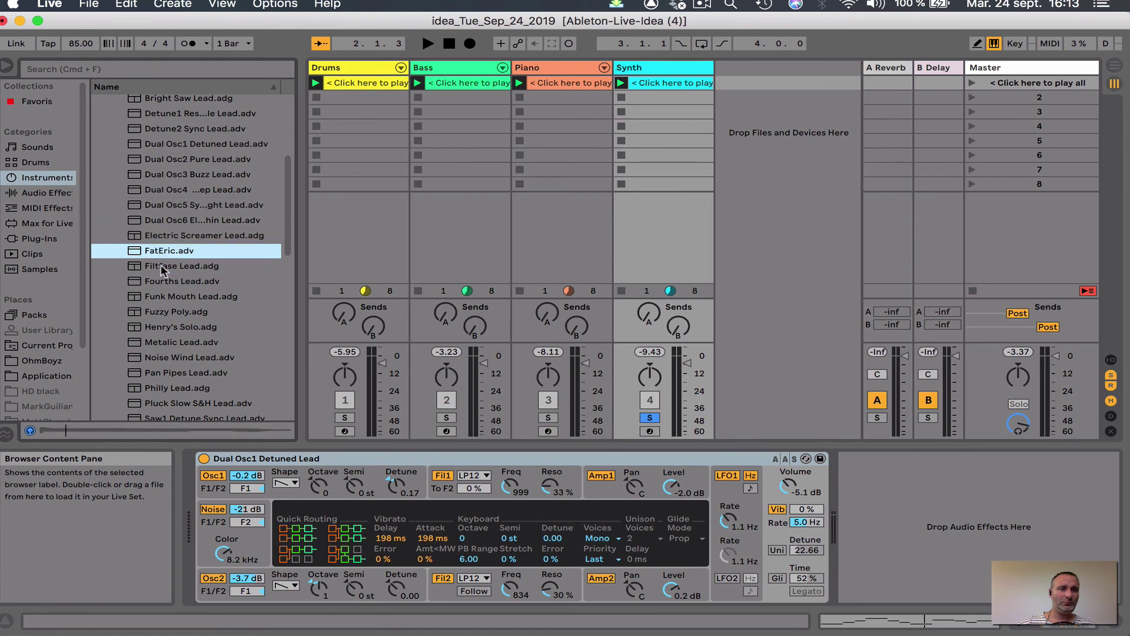
pyautogui.click(155, 311)
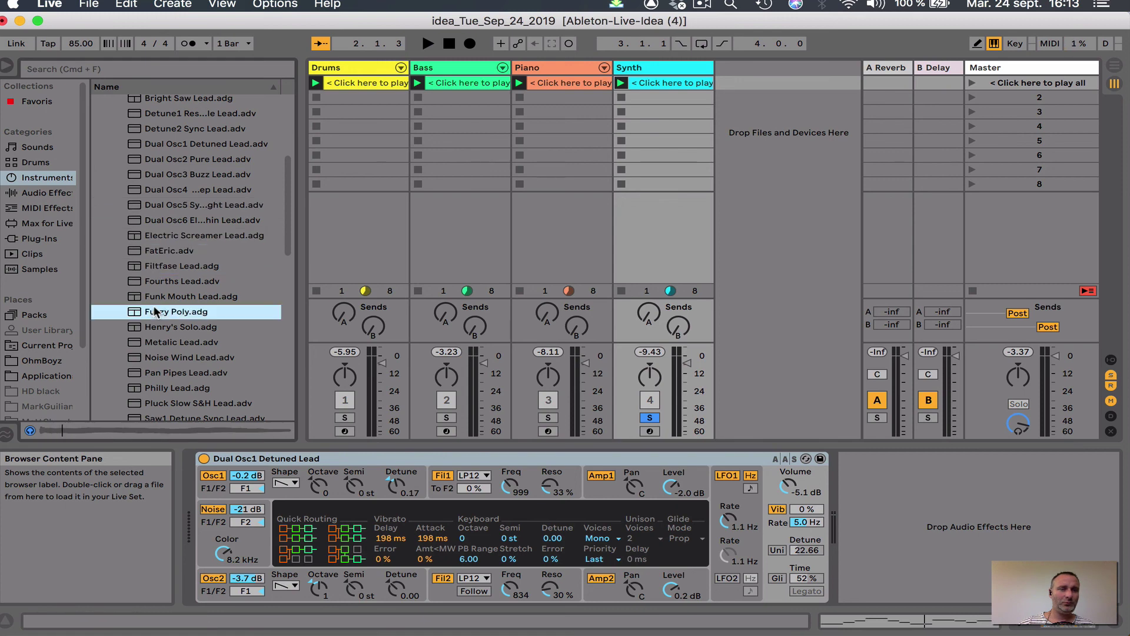
pyautogui.click(163, 344)
pyautogui.scroll(-5, 176, 336)
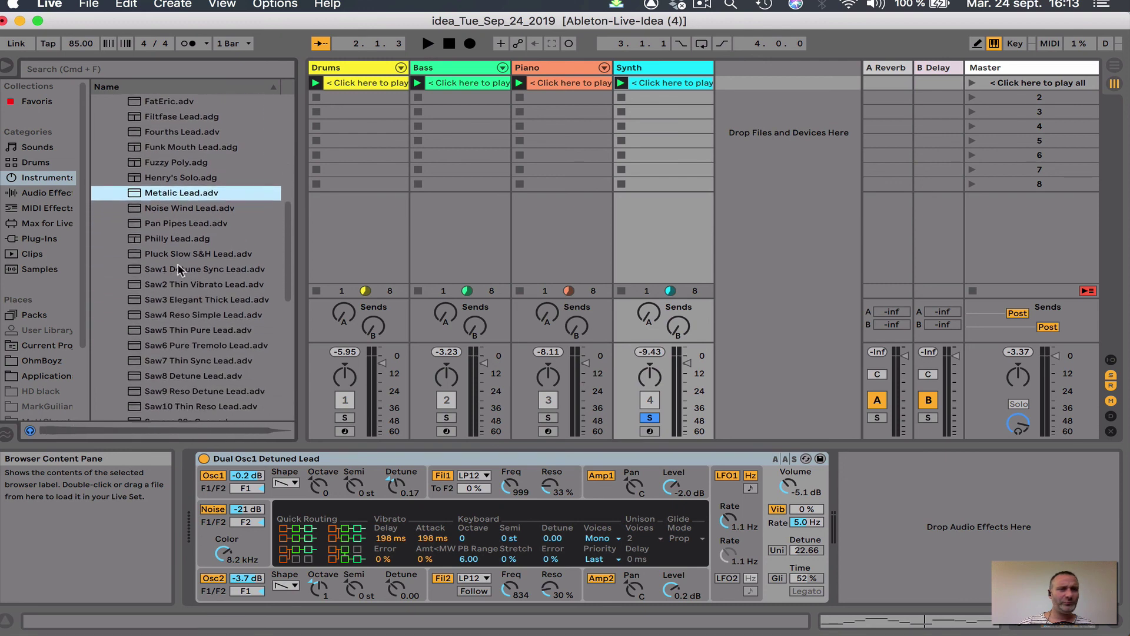
pyautogui.click(183, 255)
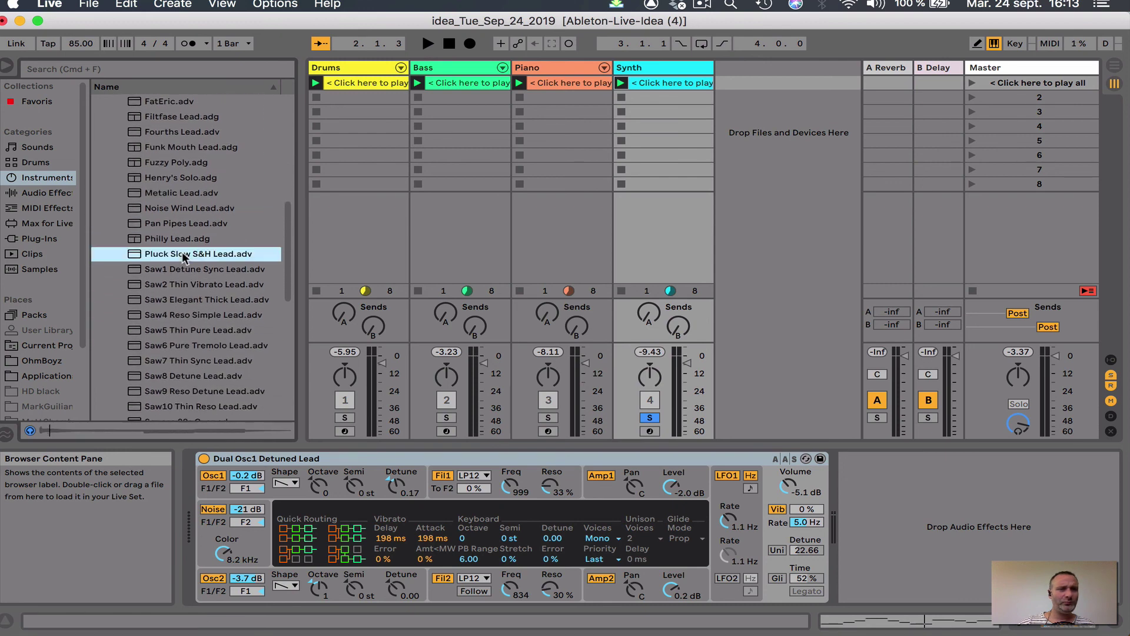
# Step: Preview the Saw4 Reso Simple Lead preset, load it onto the Synth track and audition the melody
pyautogui.click(176, 315)
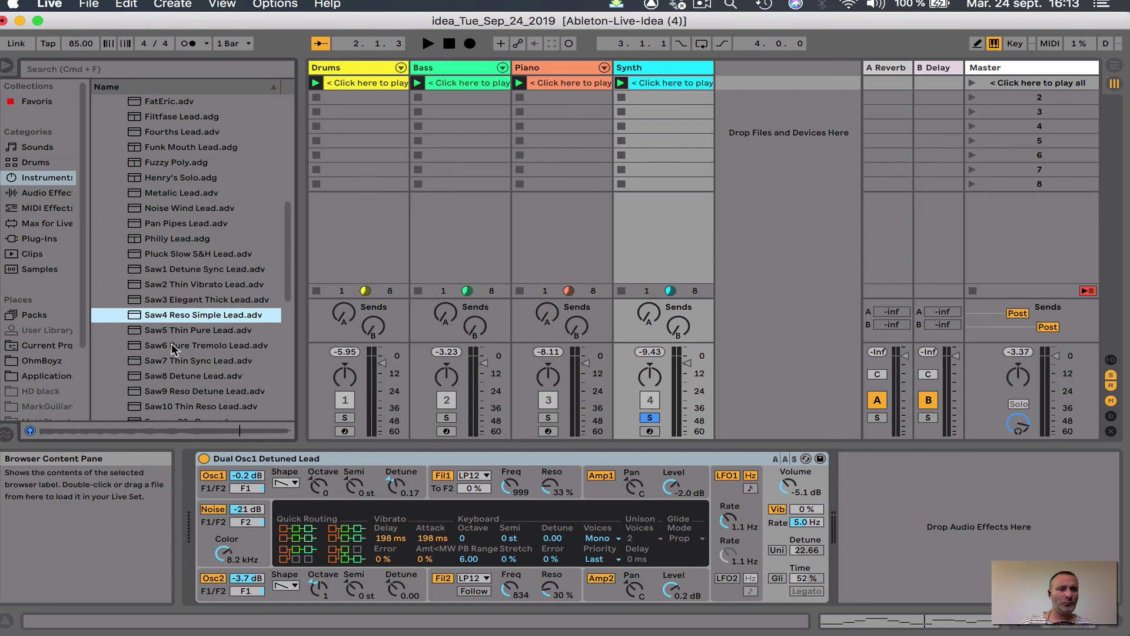
pyautogui.doubleClick(203, 314)
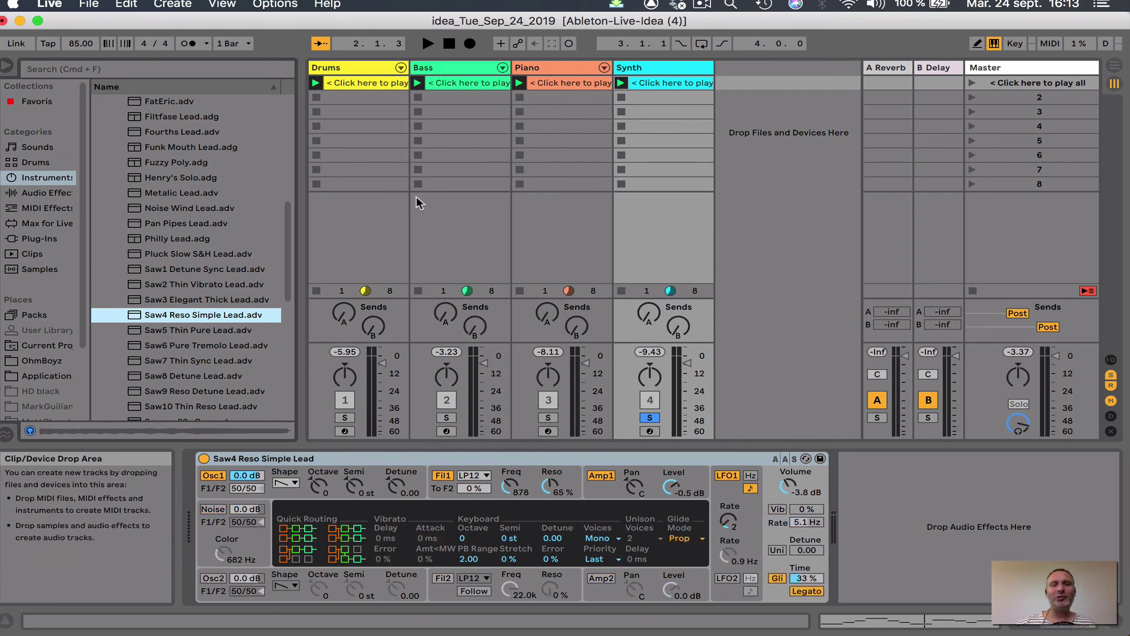
pyautogui.press('space')
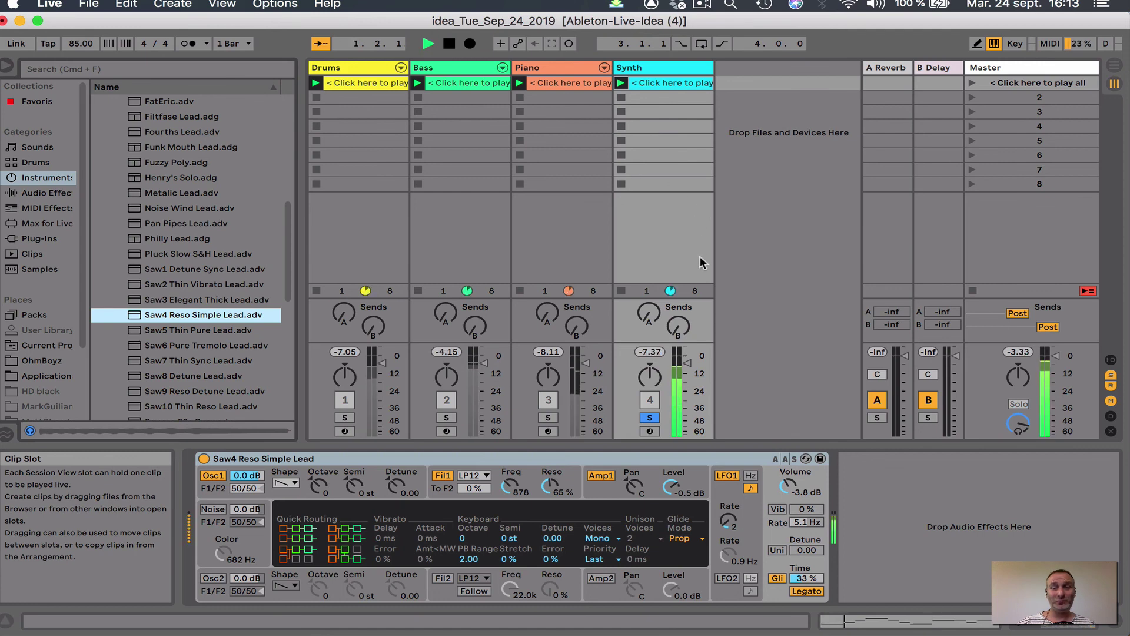
pyautogui.press('space')
# Step: Lower the first note of the Synth clip to A3 and play the melody
pyautogui.doubleClick(656, 83)
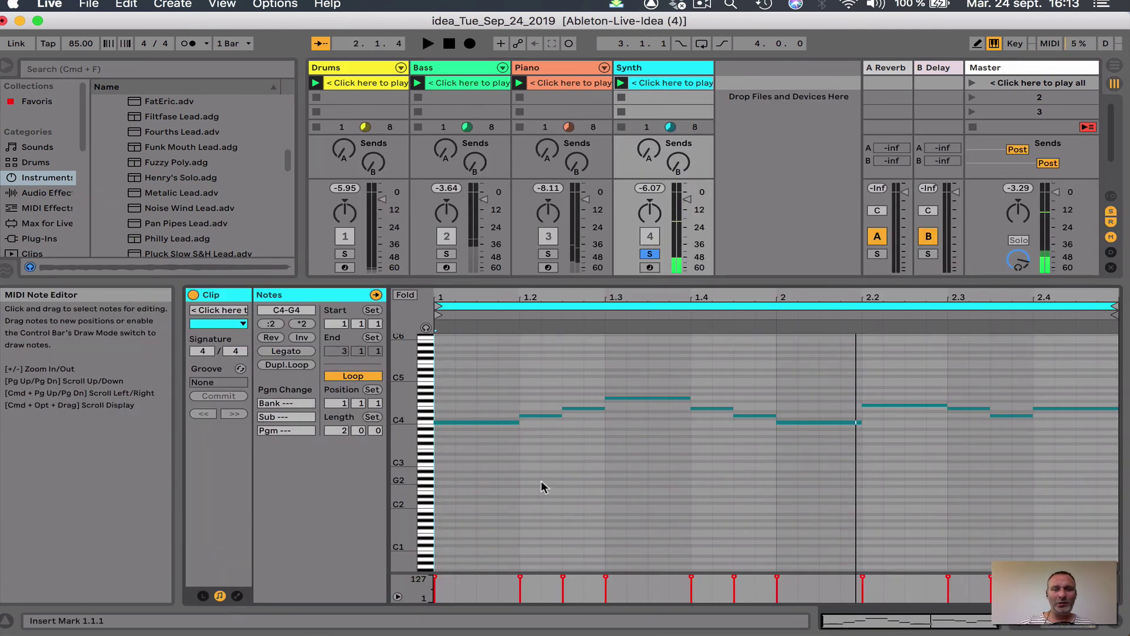
pyautogui.click(471, 423)
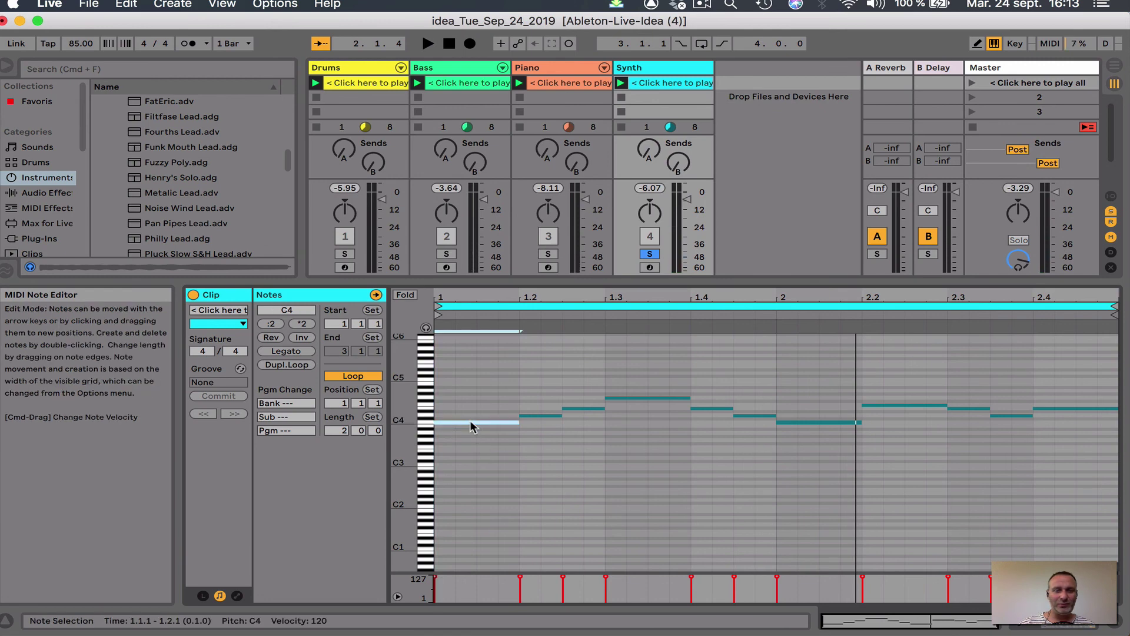
pyautogui.moveTo(471, 426); pyautogui.dragTo(471, 431)
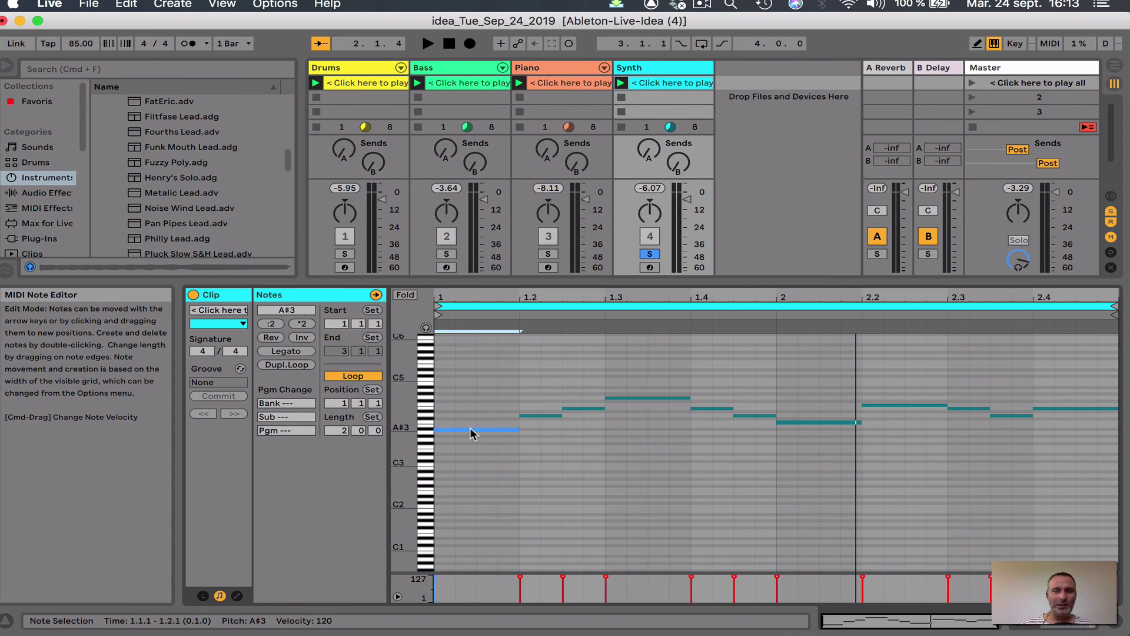
pyautogui.moveTo(471, 434); pyautogui.dragTo(471, 434)
pyautogui.press('space')
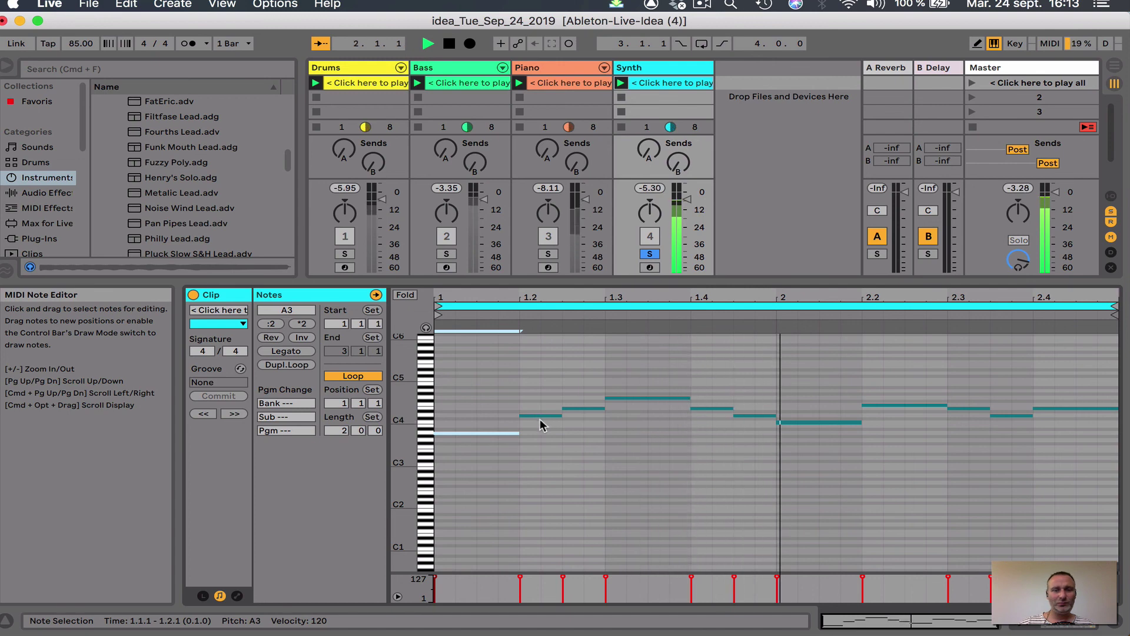
# Step: Stop playback and transpose all the notes of the Synth clip down one octave, to the range A2–G3
pyautogui.press('space')
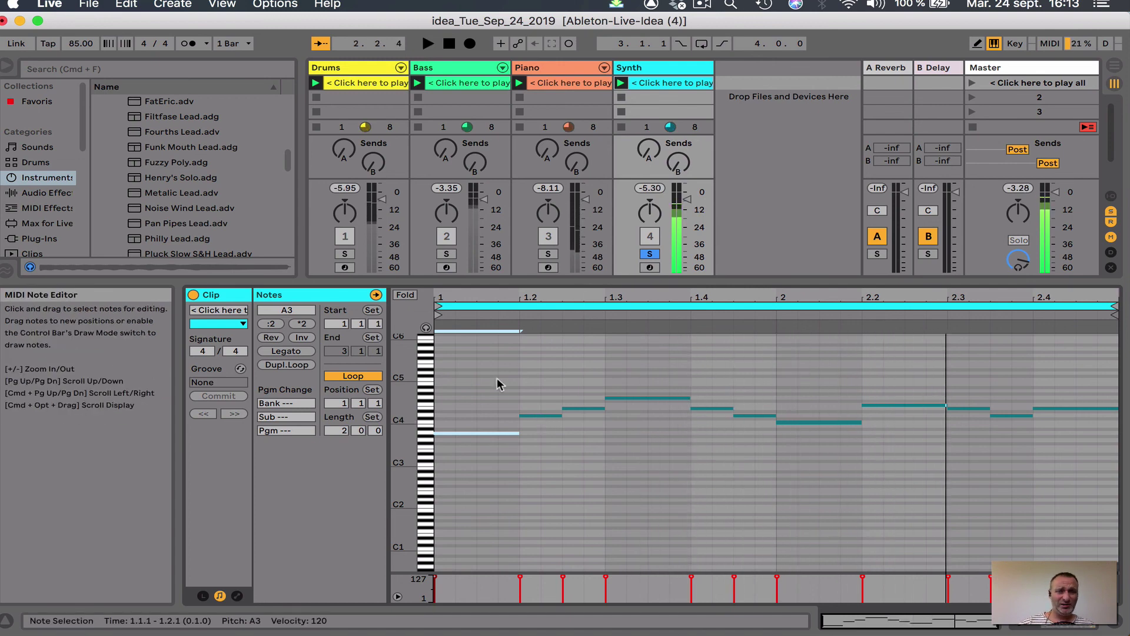
pyautogui.click(466, 358)
pyautogui.moveTo(465, 362); pyautogui.dragTo(1095, 465)
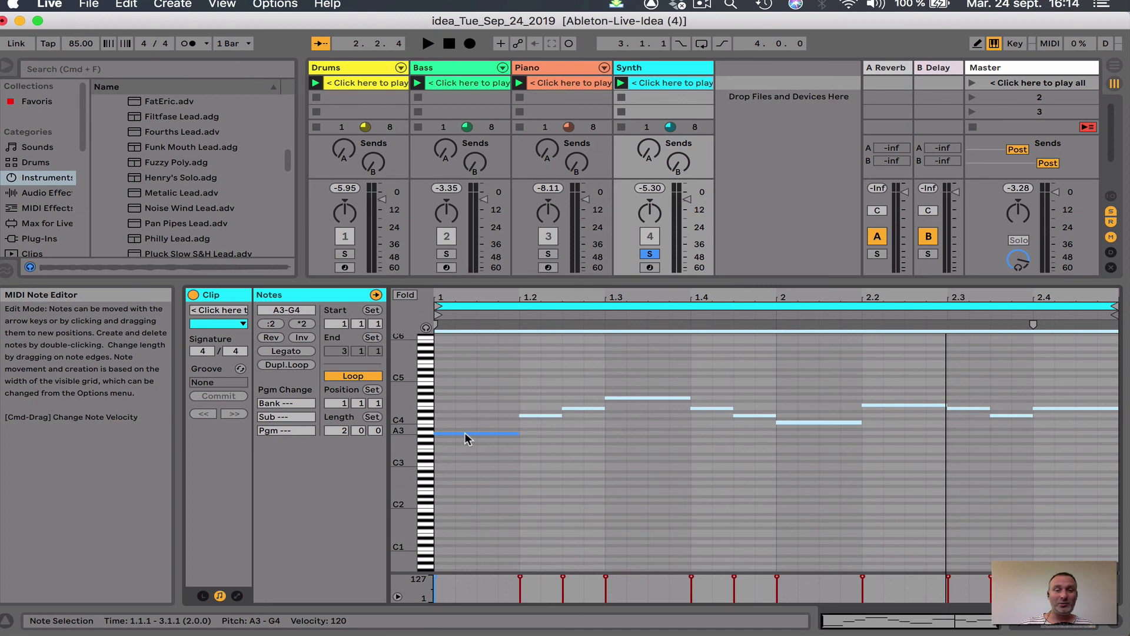
pyautogui.press('Down')
pyautogui.press('Down')
pyautogui.press('Down')
pyautogui.press('Down')
pyautogui.press('Down')
pyautogui.press('Down')
pyautogui.press('Down')
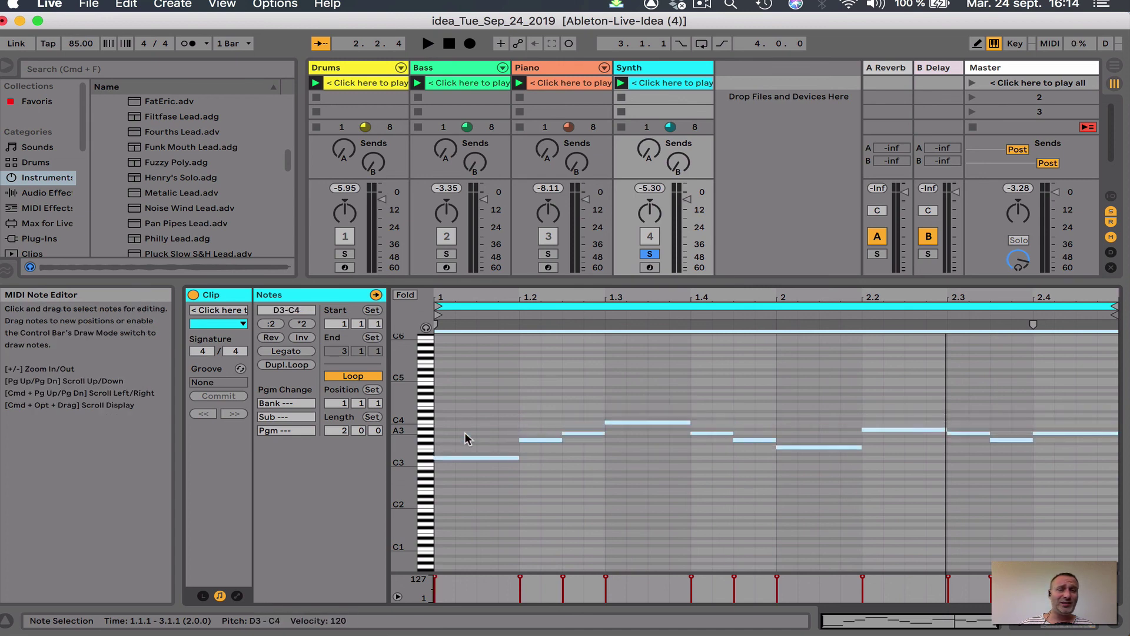
pyautogui.press('Down')
pyautogui.press('Down')
pyautogui.press('Down')
pyautogui.press('Down')
pyautogui.press('Down')
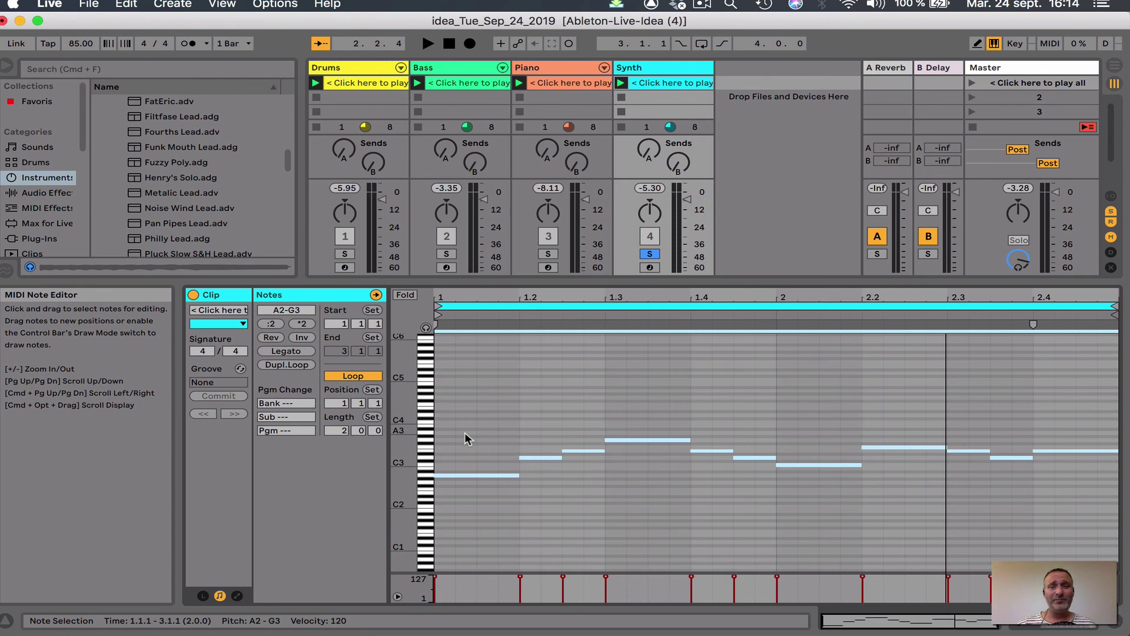
# Step: Play the melody, lower the Synth track's volume to -12.0 dB and unsolo the track to hear it with the others
pyautogui.press('space')
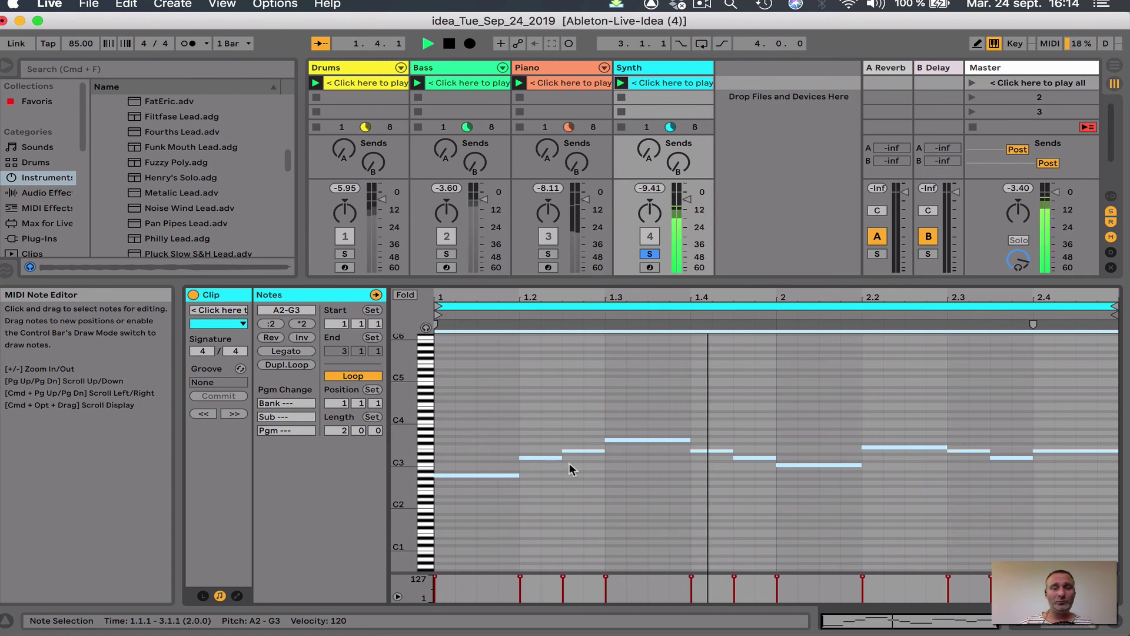
pyautogui.click(687, 200)
pyautogui.moveTo(688, 200); pyautogui.dragTo(687, 210)
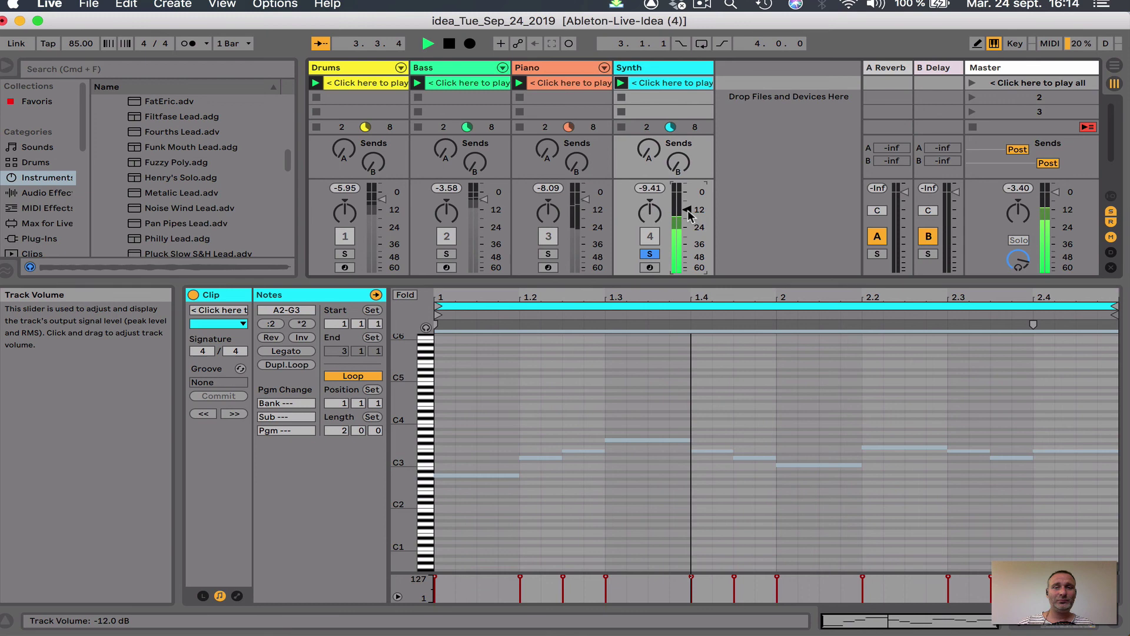
pyautogui.click(650, 253)
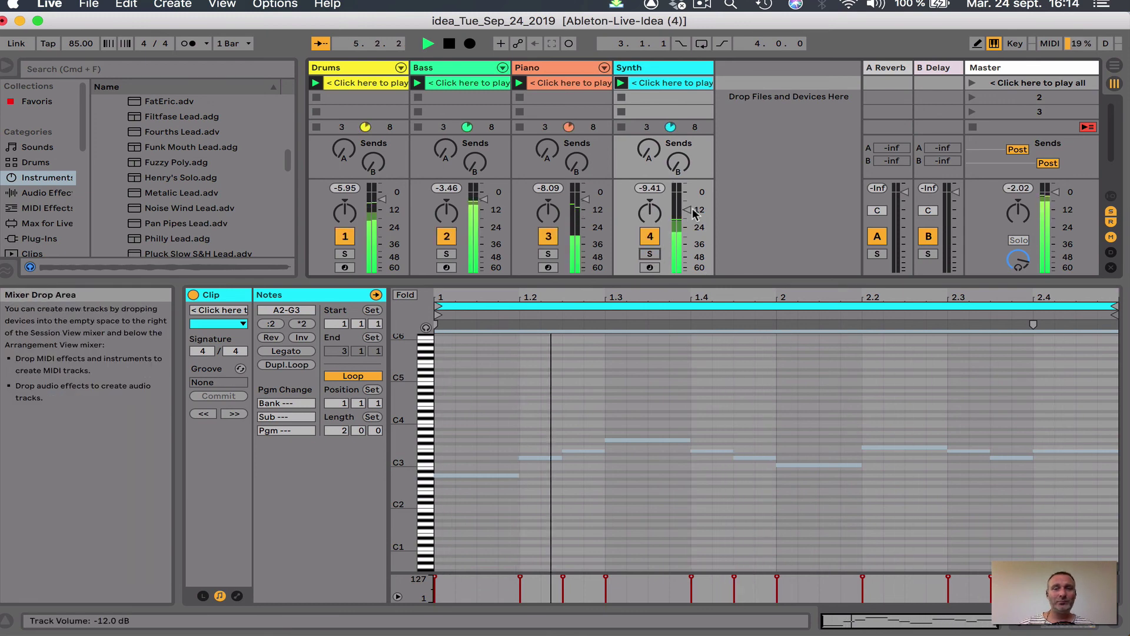